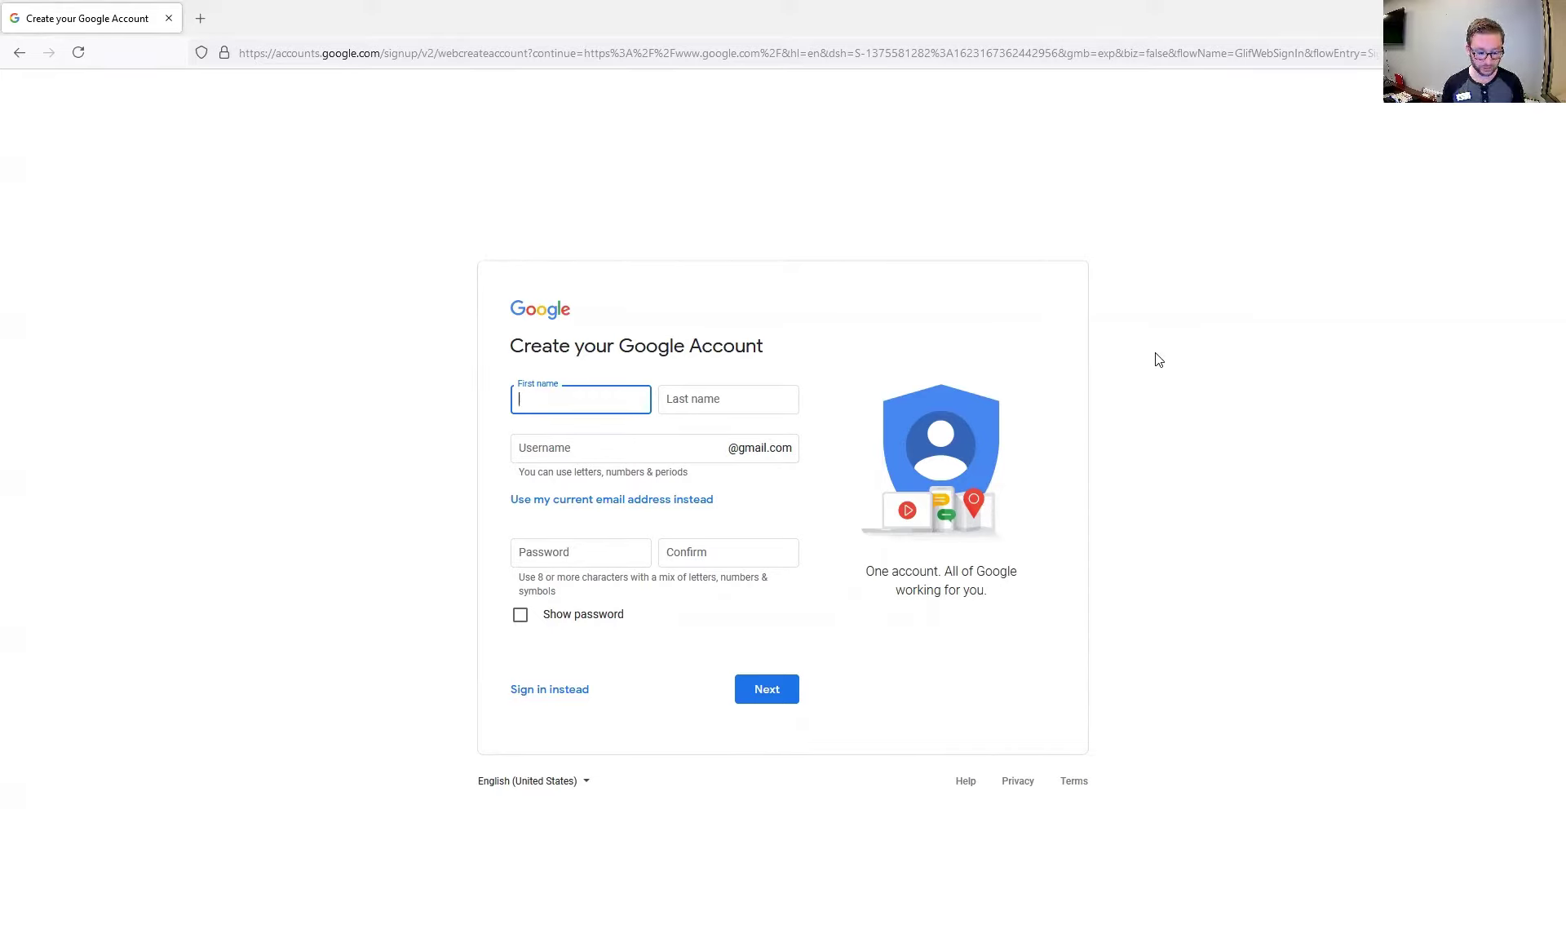
Enter the account holder's first and last name and the chosen Gmail username
key(Tab)
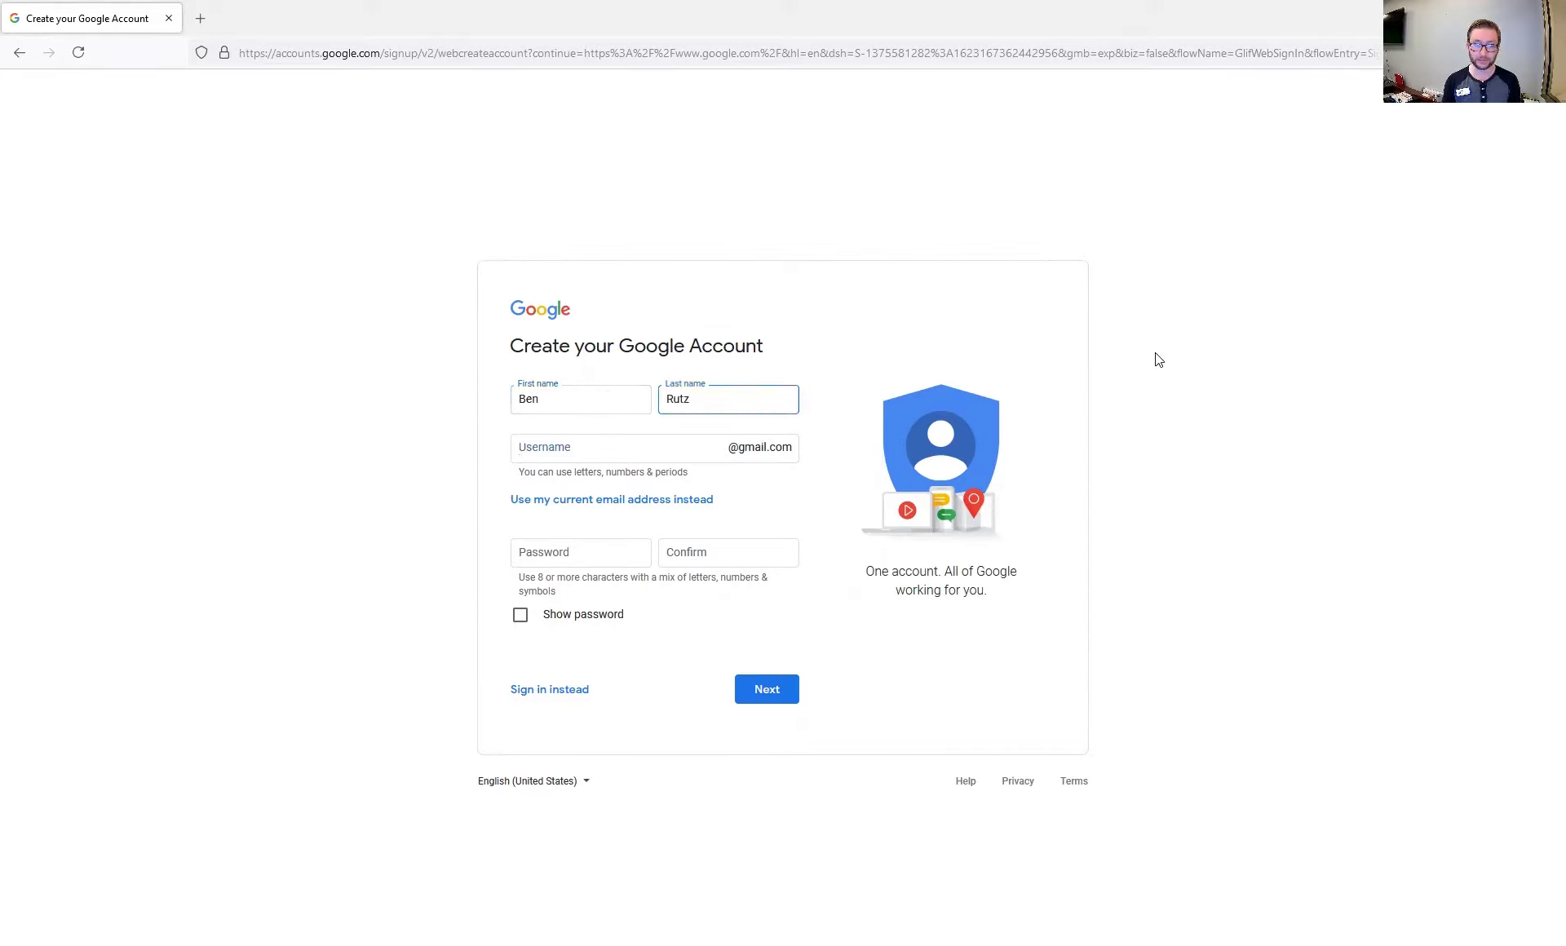
key(Tab)
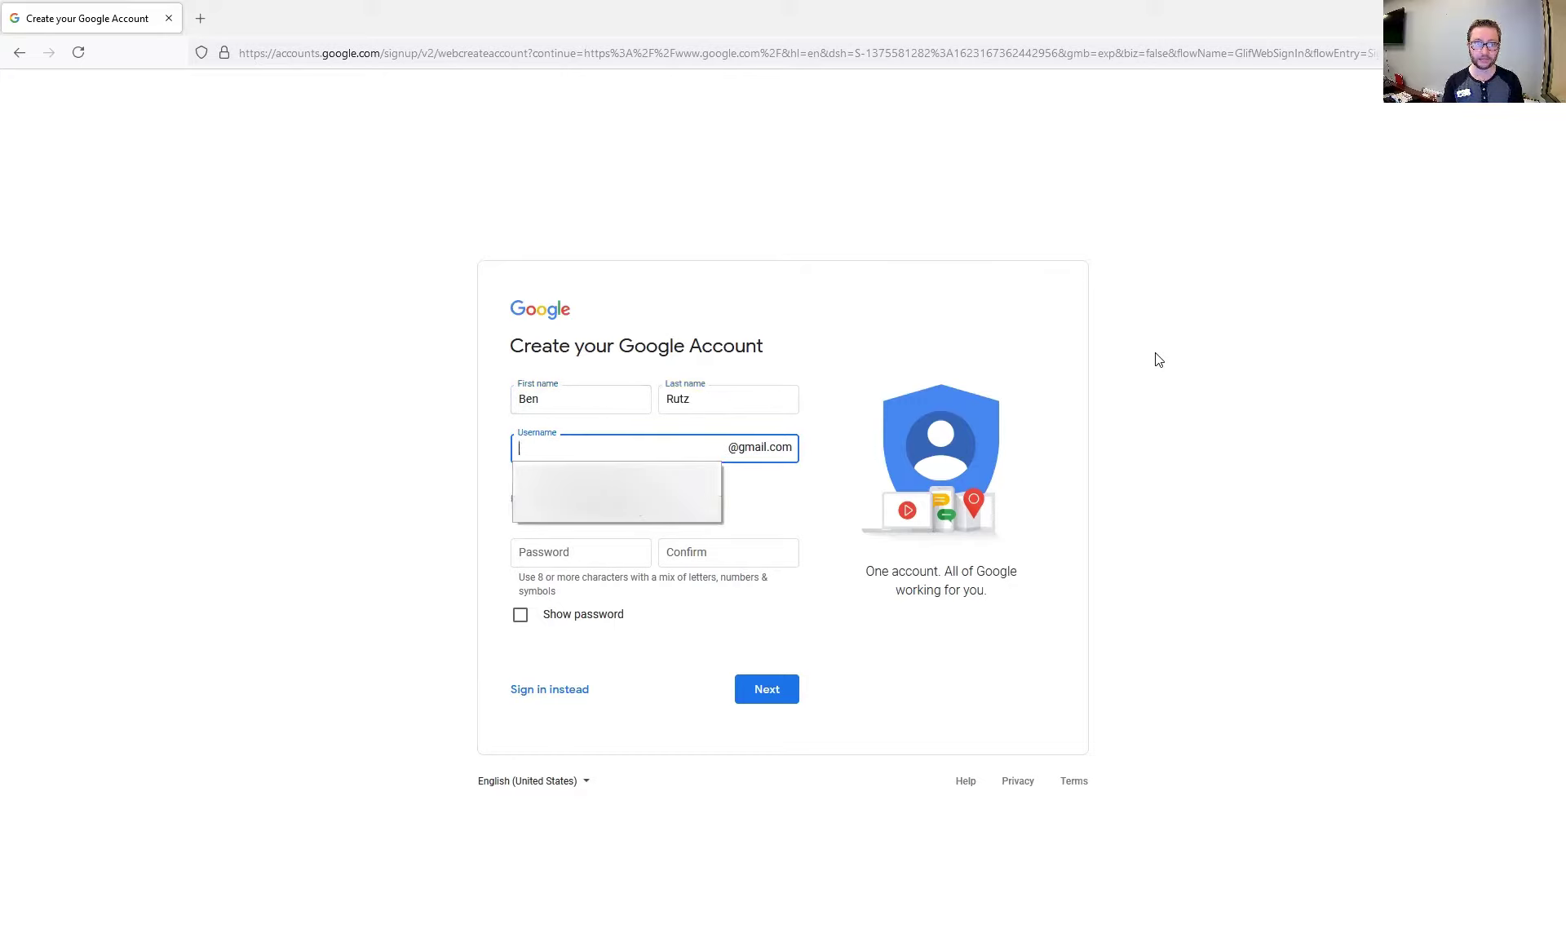
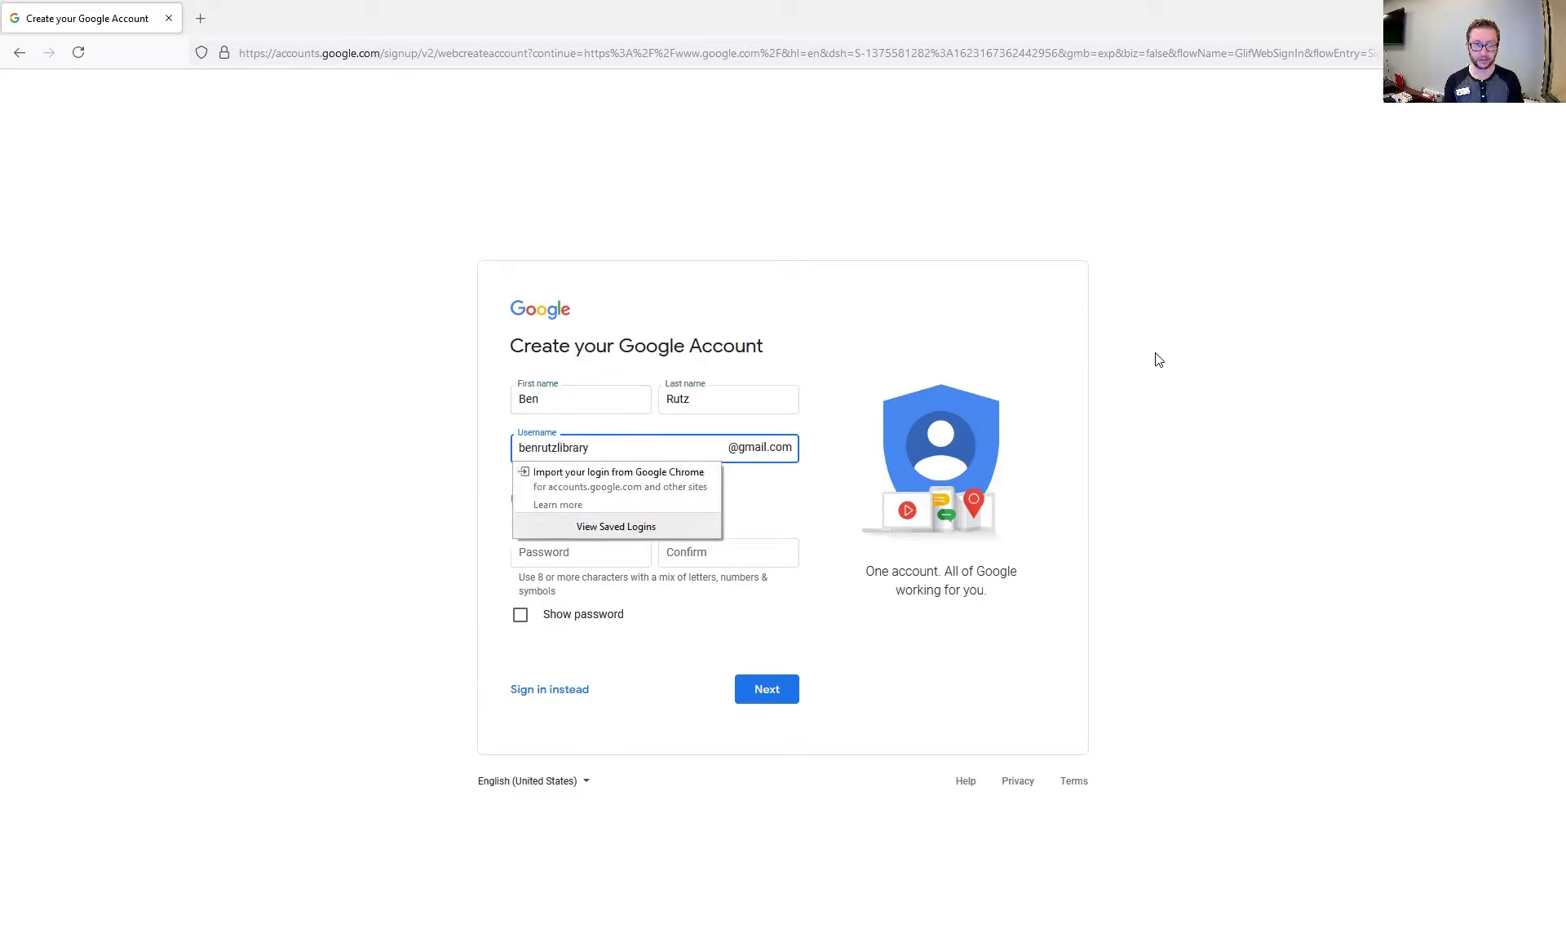
key(Tab)
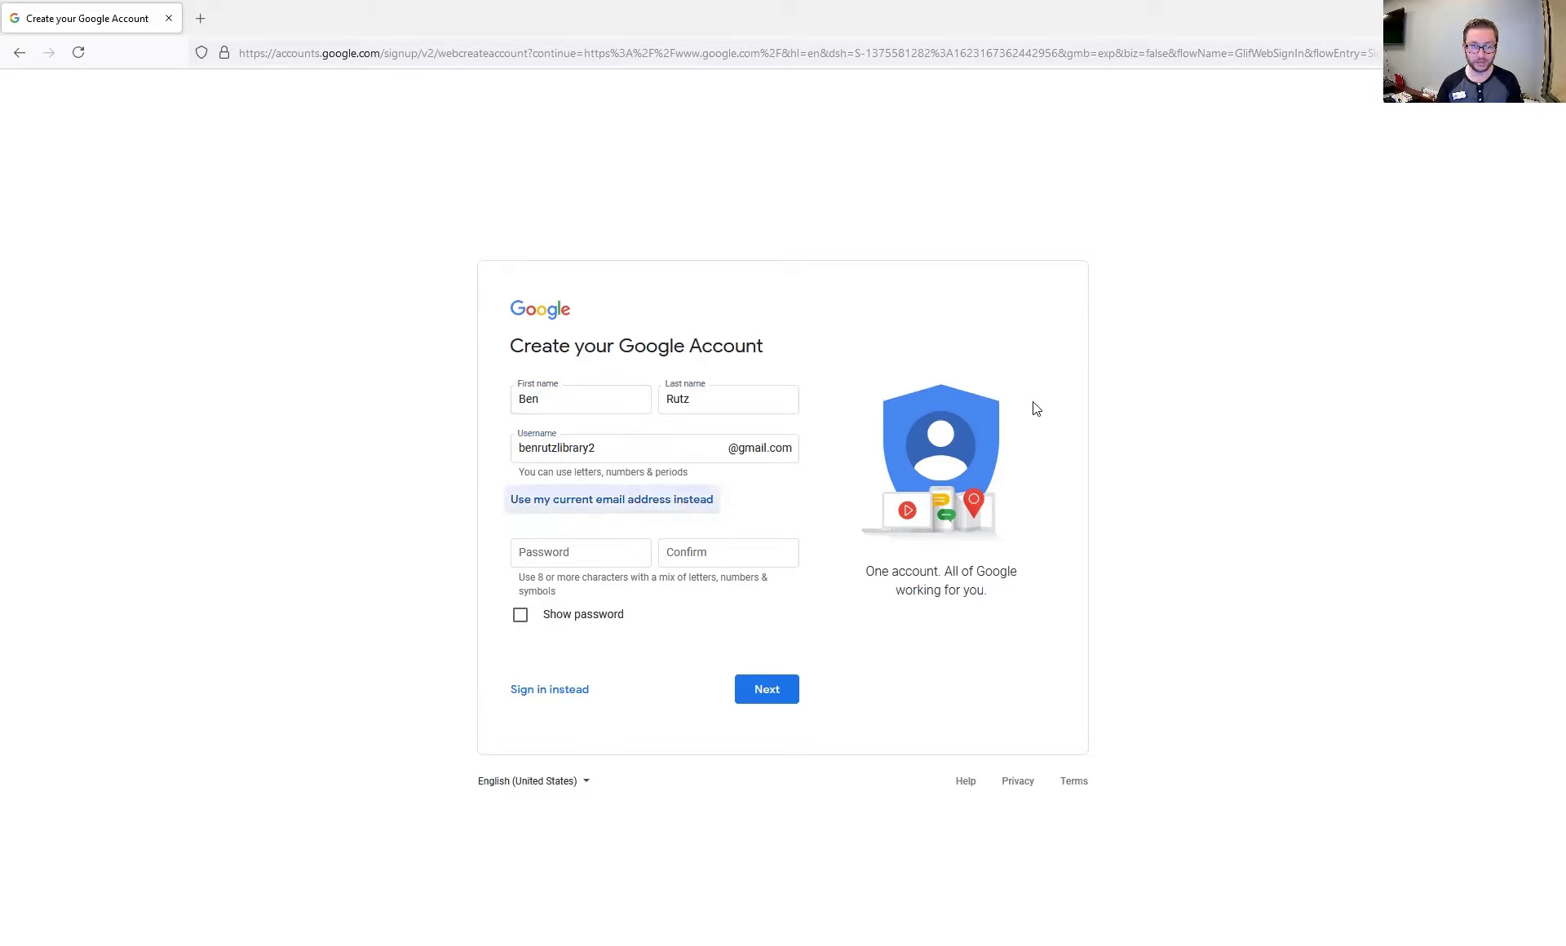
Enter the account password and type it again to confirm it
click(574, 558)
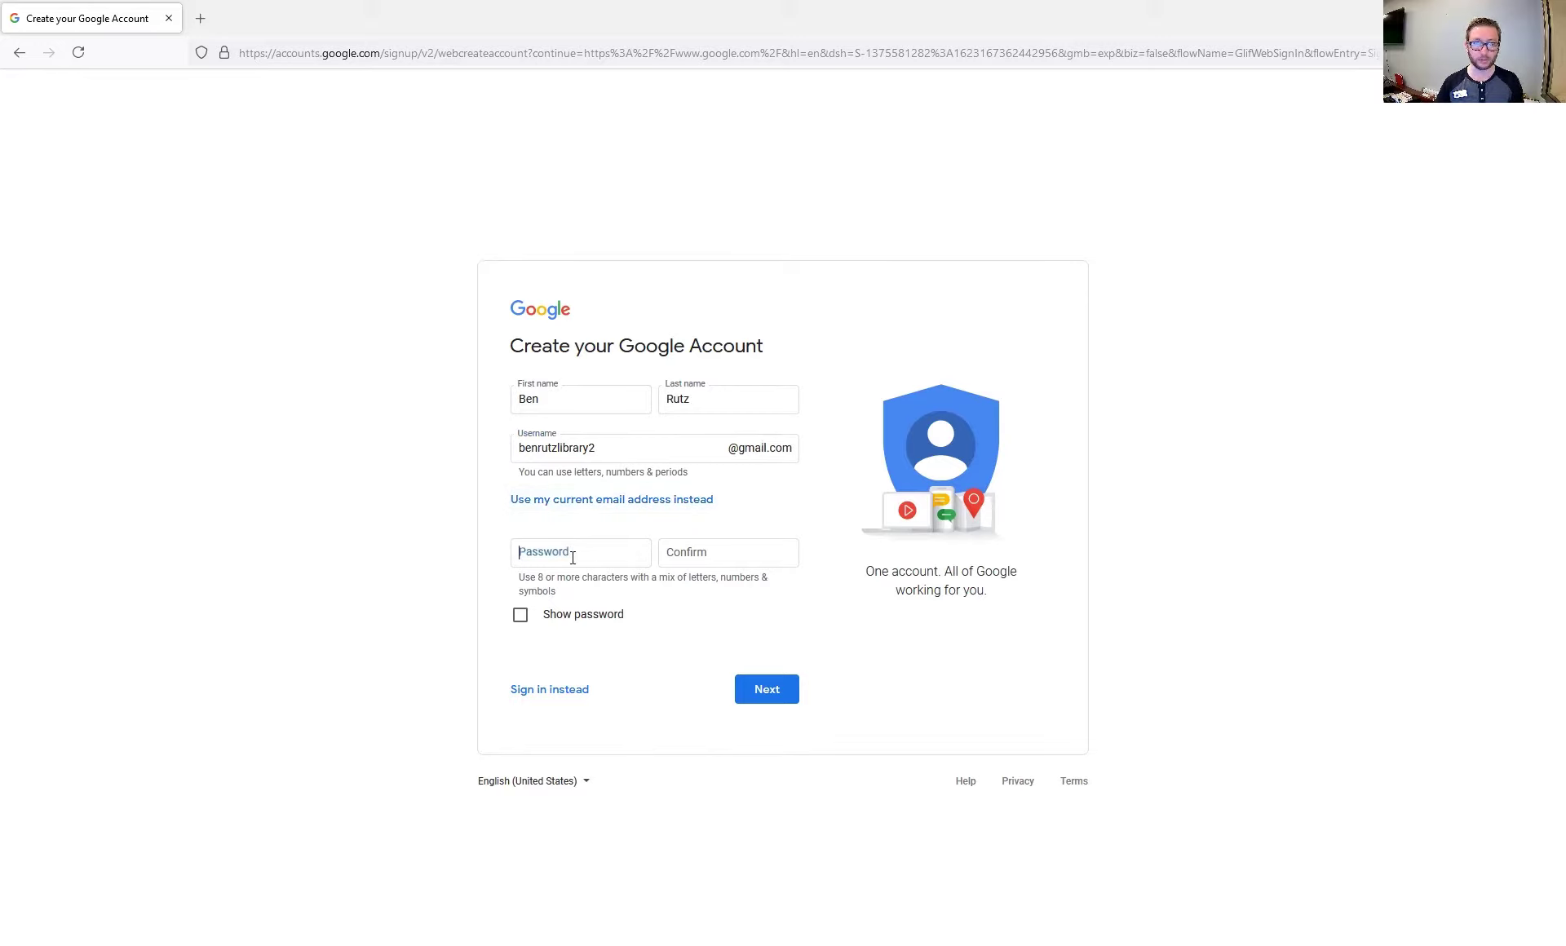
text(*********)
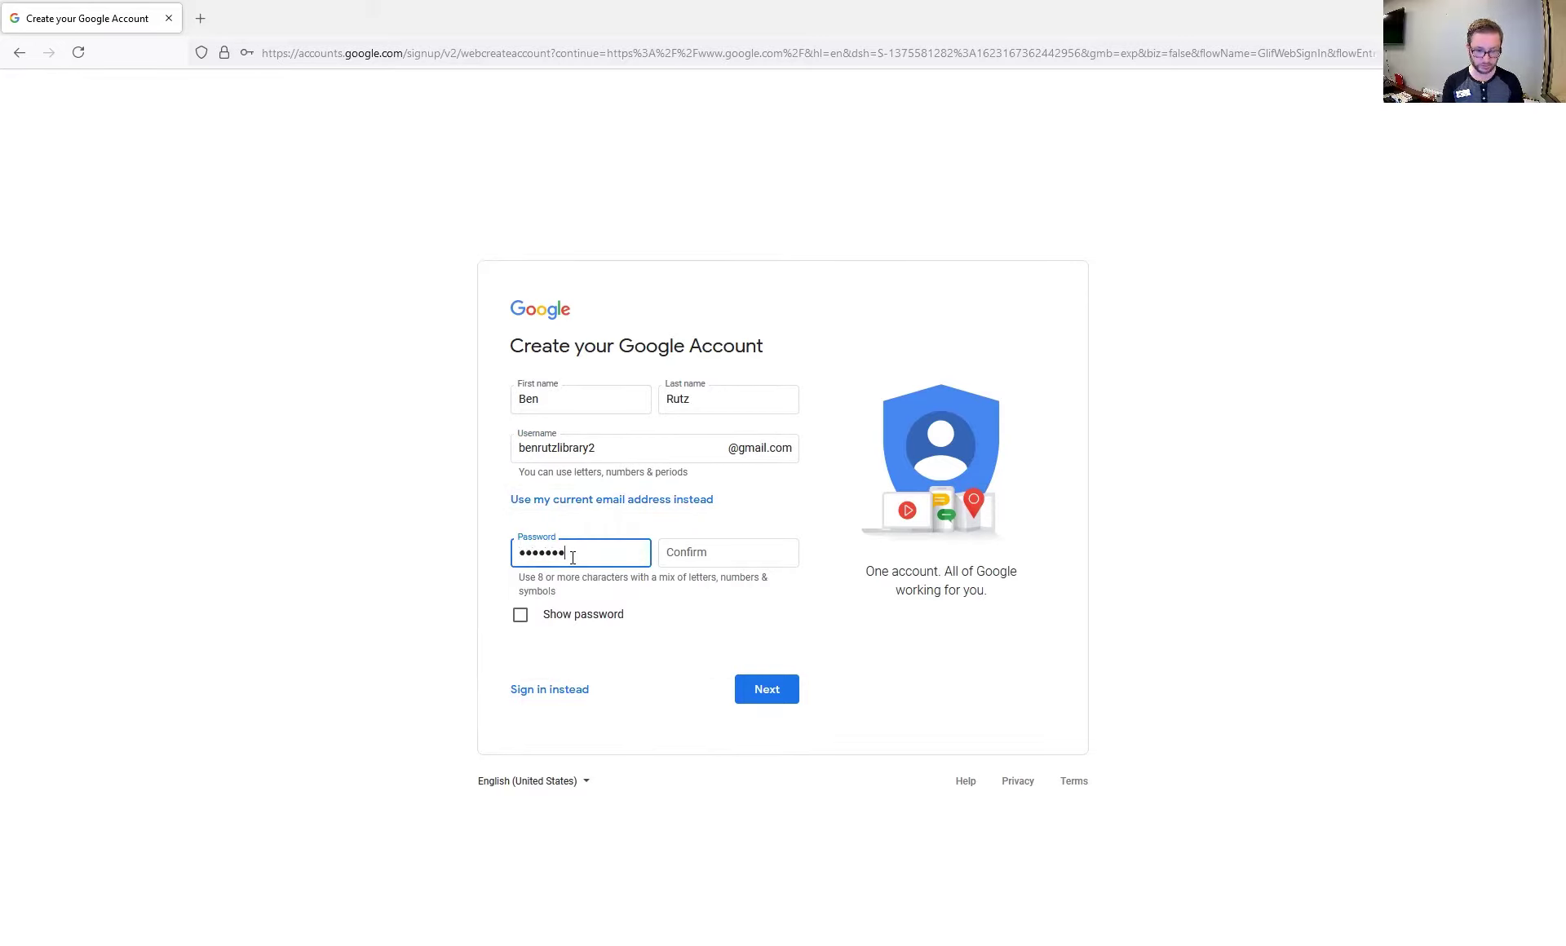
key(Tab)
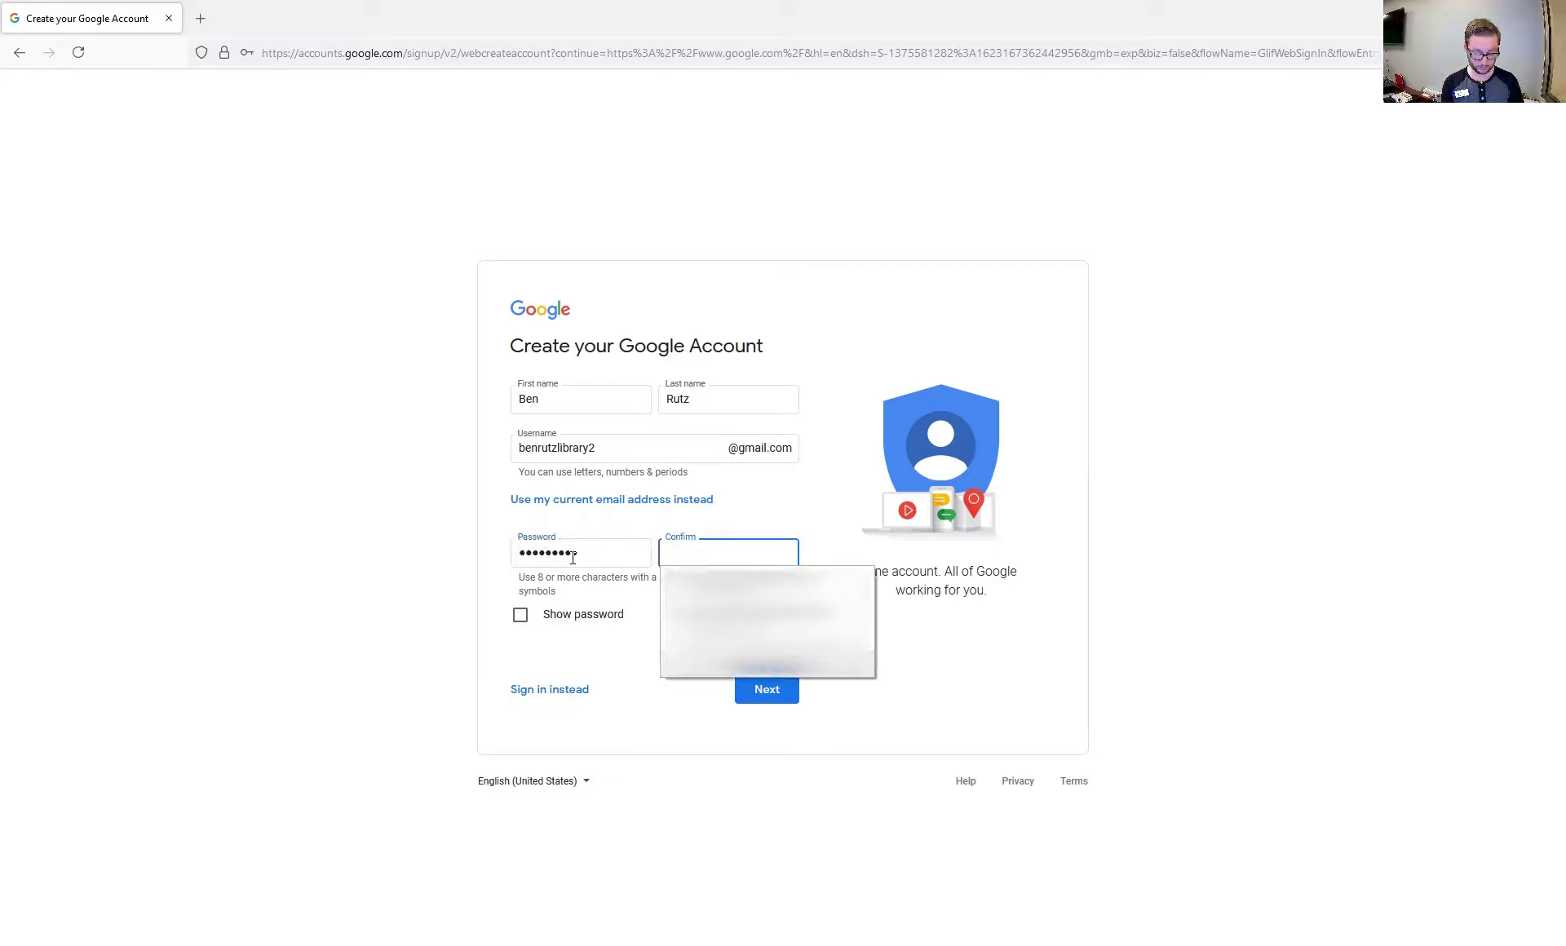
text(*********)
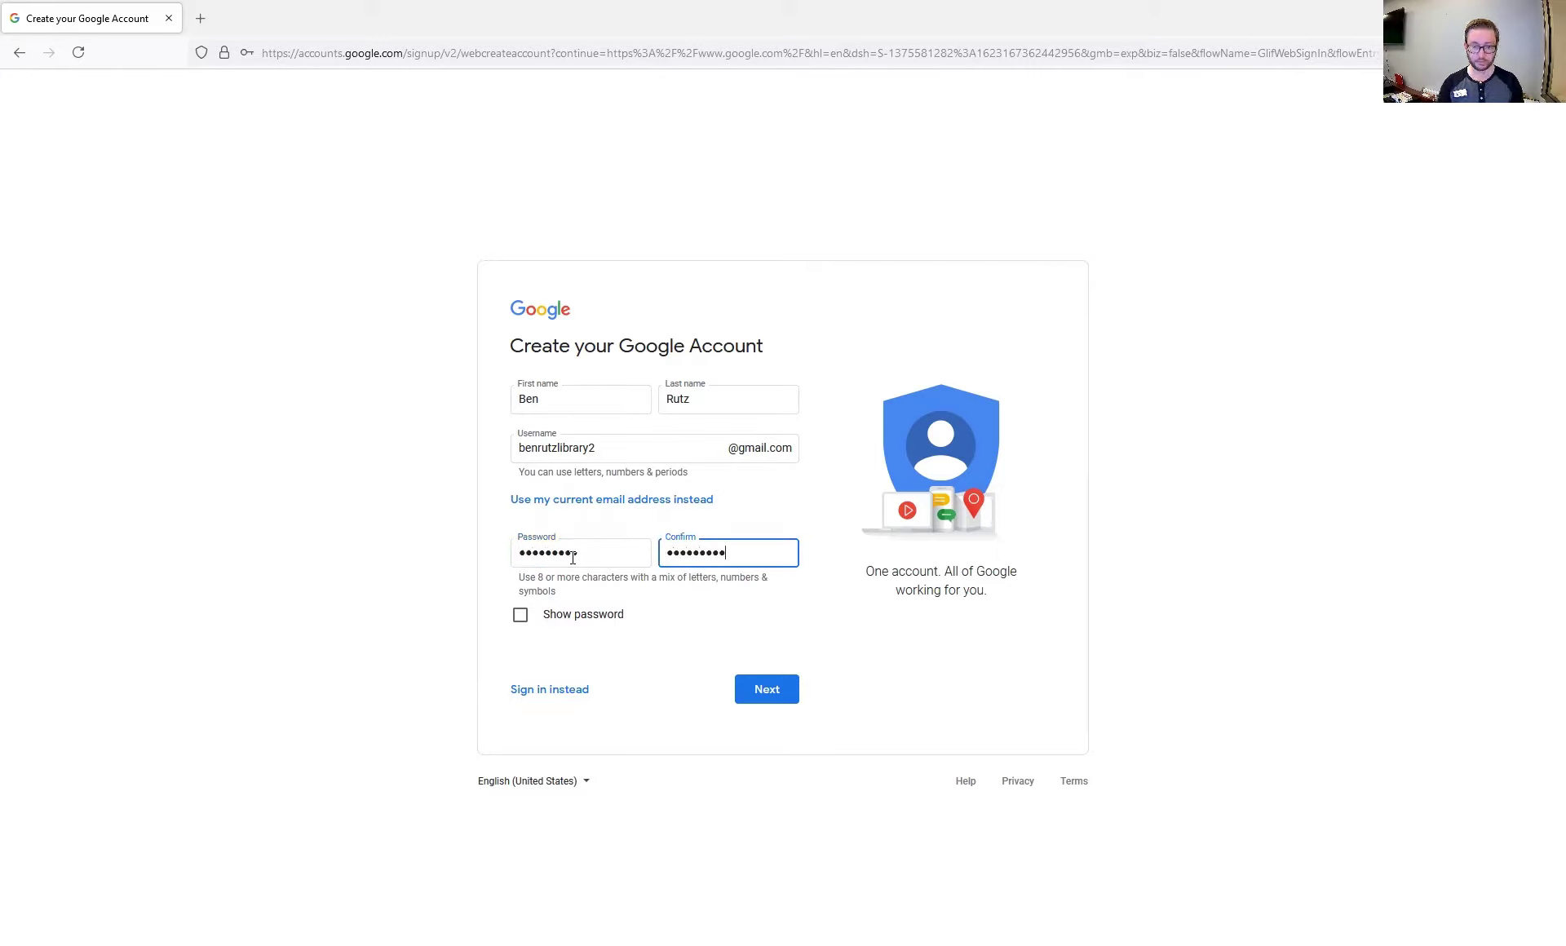
Submit the sign-up details, save the login in the browser, and clear the pre-filled phone number
click(783, 700)
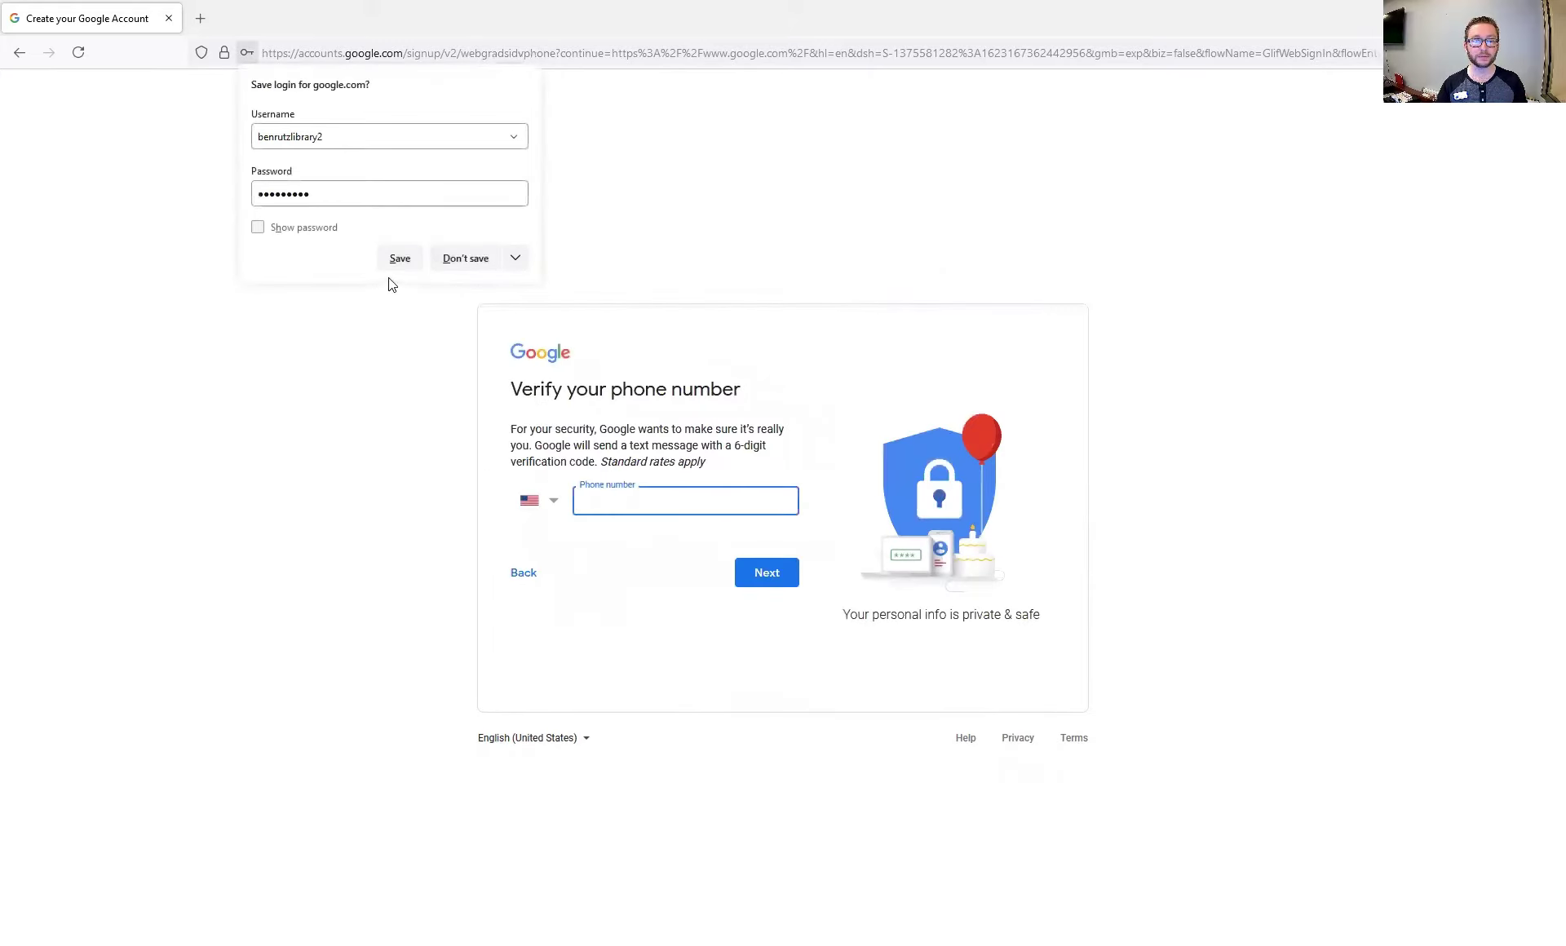
click(398, 258)
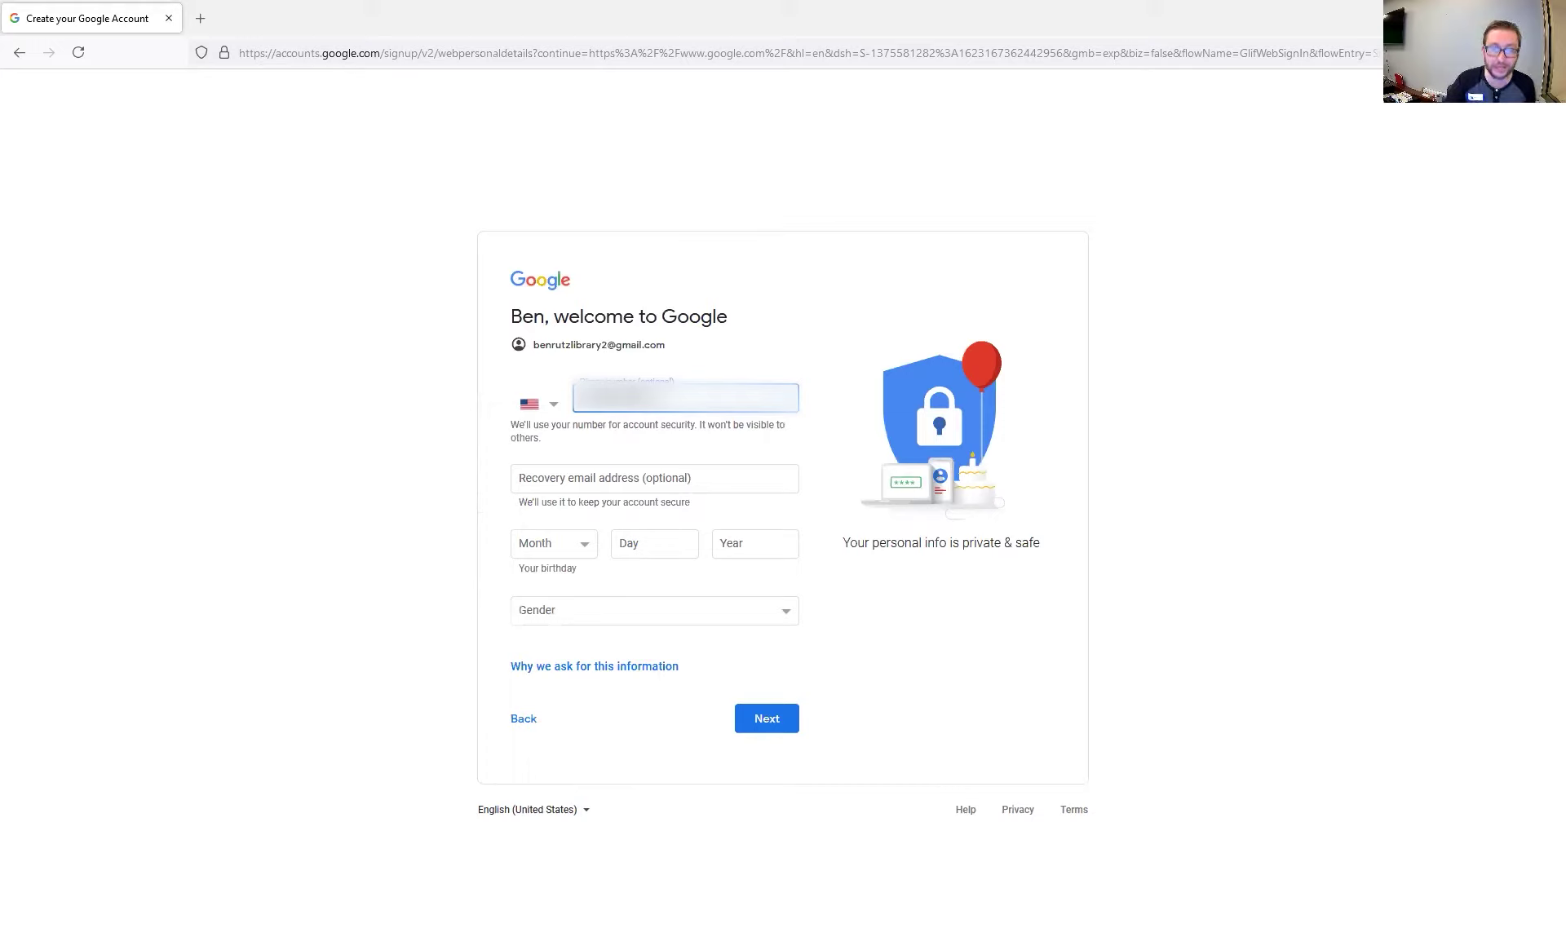
double_click(575, 398)
key(BackSpace)
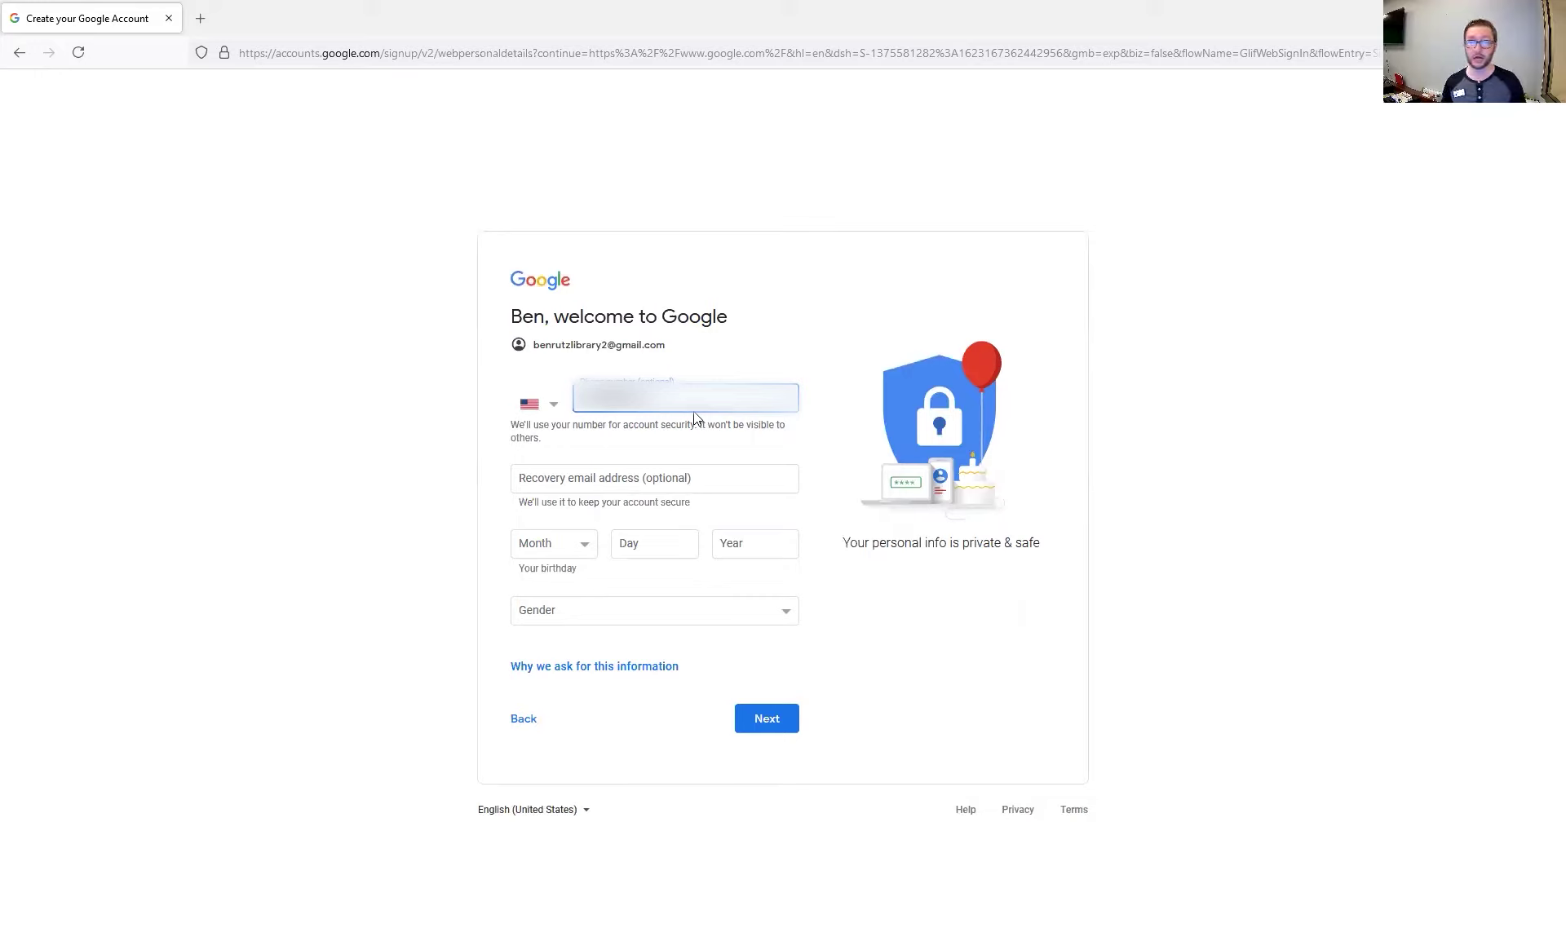
Set the birthday to June 08, 2000
click(670, 486)
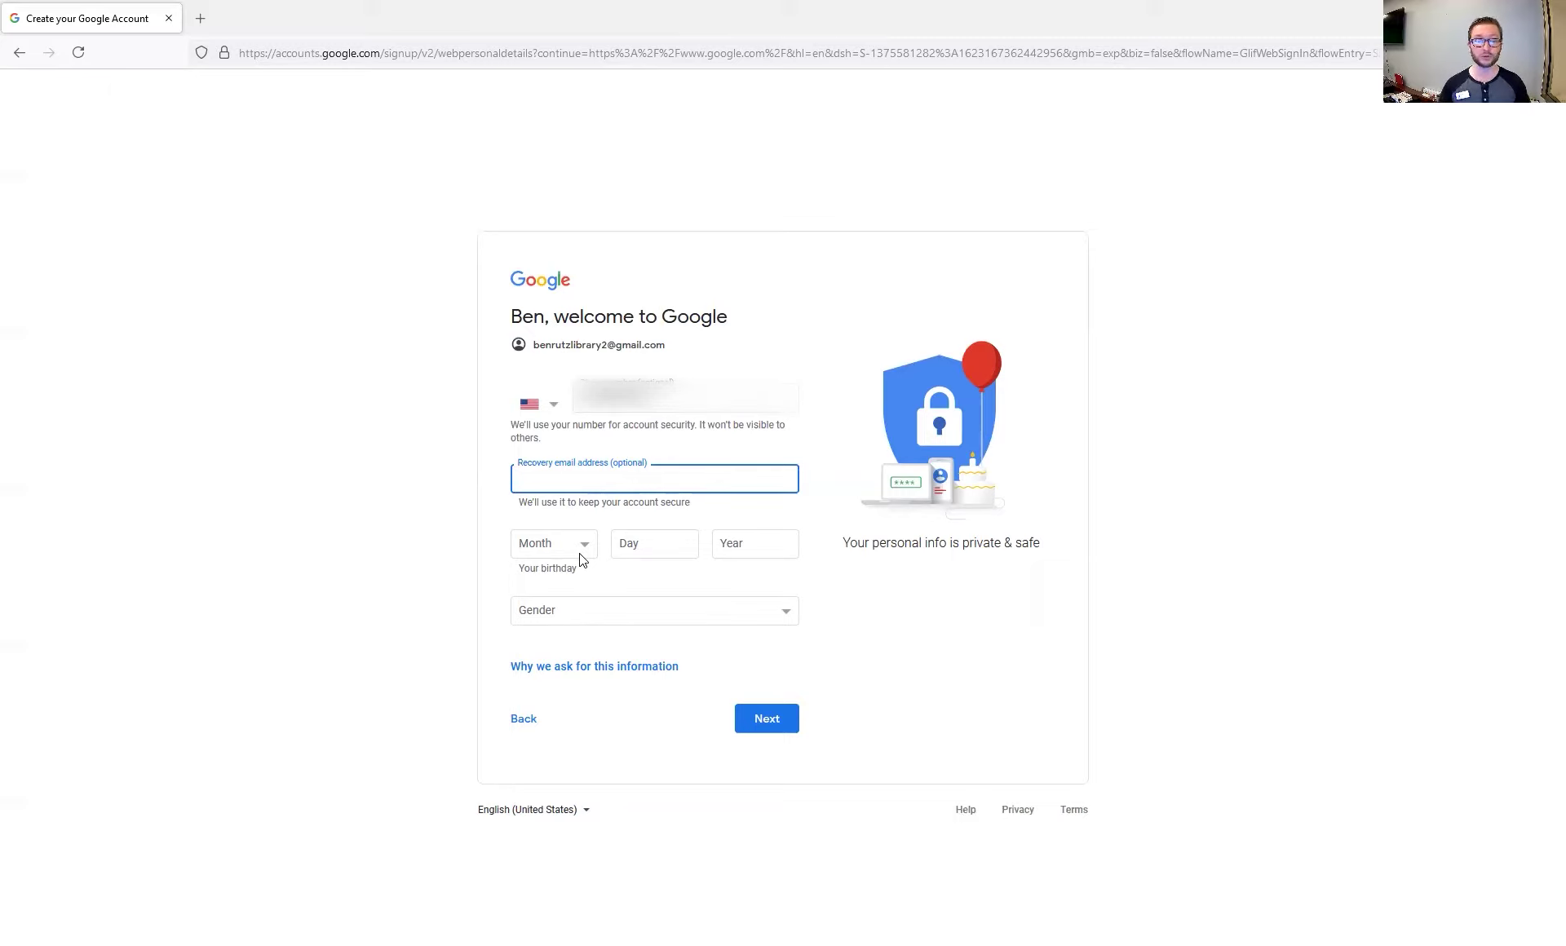
click(570, 546)
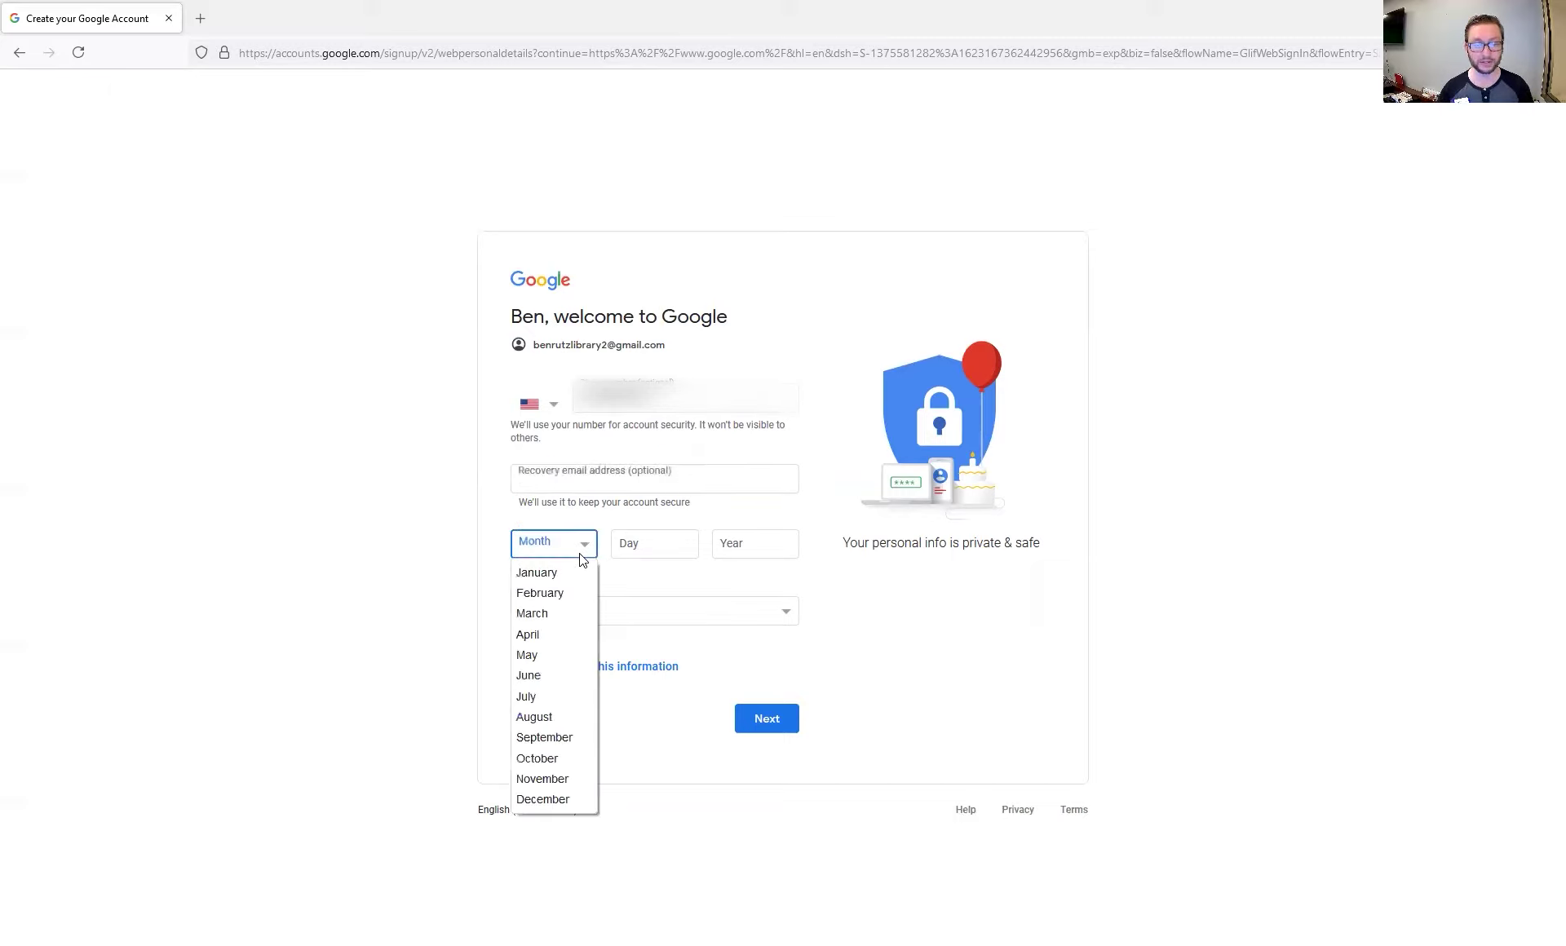
click(527, 676)
click(641, 542)
text(08)
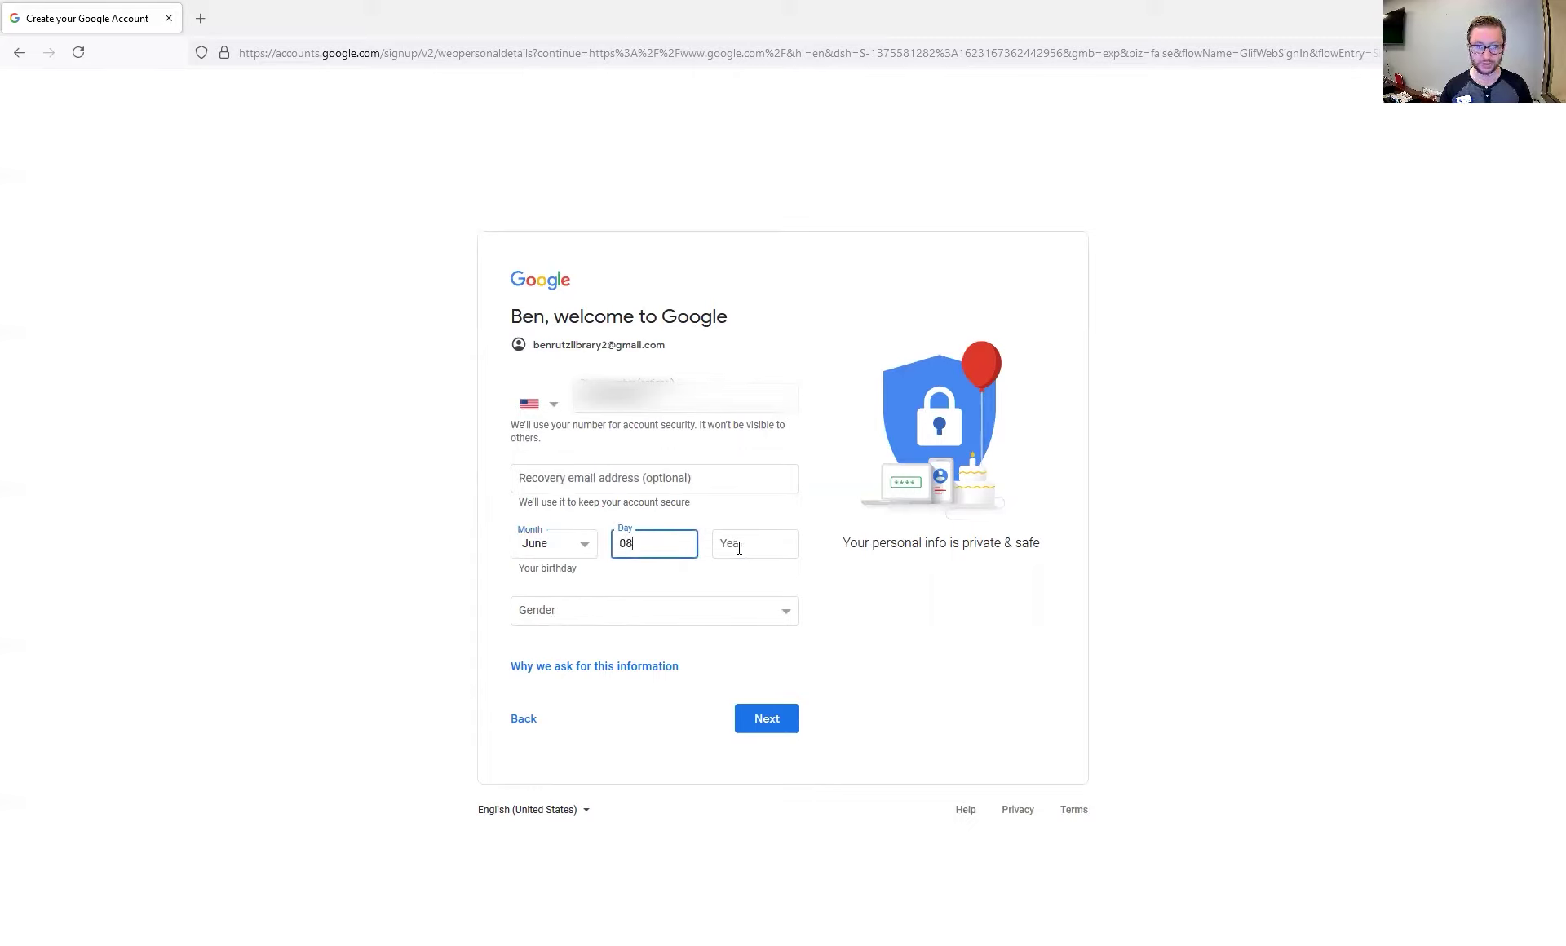
click(746, 545)
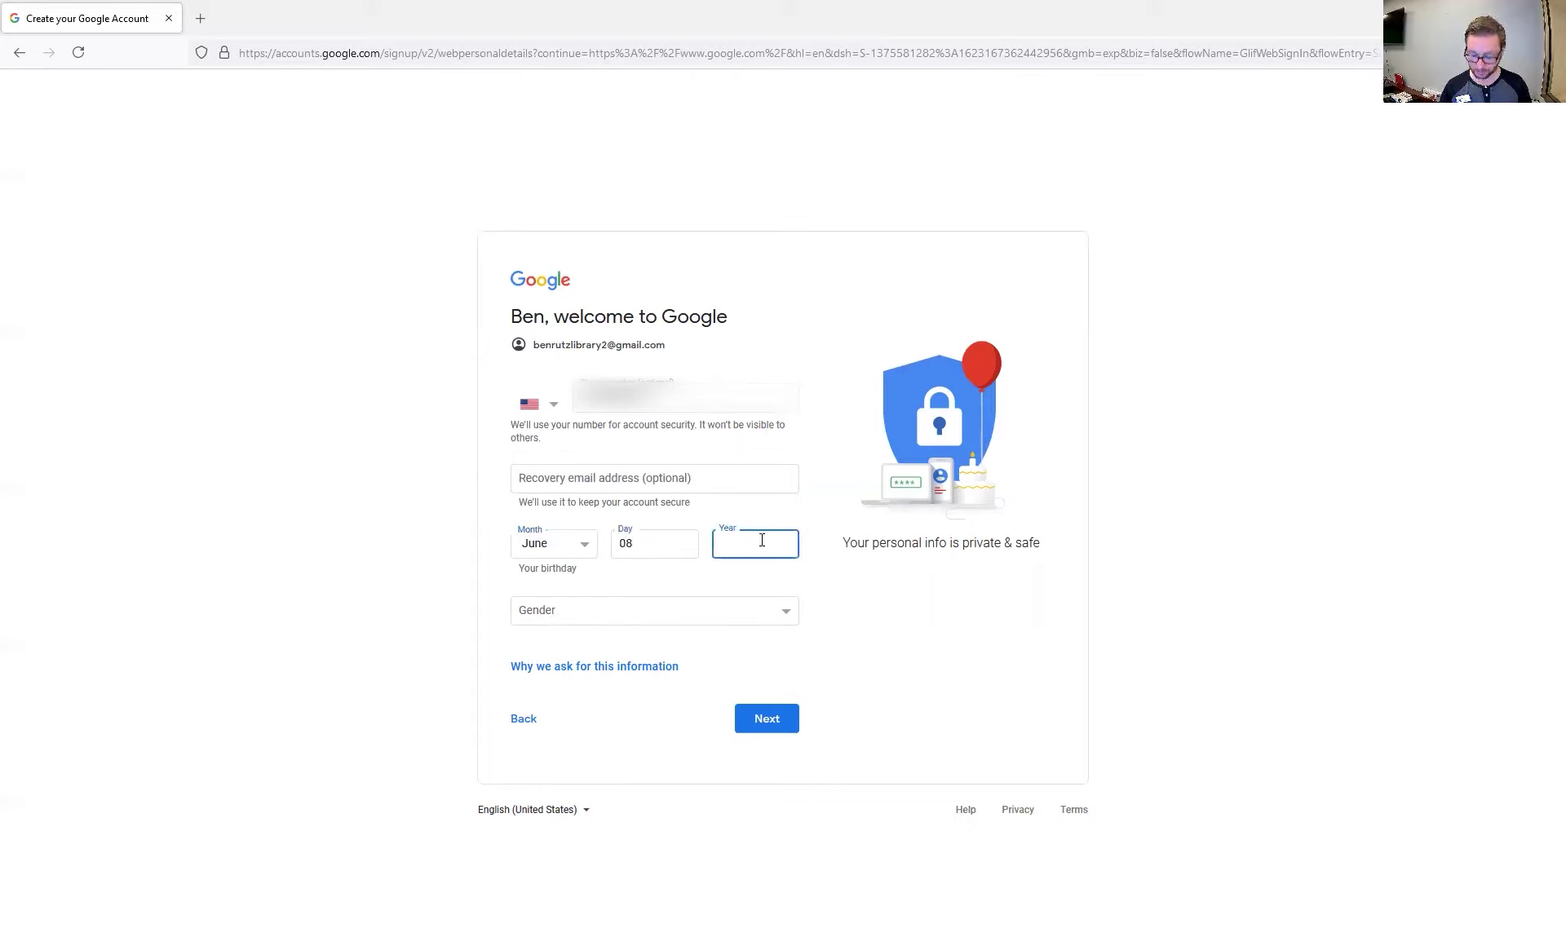
text(2000)
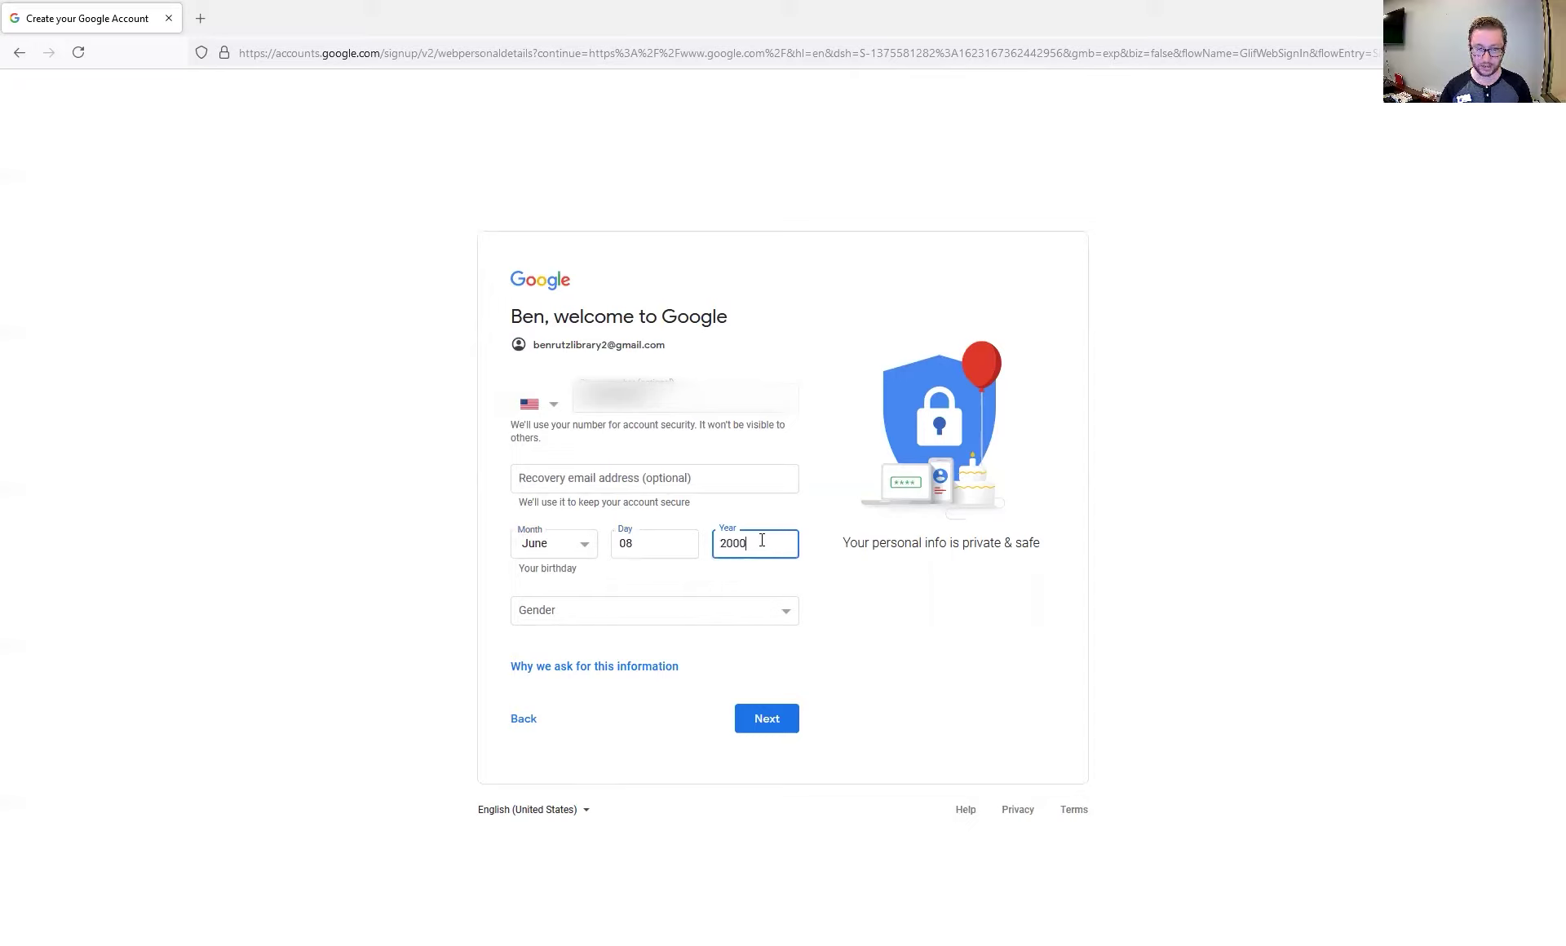
Set the gender to Male and submit the birthday and gender details
click(570, 619)
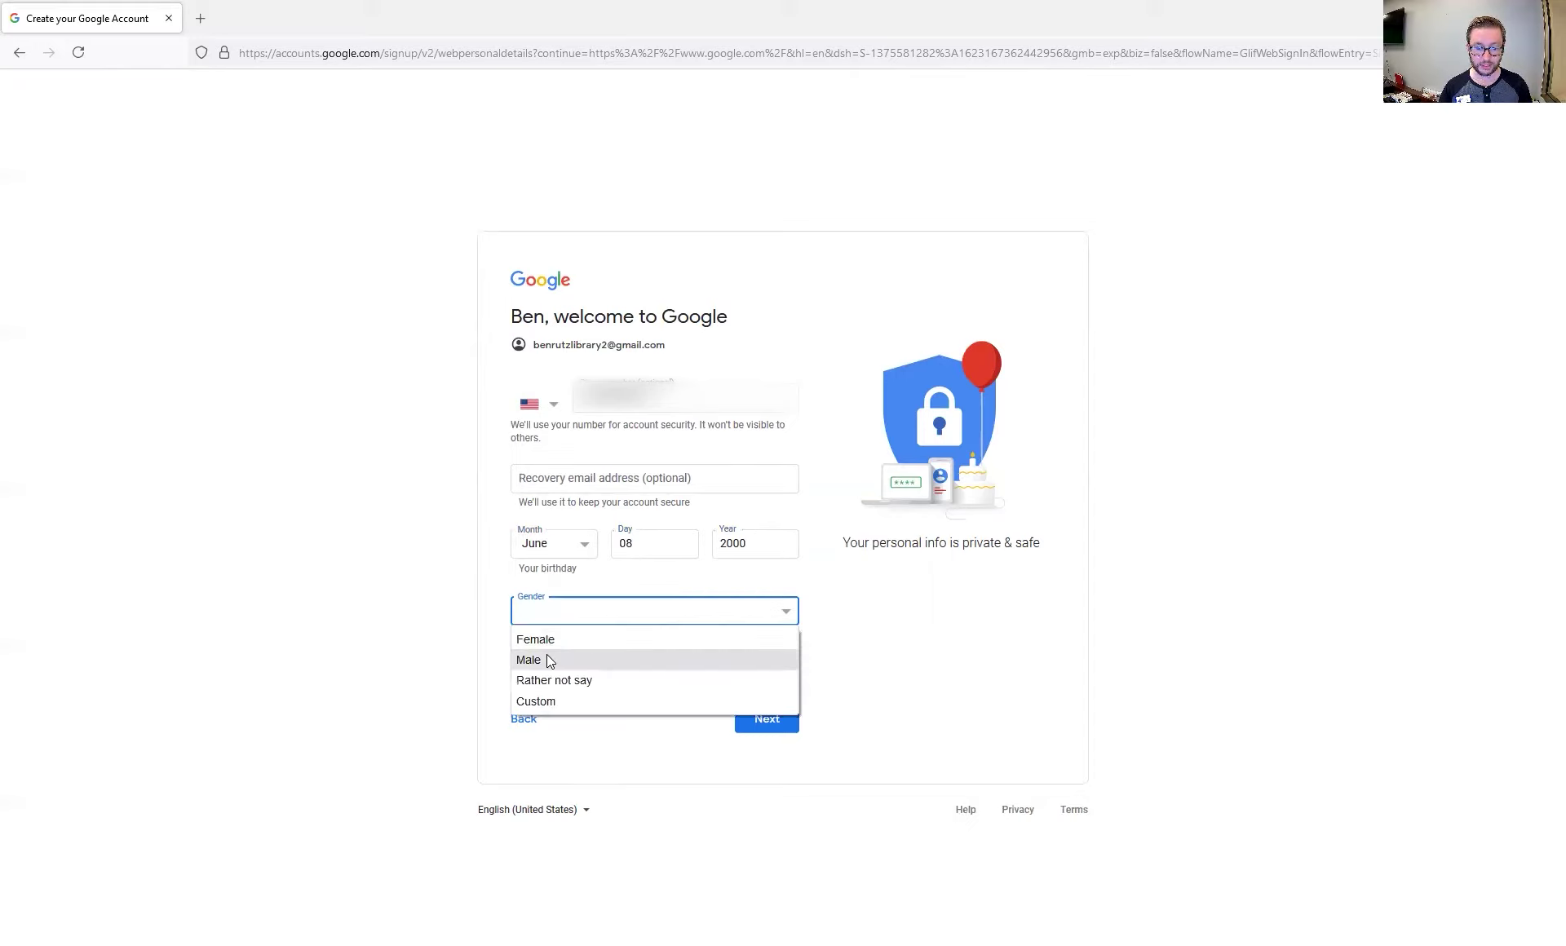
click(549, 657)
click(628, 613)
click(574, 680)
click(567, 625)
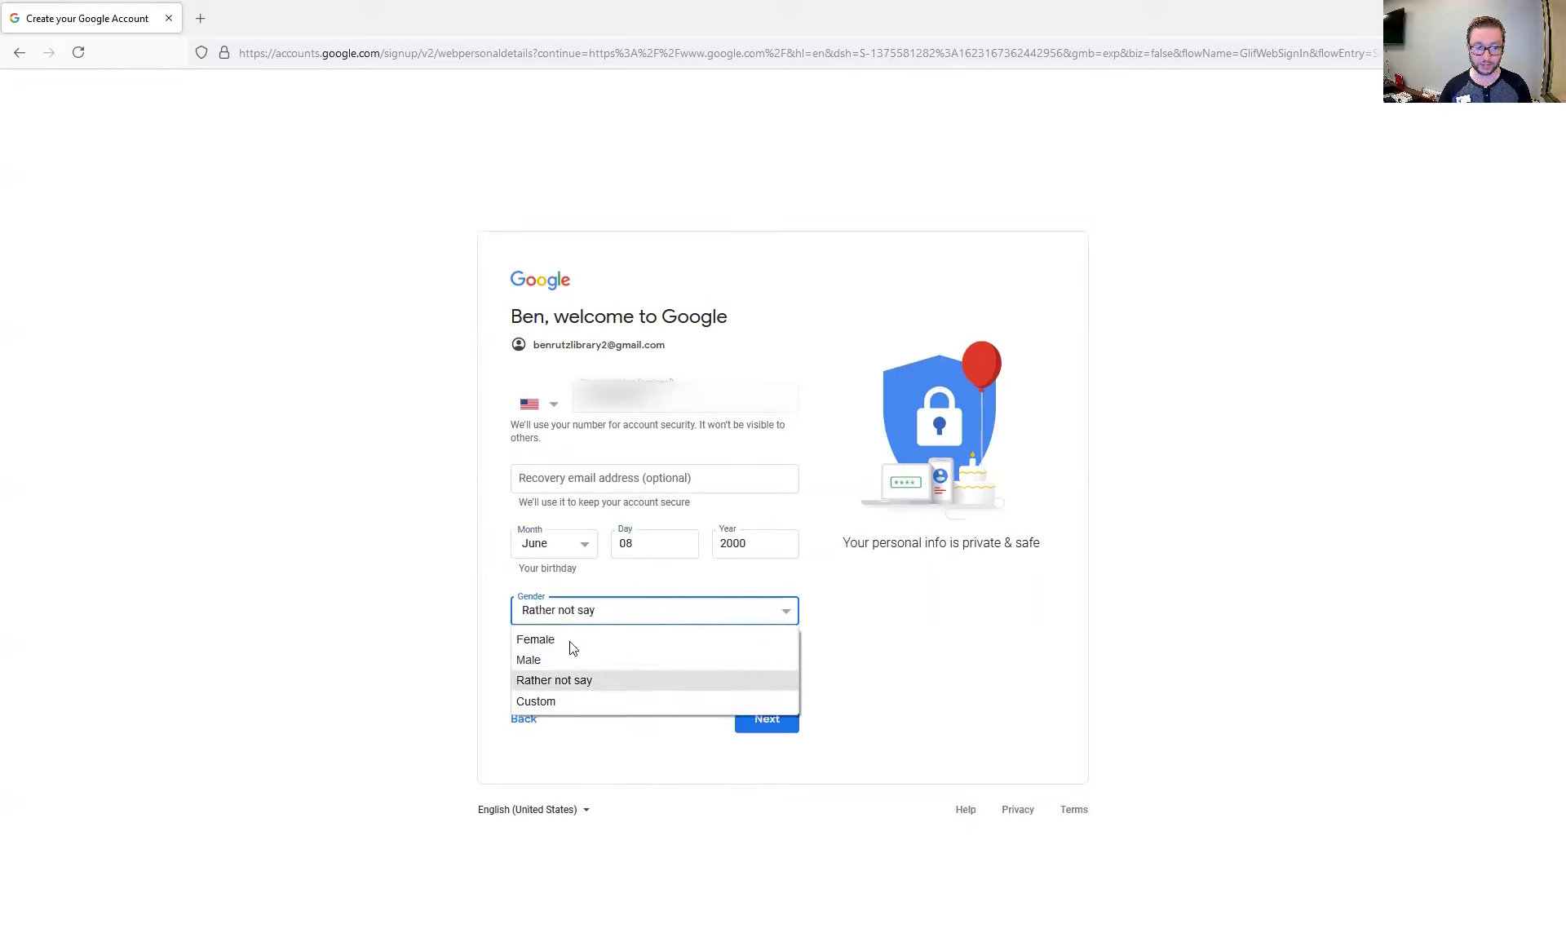
click(568, 701)
click(572, 566)
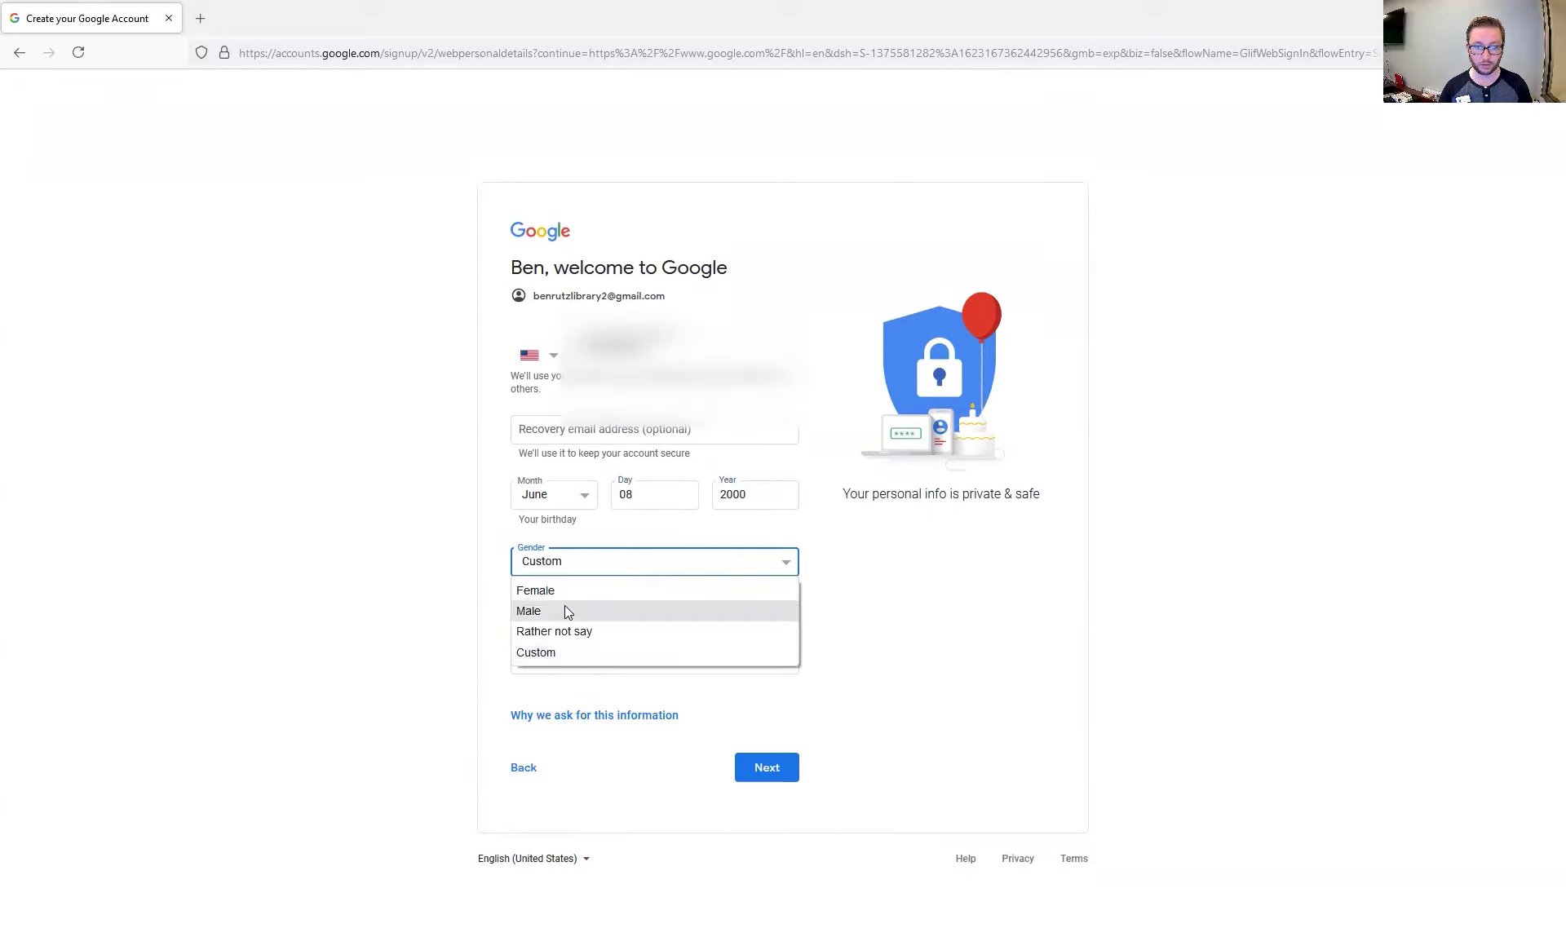
click(568, 611)
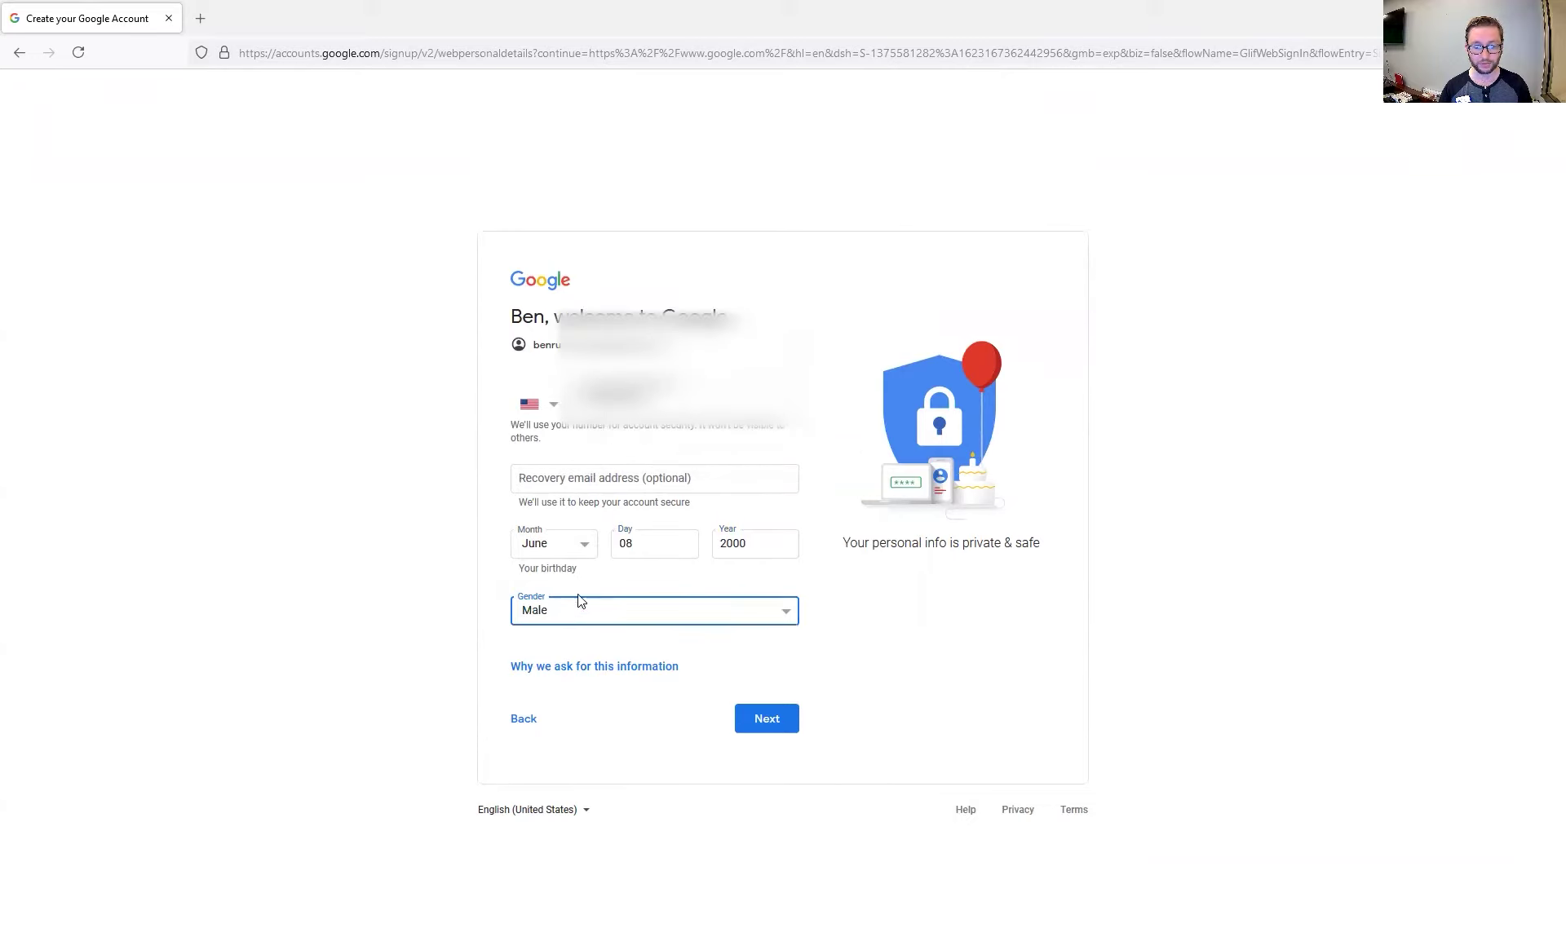
click(752, 728)
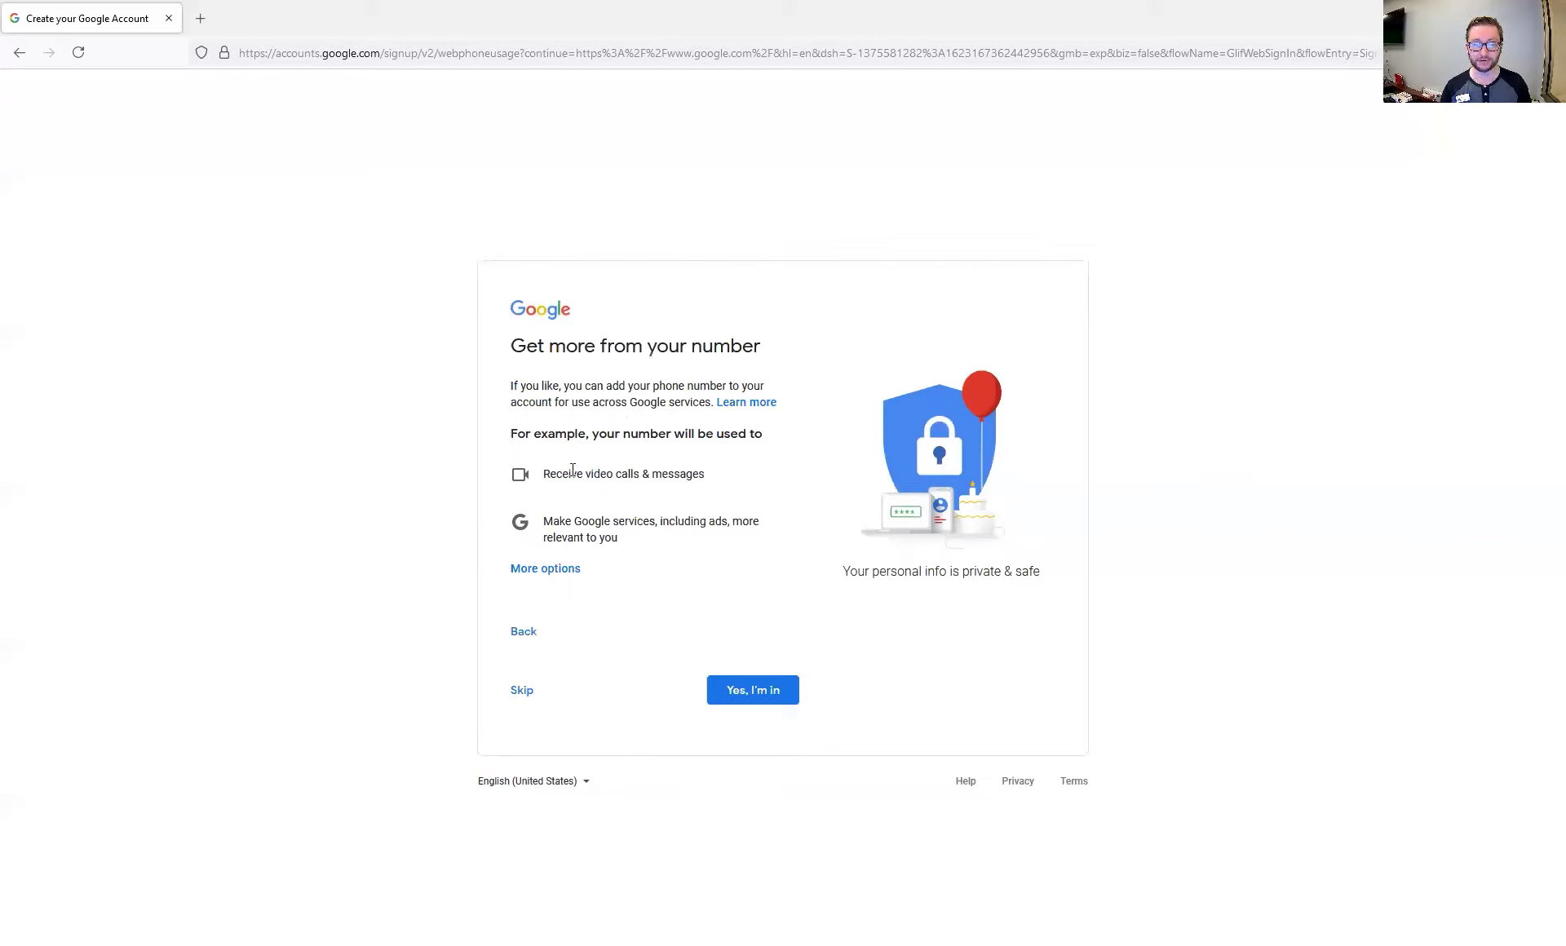
Skip the extra phone-number uses and agree to Google's Privacy and Terms
drag(575, 433, 685, 433)
click(515, 692)
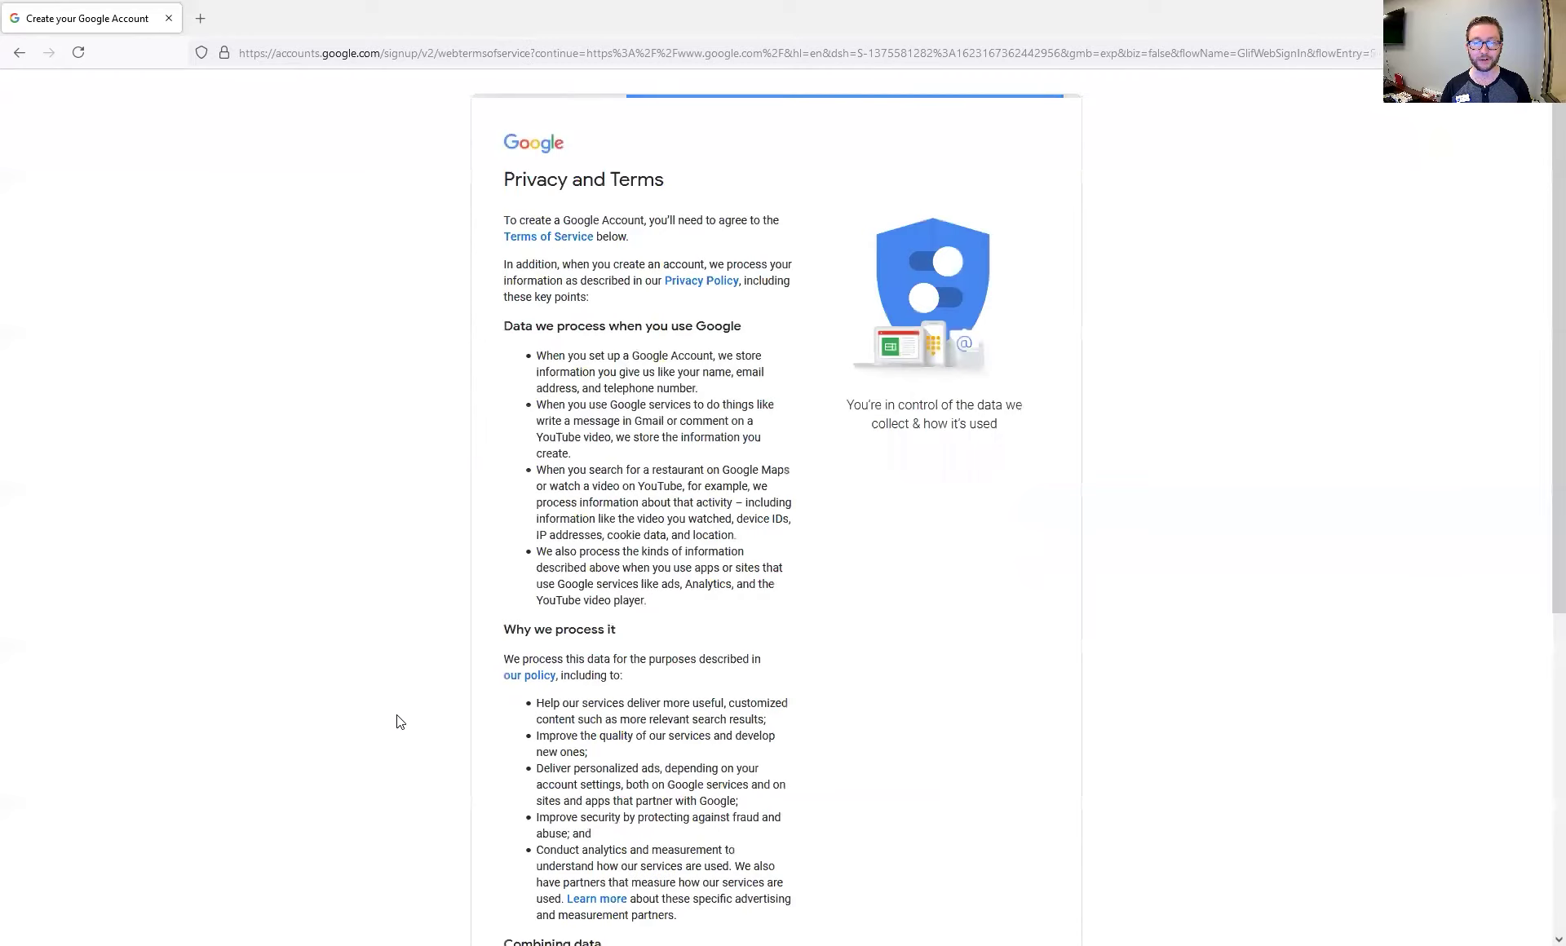
scroll(571, 583, down, 5)
scroll(631, 556, up, 5)
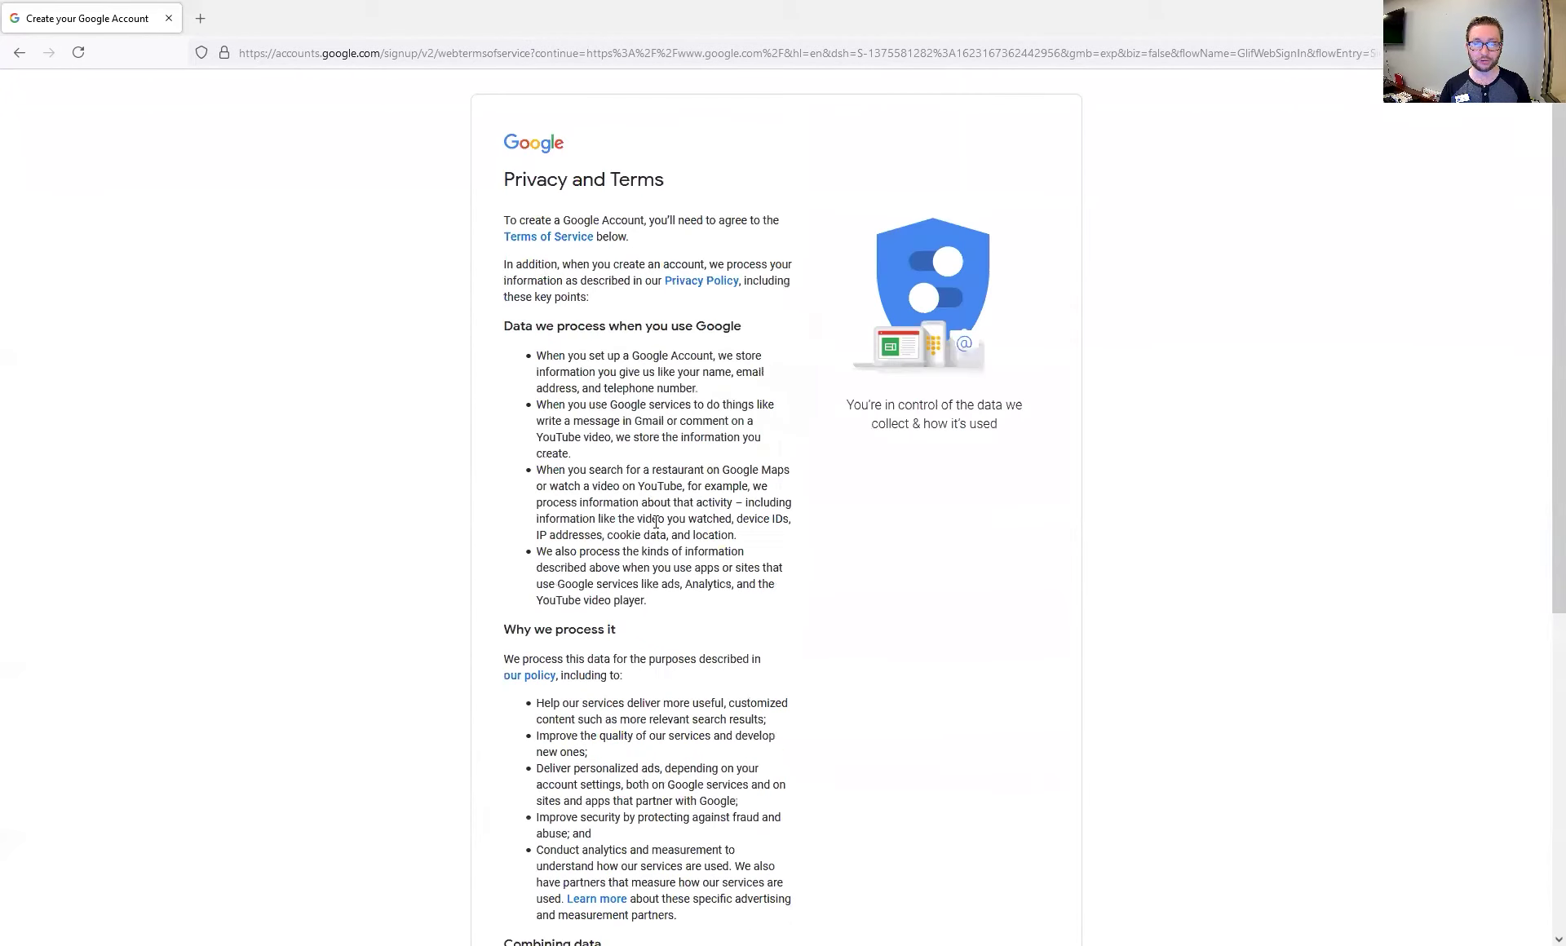
drag(506, 181, 731, 534)
scroll(795, 715, down, 4)
click(672, 685)
scroll(671, 684, down, 1)
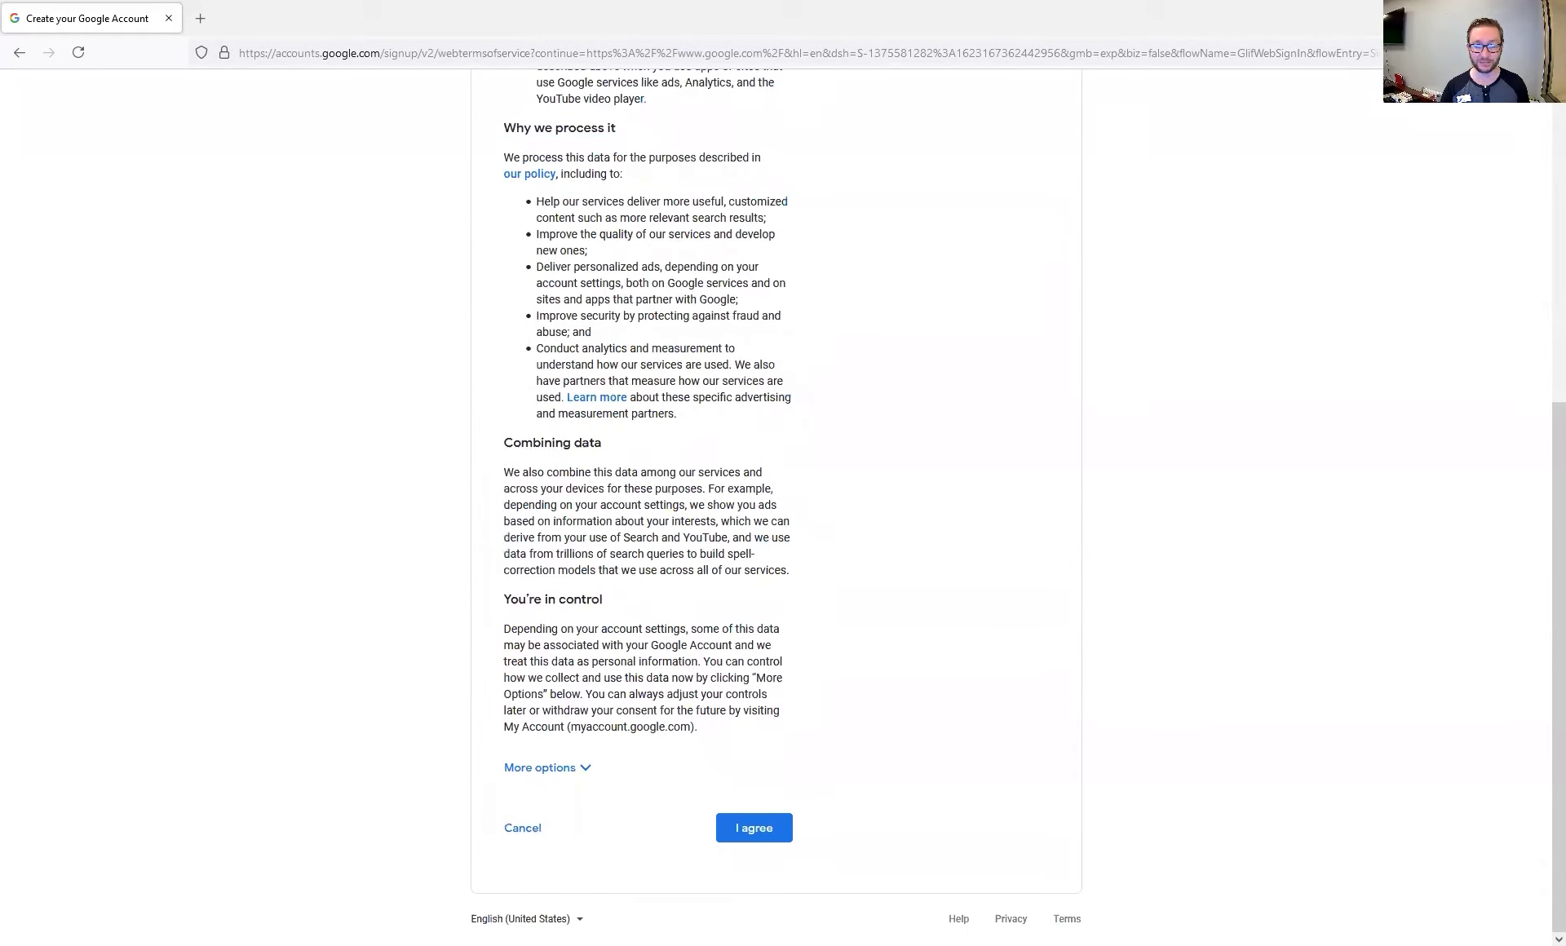
click(733, 840)
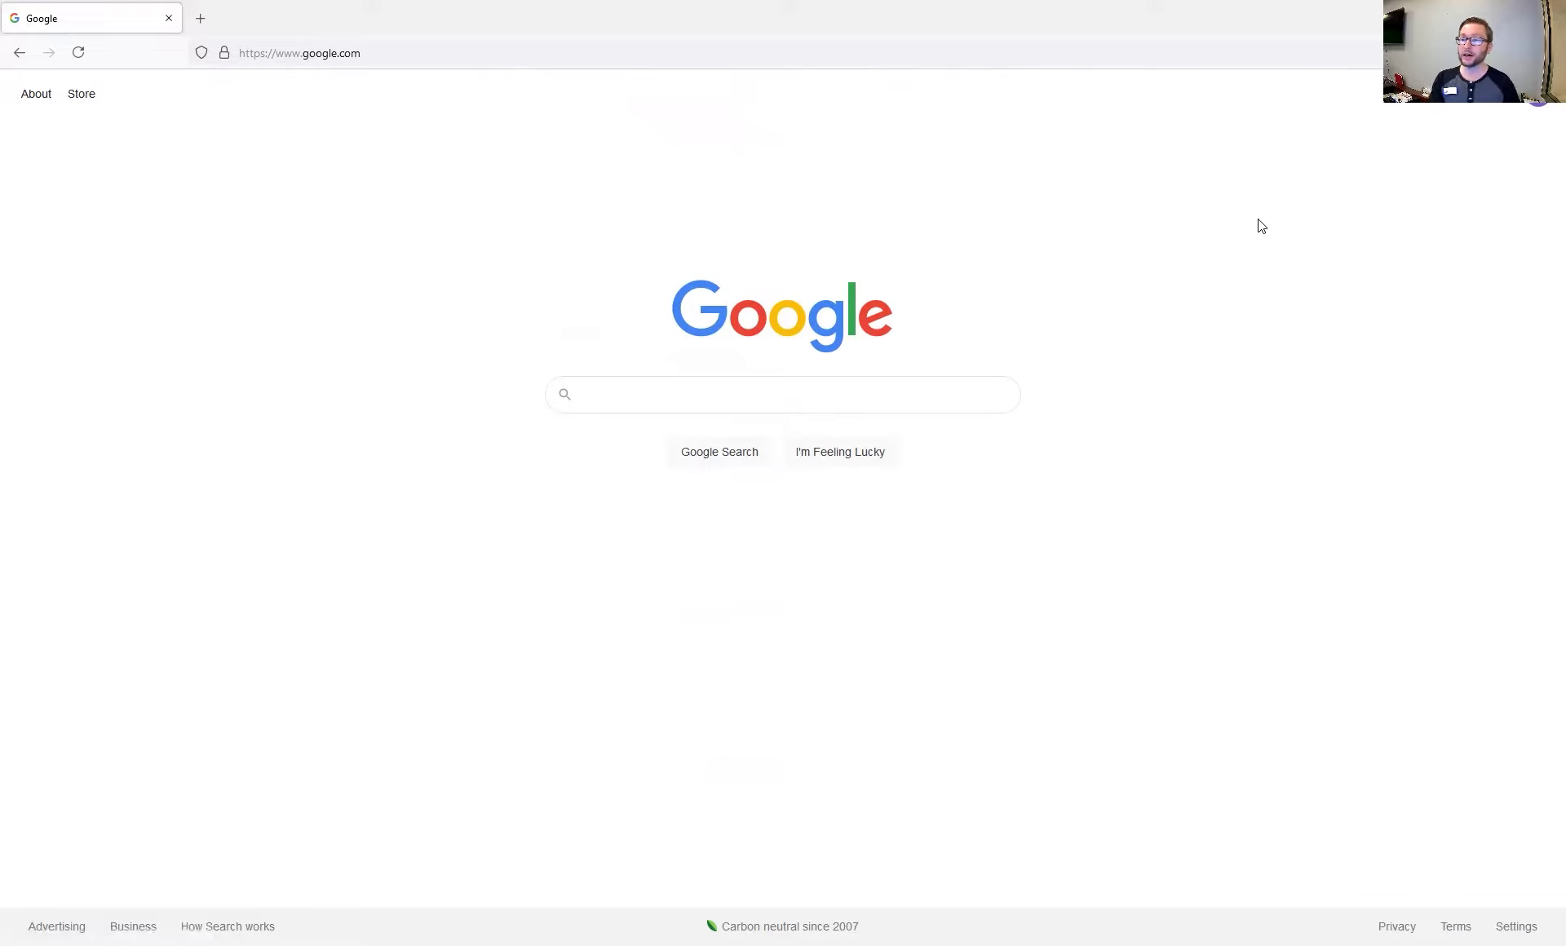
Open the Google apps panel and scroll through it to find YouTube
click(1499, 96)
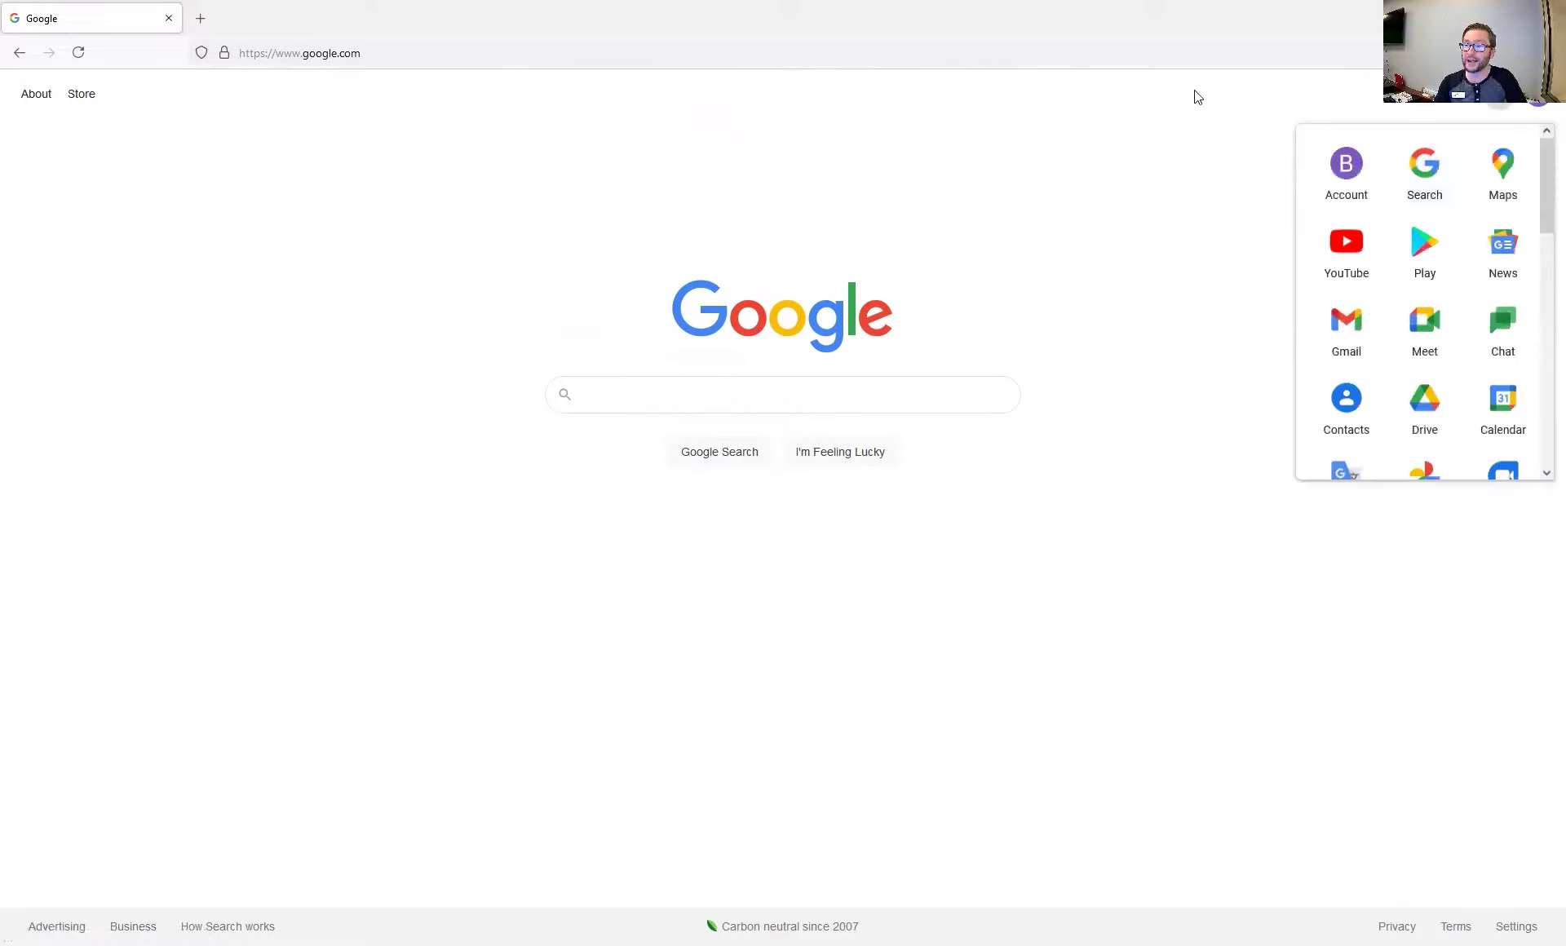
scroll(1424, 322, down, 2)
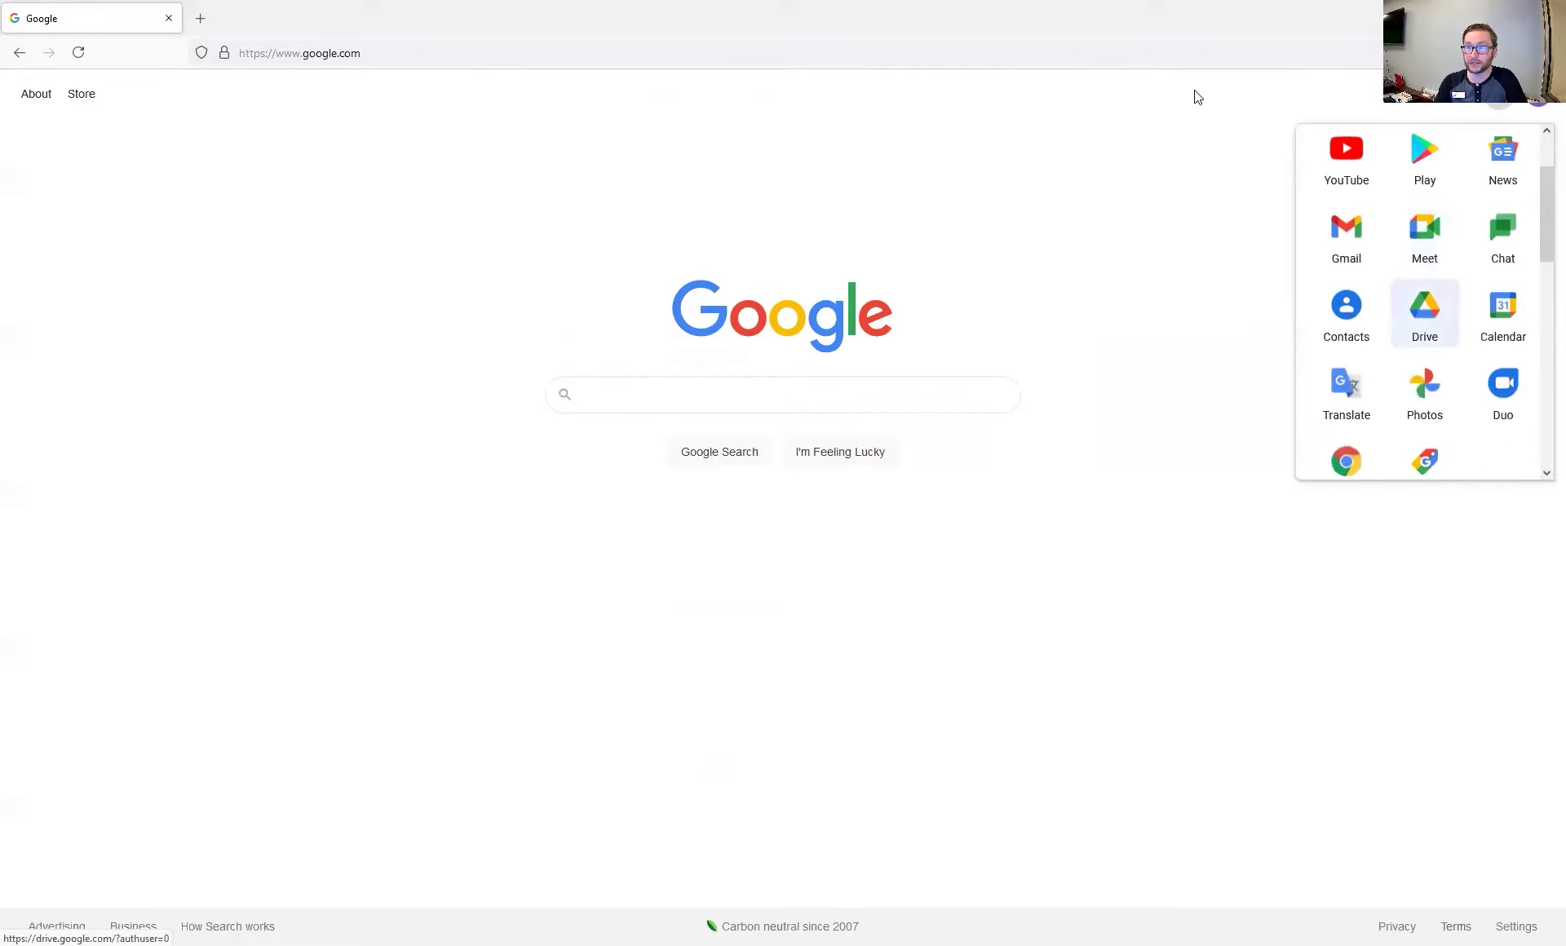
scroll(1425, 310, down, 2)
scroll(1425, 301, down, 2)
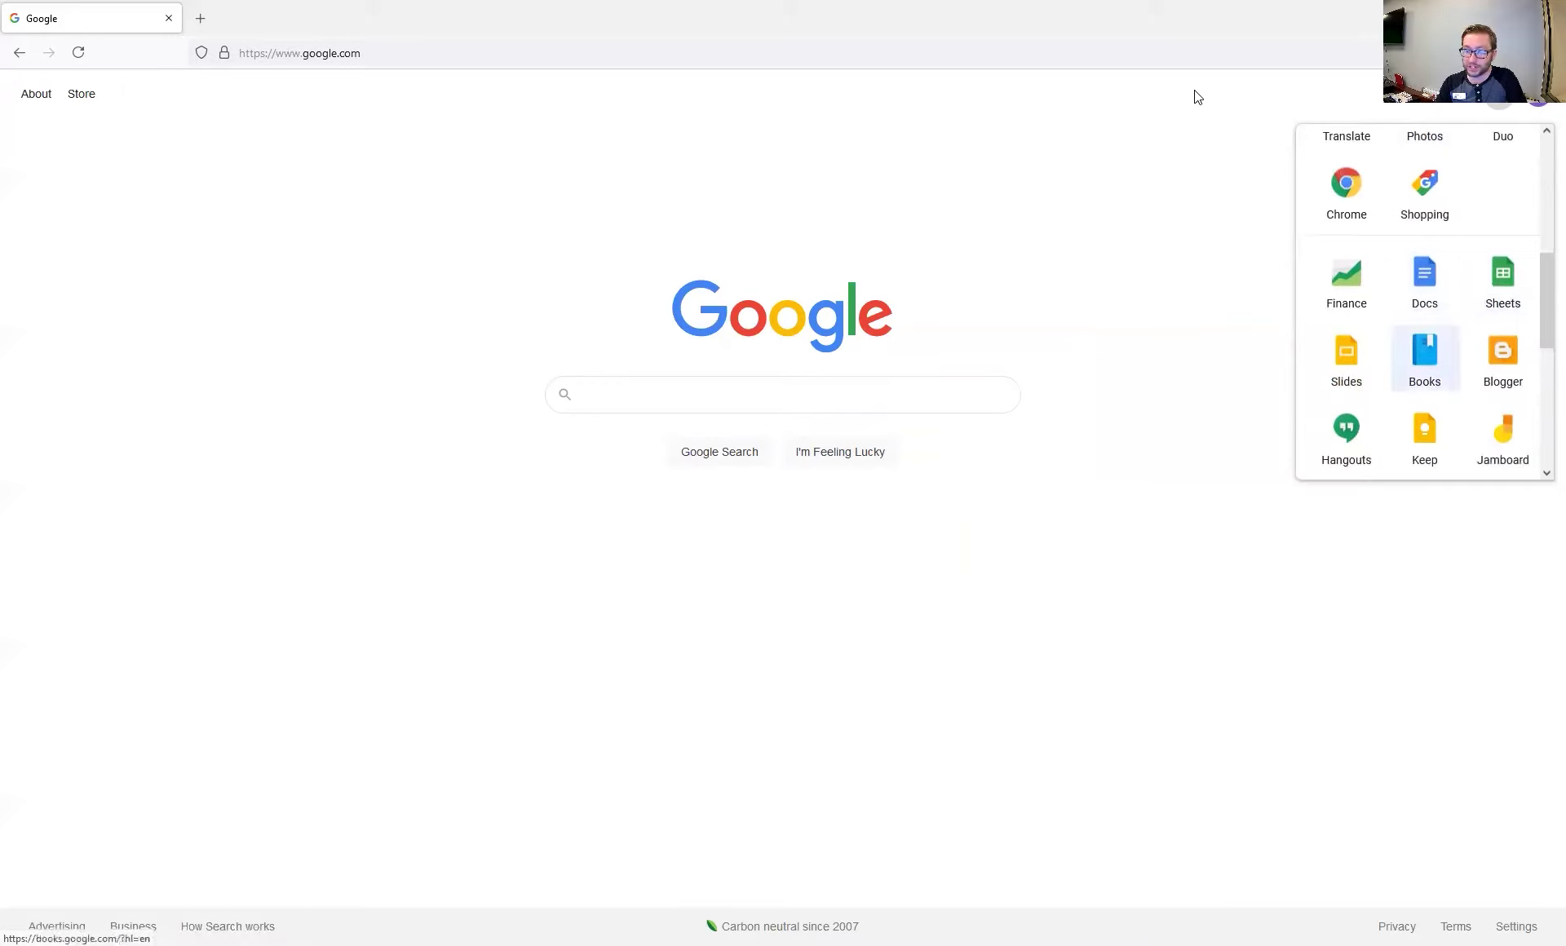
scroll(1425, 359, down, 5)
scroll(1424, 405, up, 10)
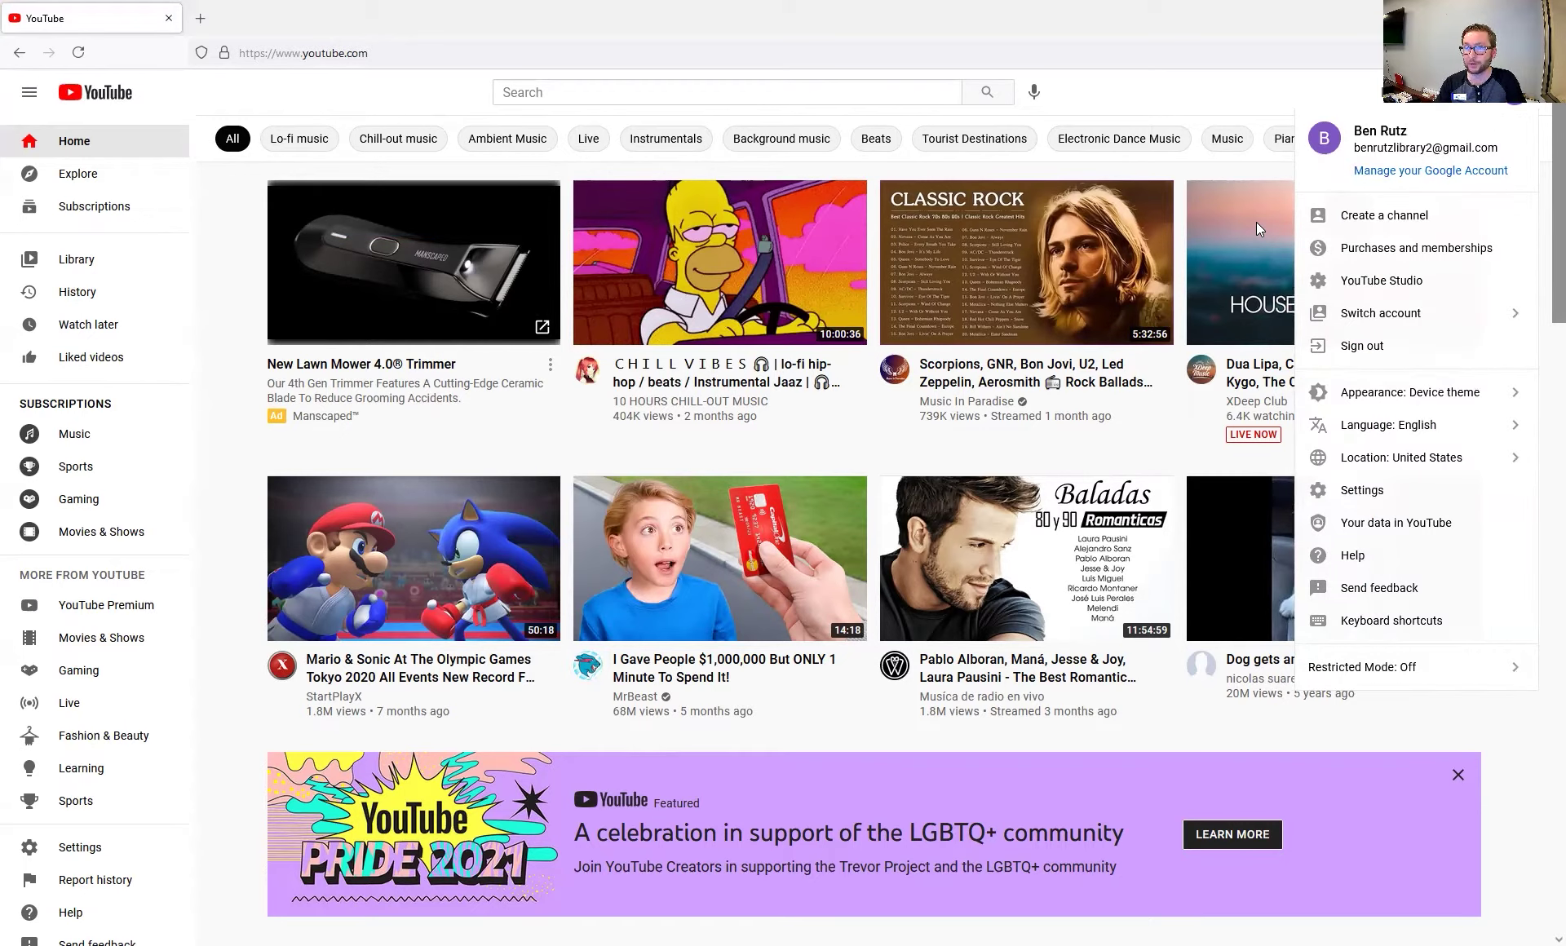
Create a new channel, replacing the default name with 'Library Test Channel'
key(Down)
key(Return)
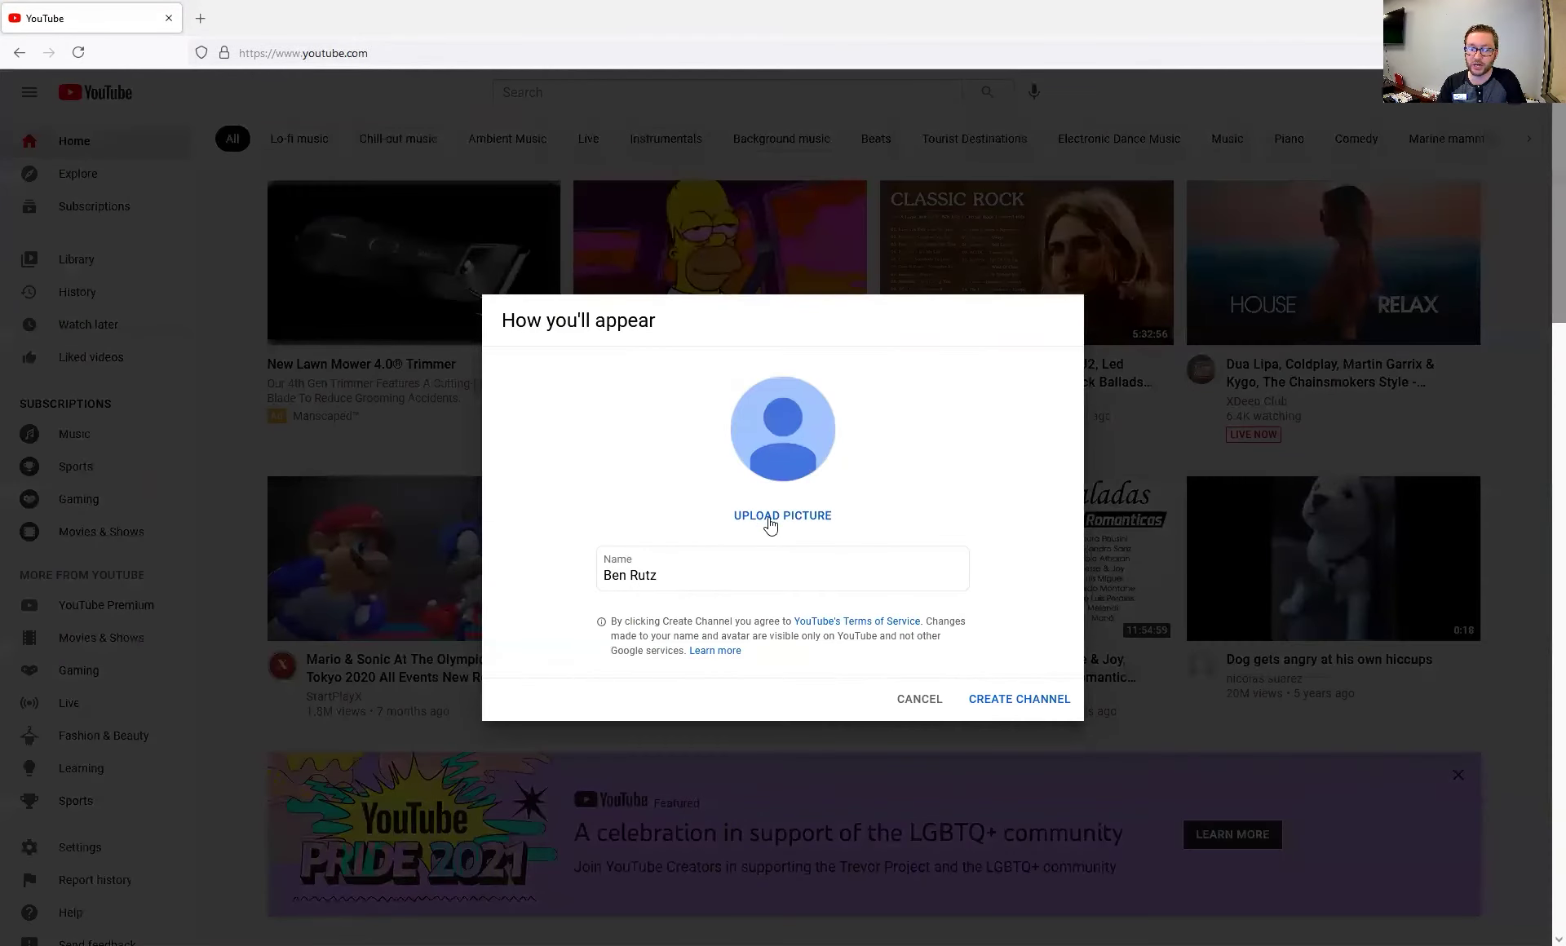
drag(721, 572, 604, 571)
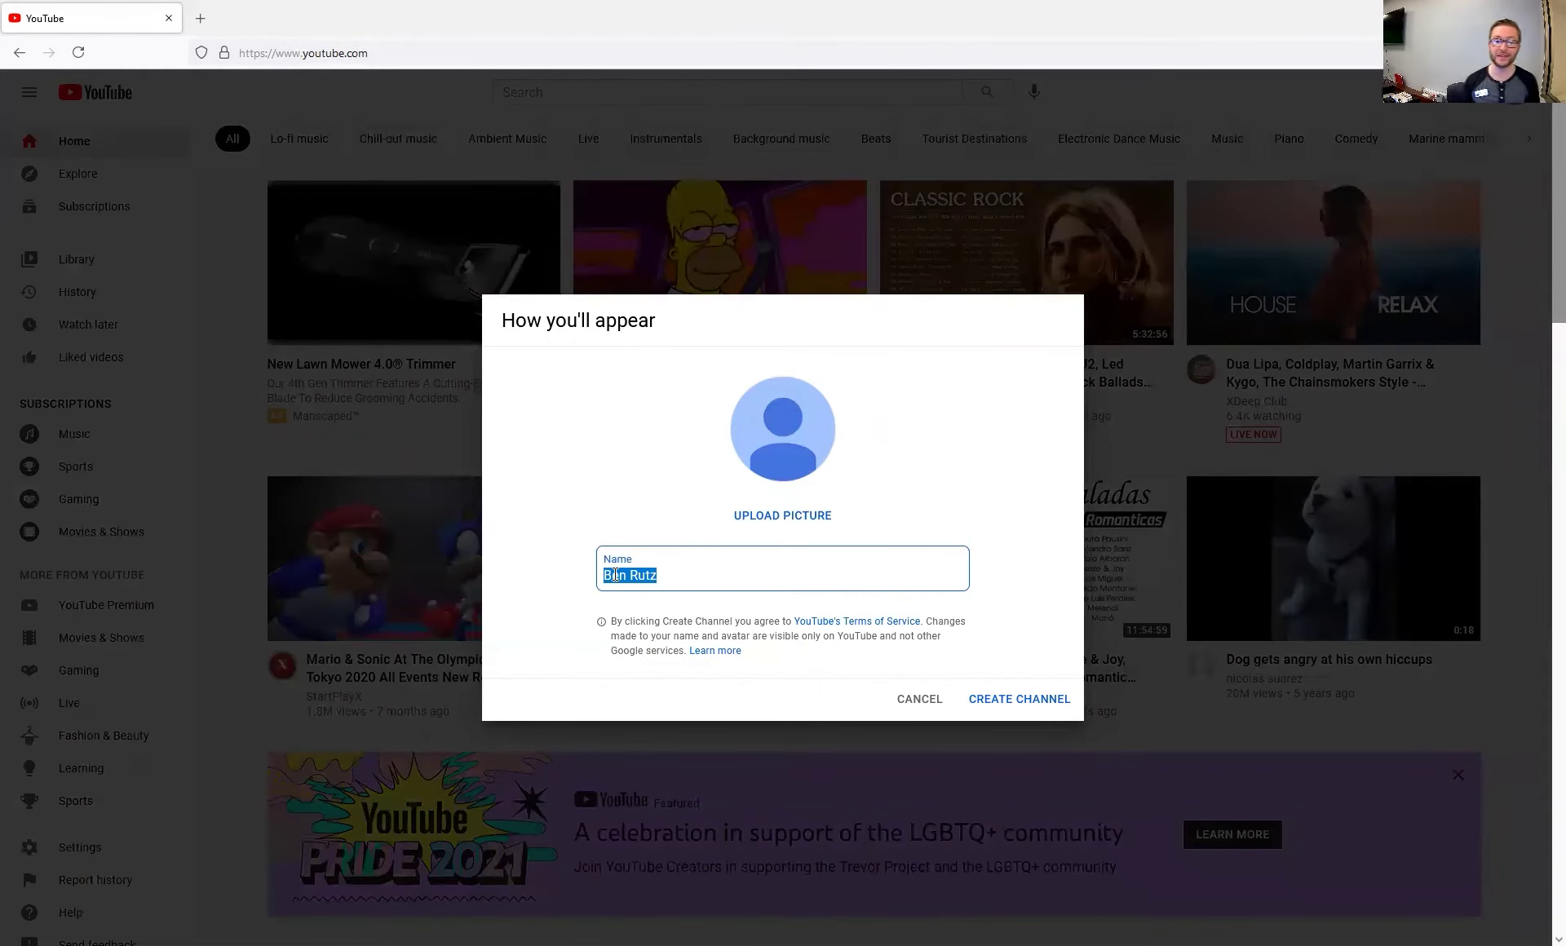
text(L)
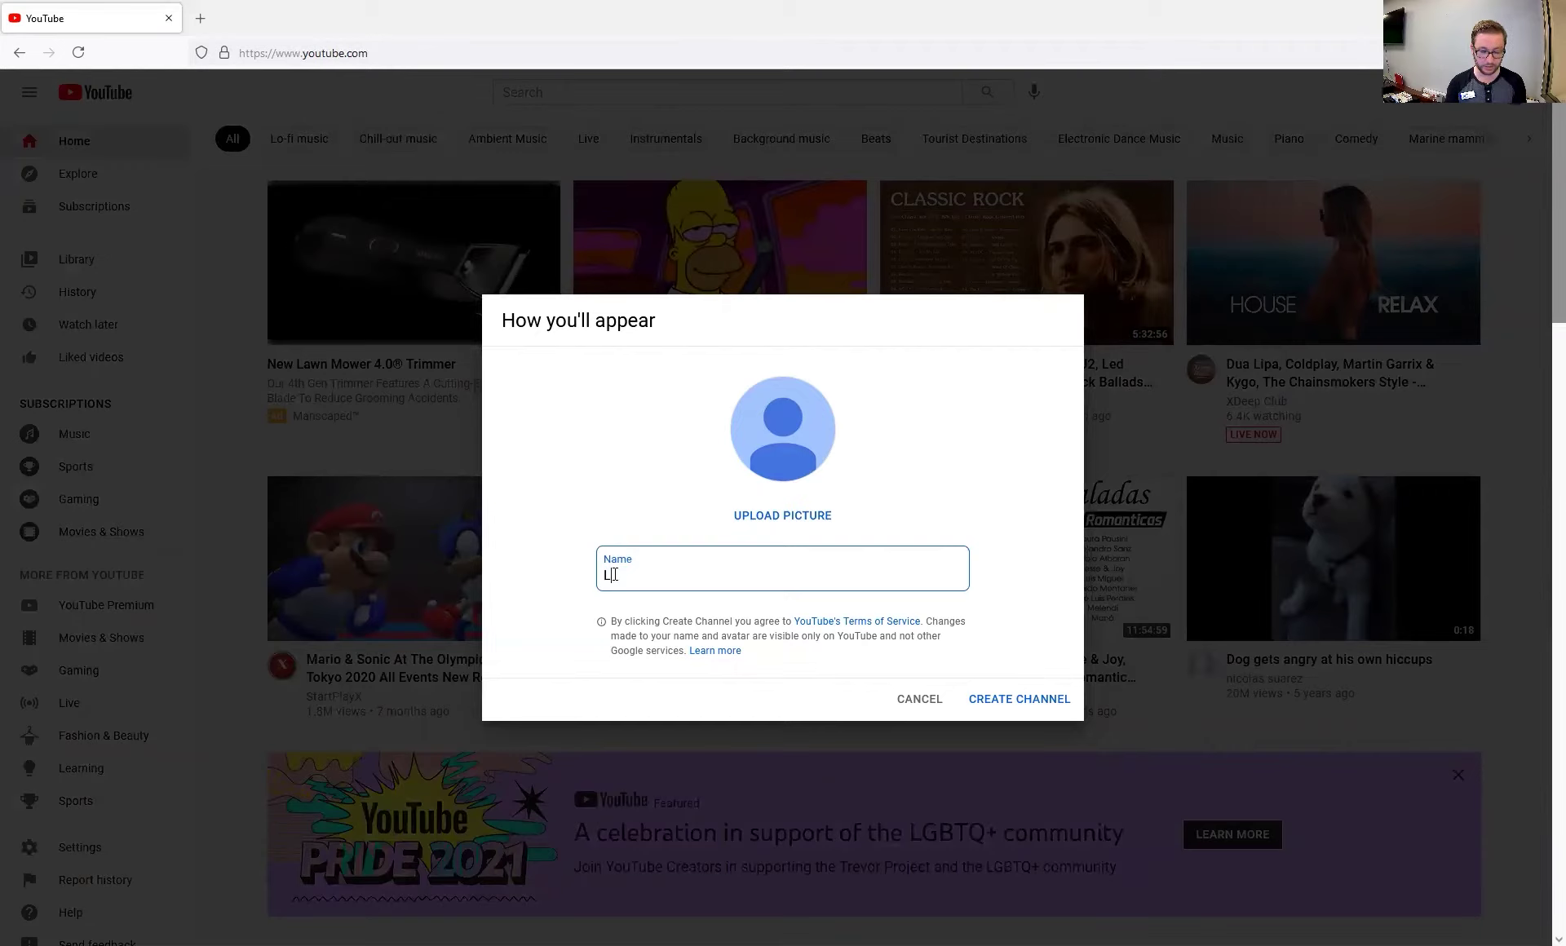
text(ibrary Test Channel)
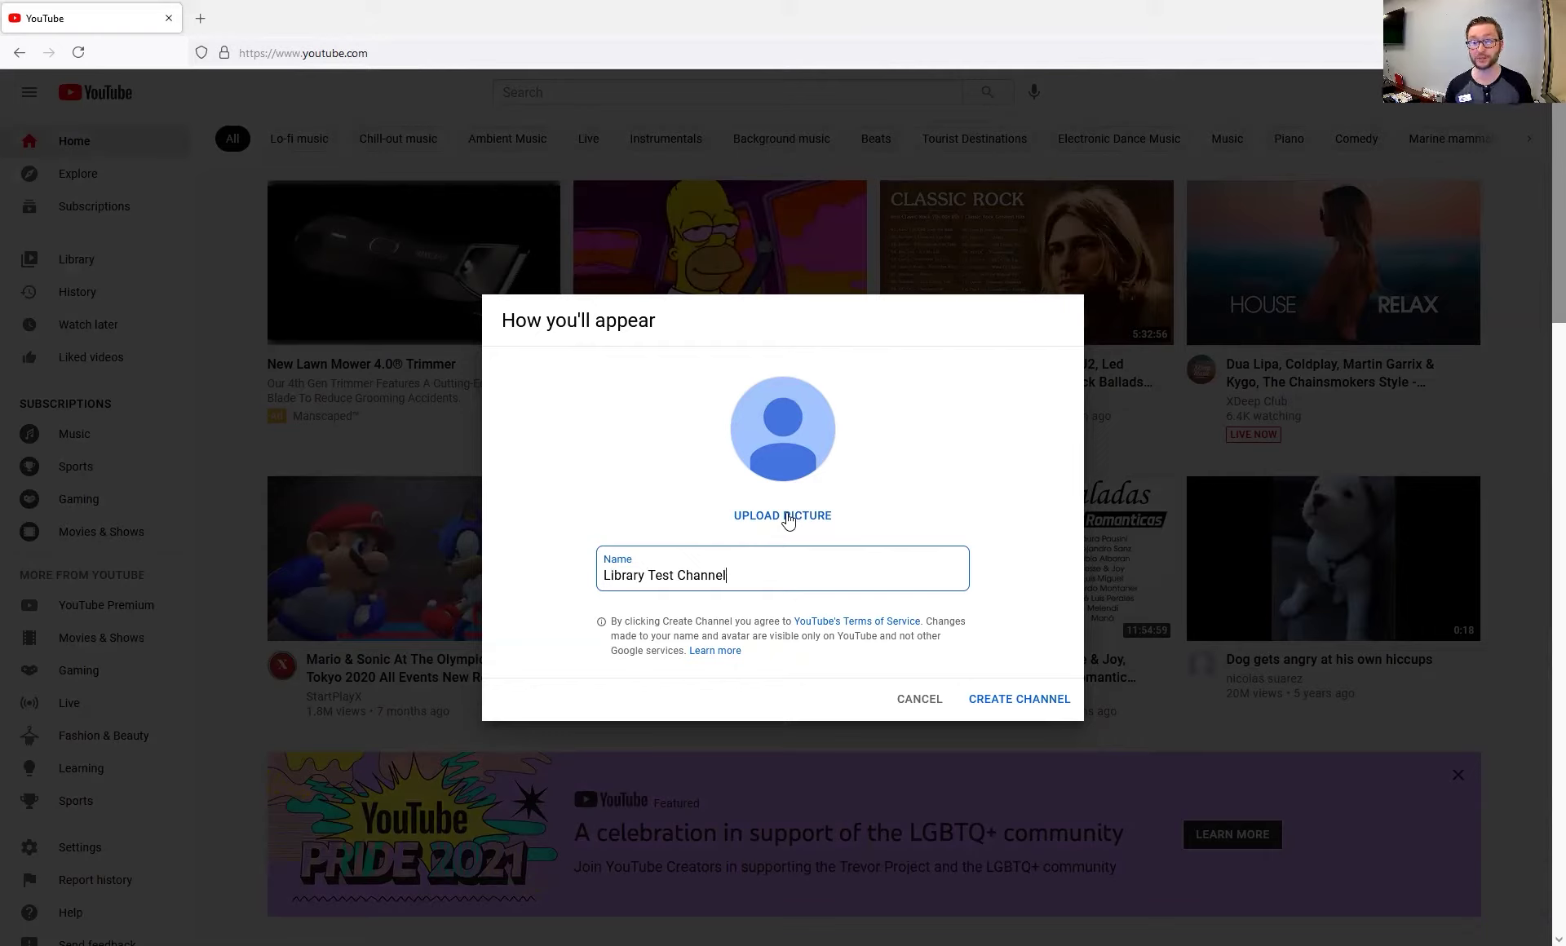
click(1002, 702)
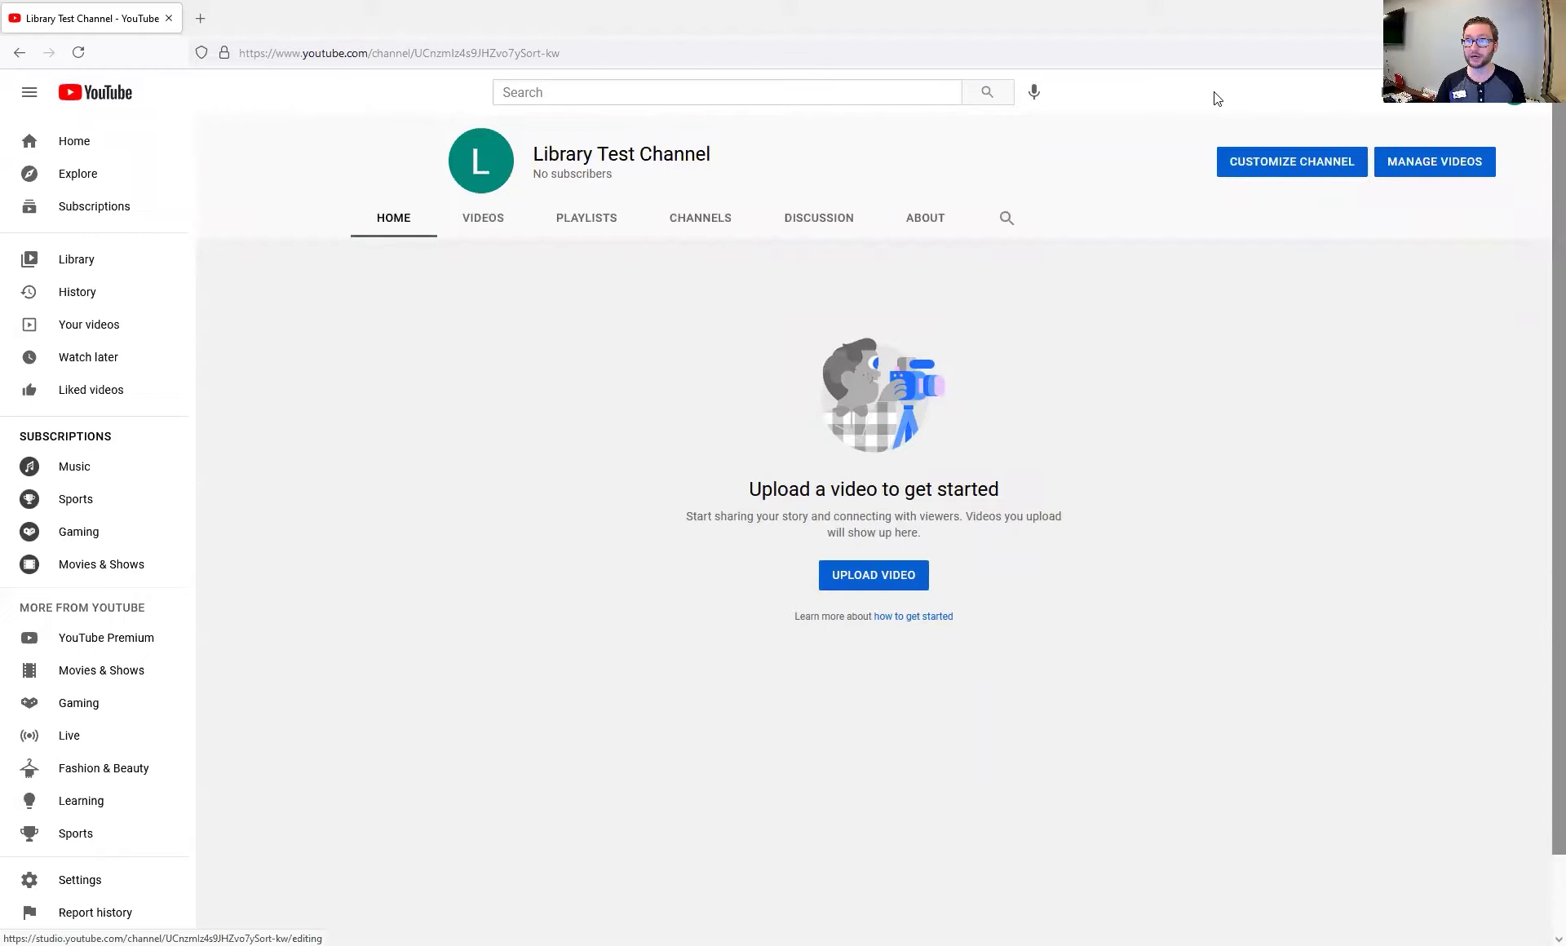
Open channel customization in Studio, dismiss the welcome tips, and go to Basic info
click(1223, 161)
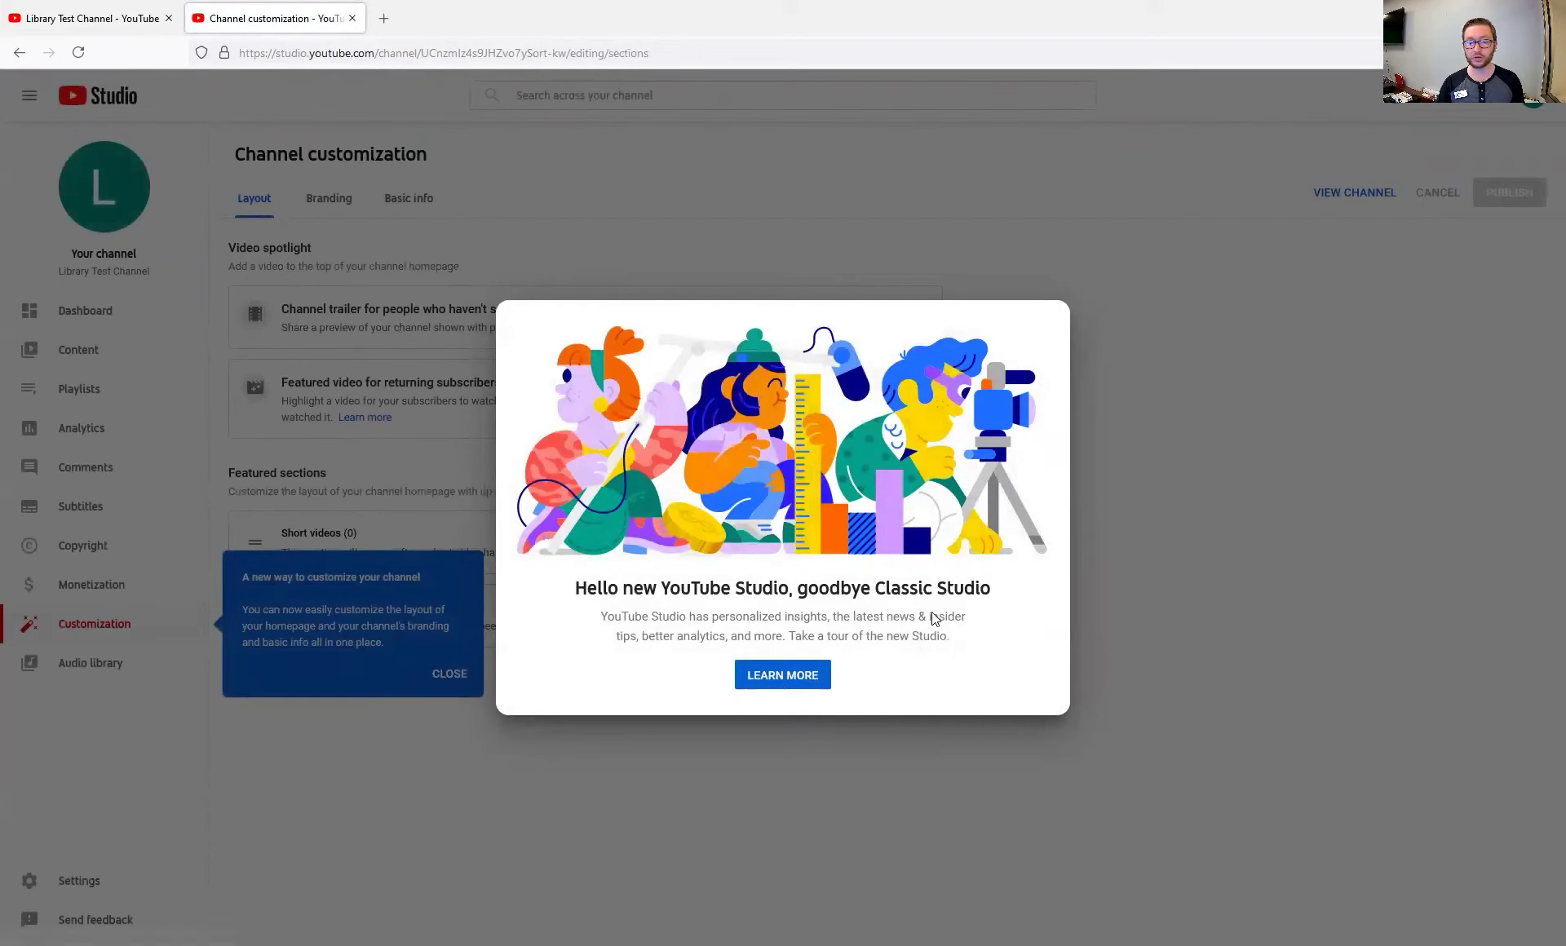
click(1194, 526)
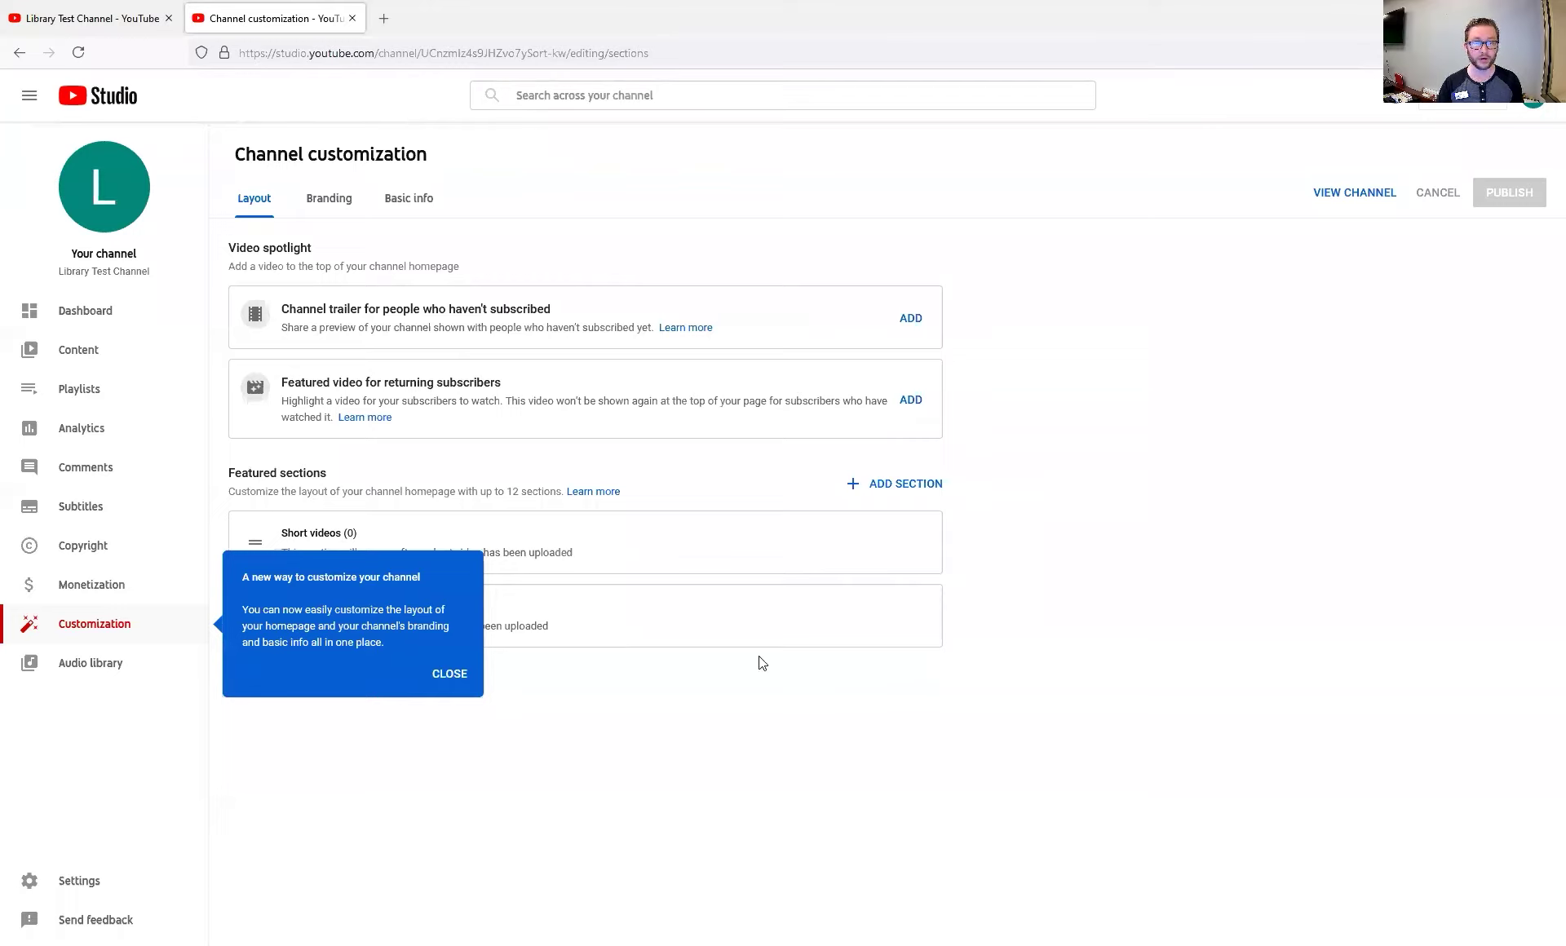
click(441, 675)
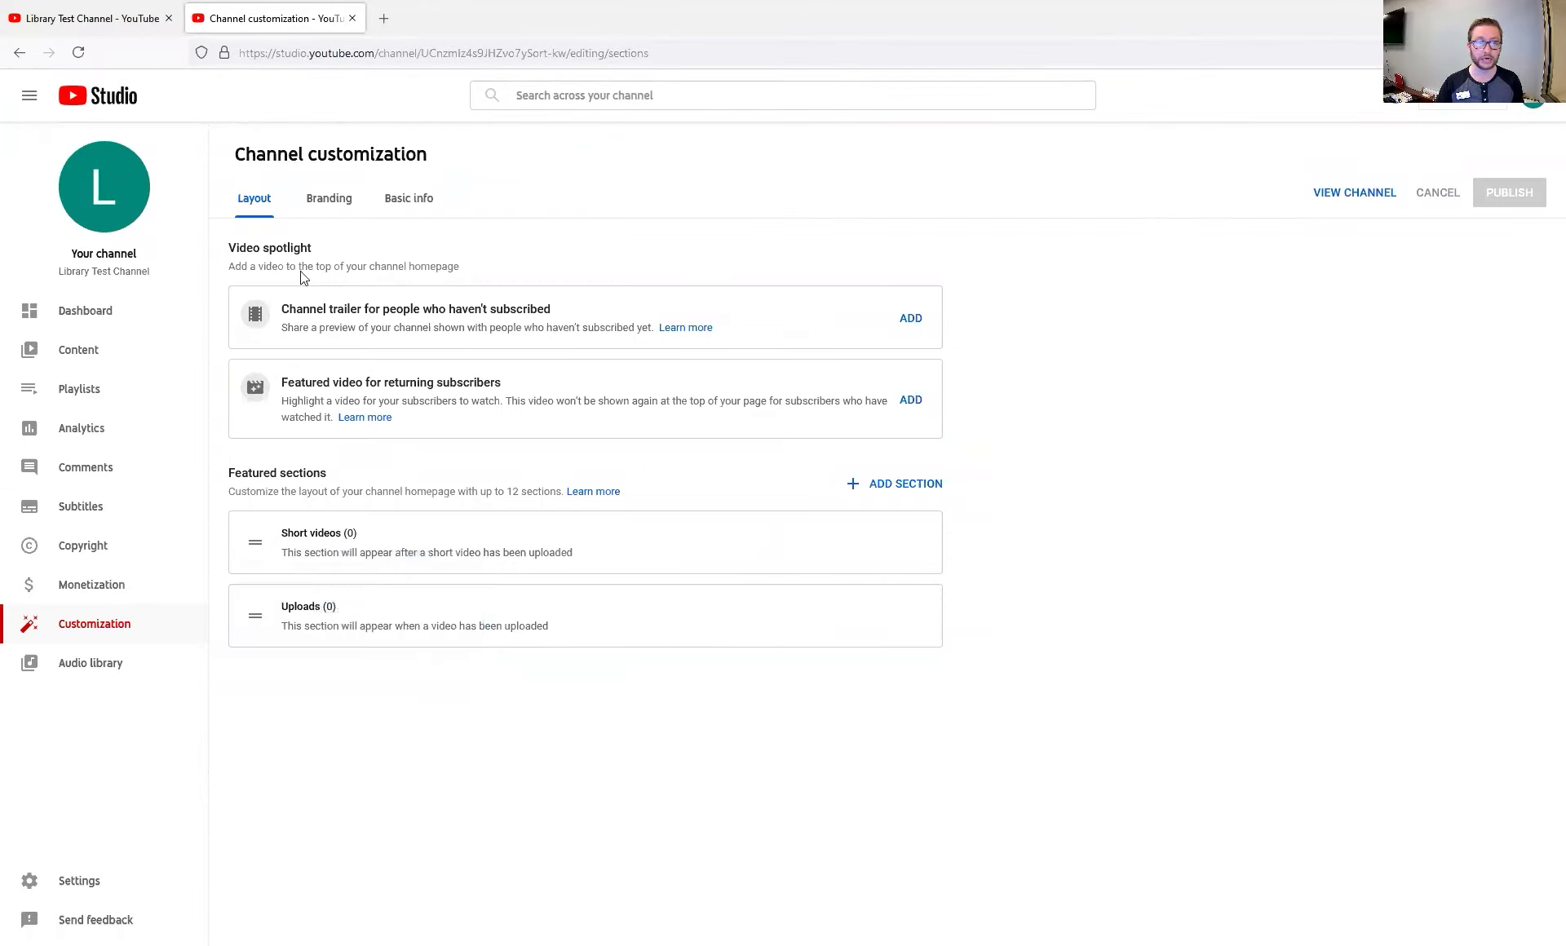
click(334, 202)
click(406, 204)
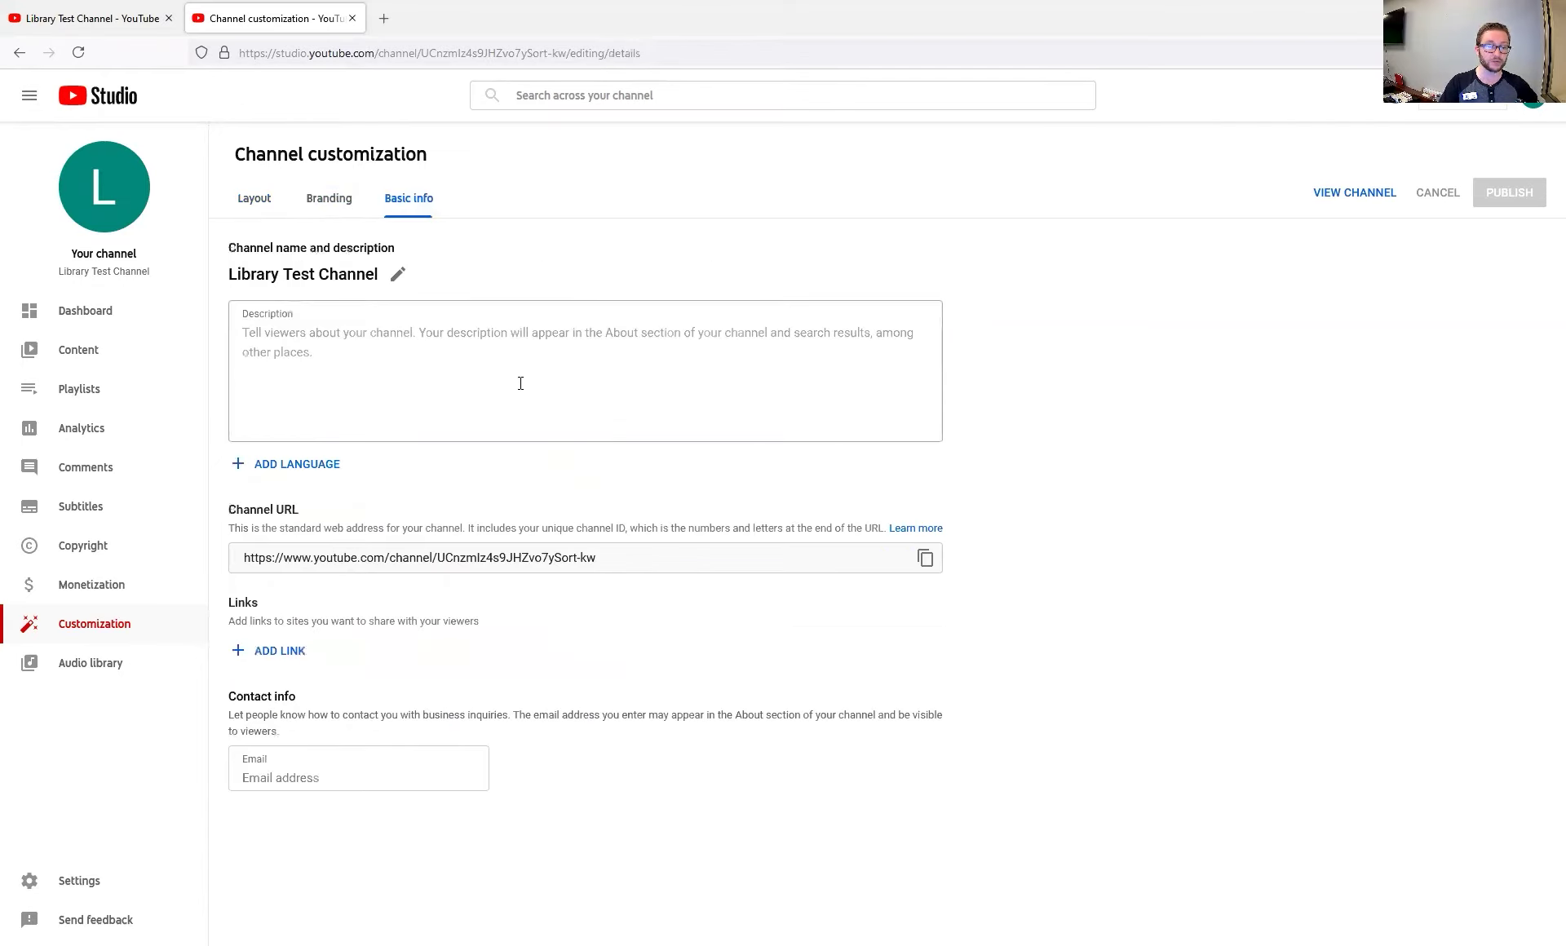
Write the gardening-tips description promising new videos every Thursday
click(426, 362)
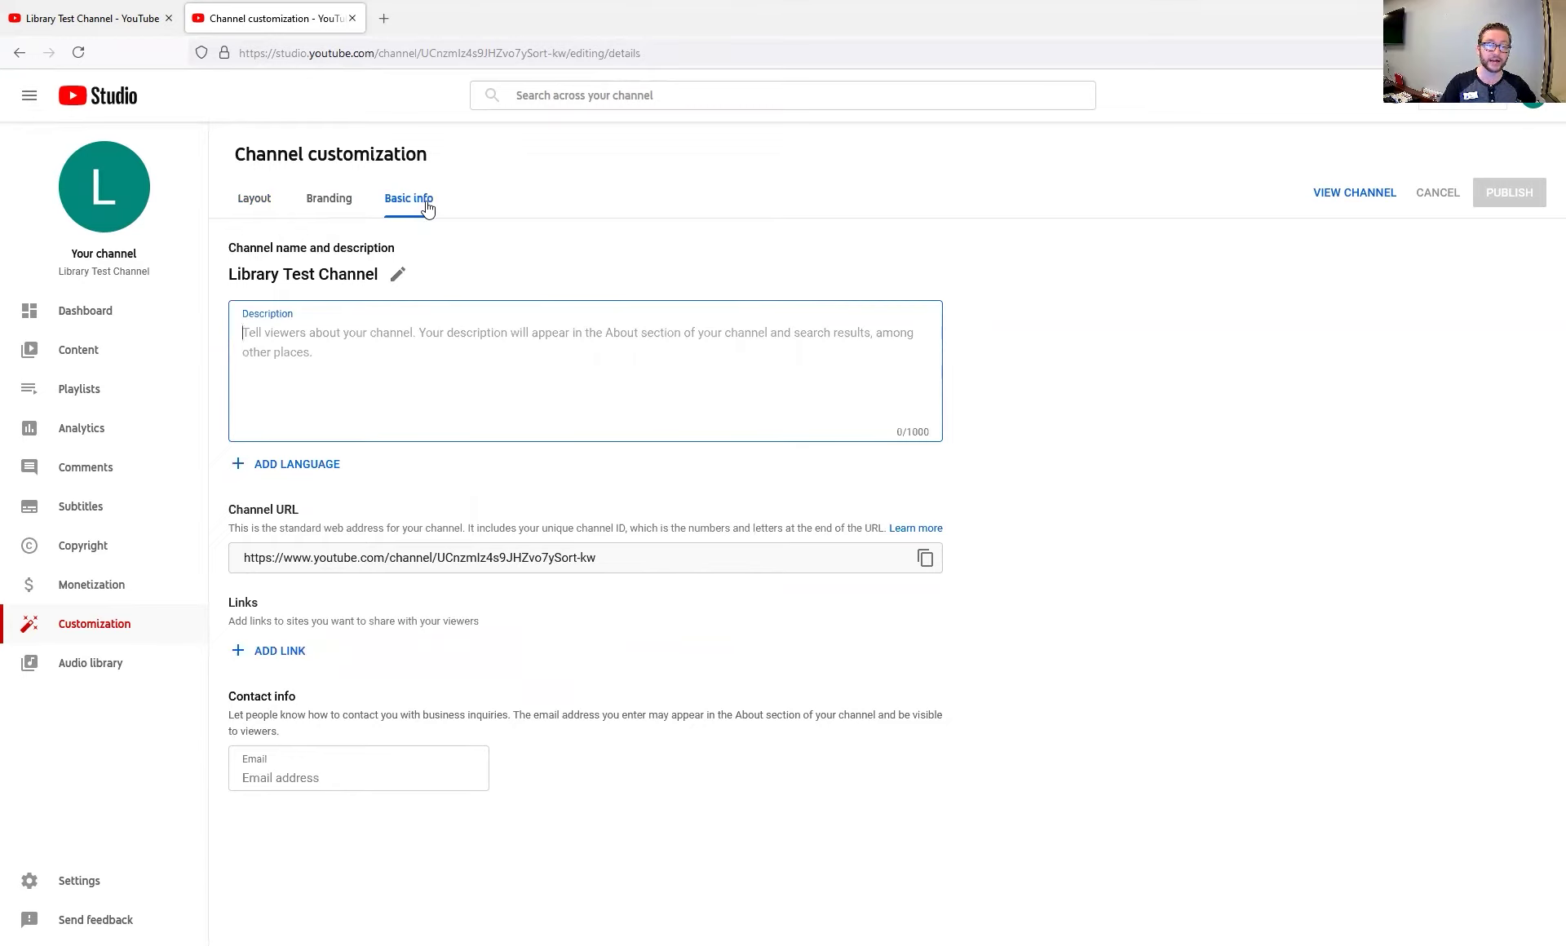
click(388, 285)
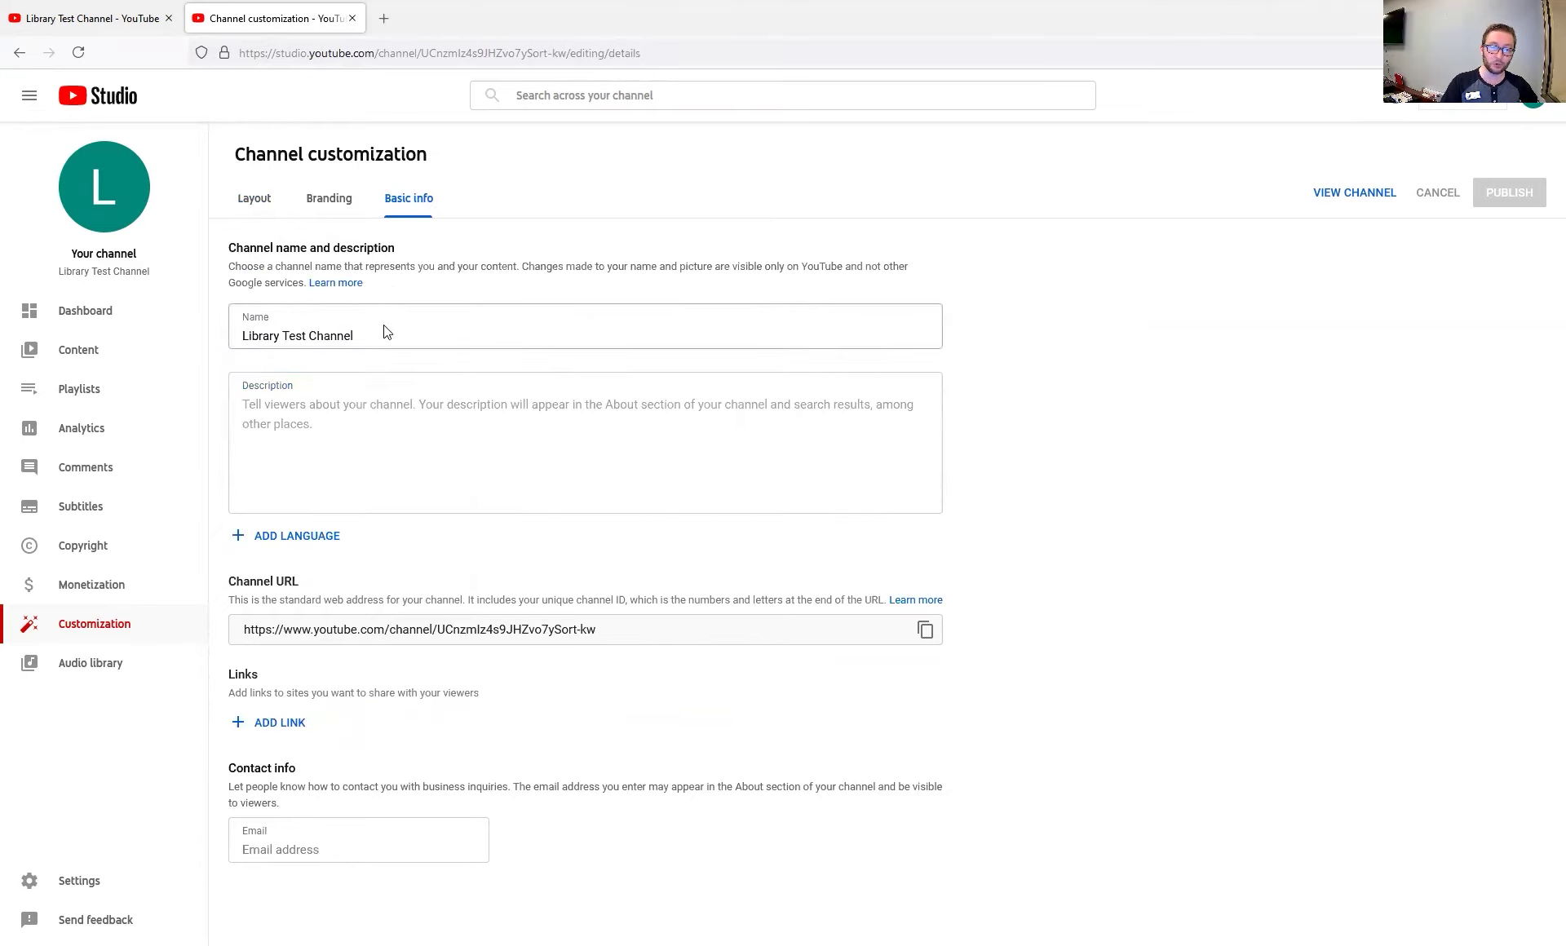
click(530, 410)
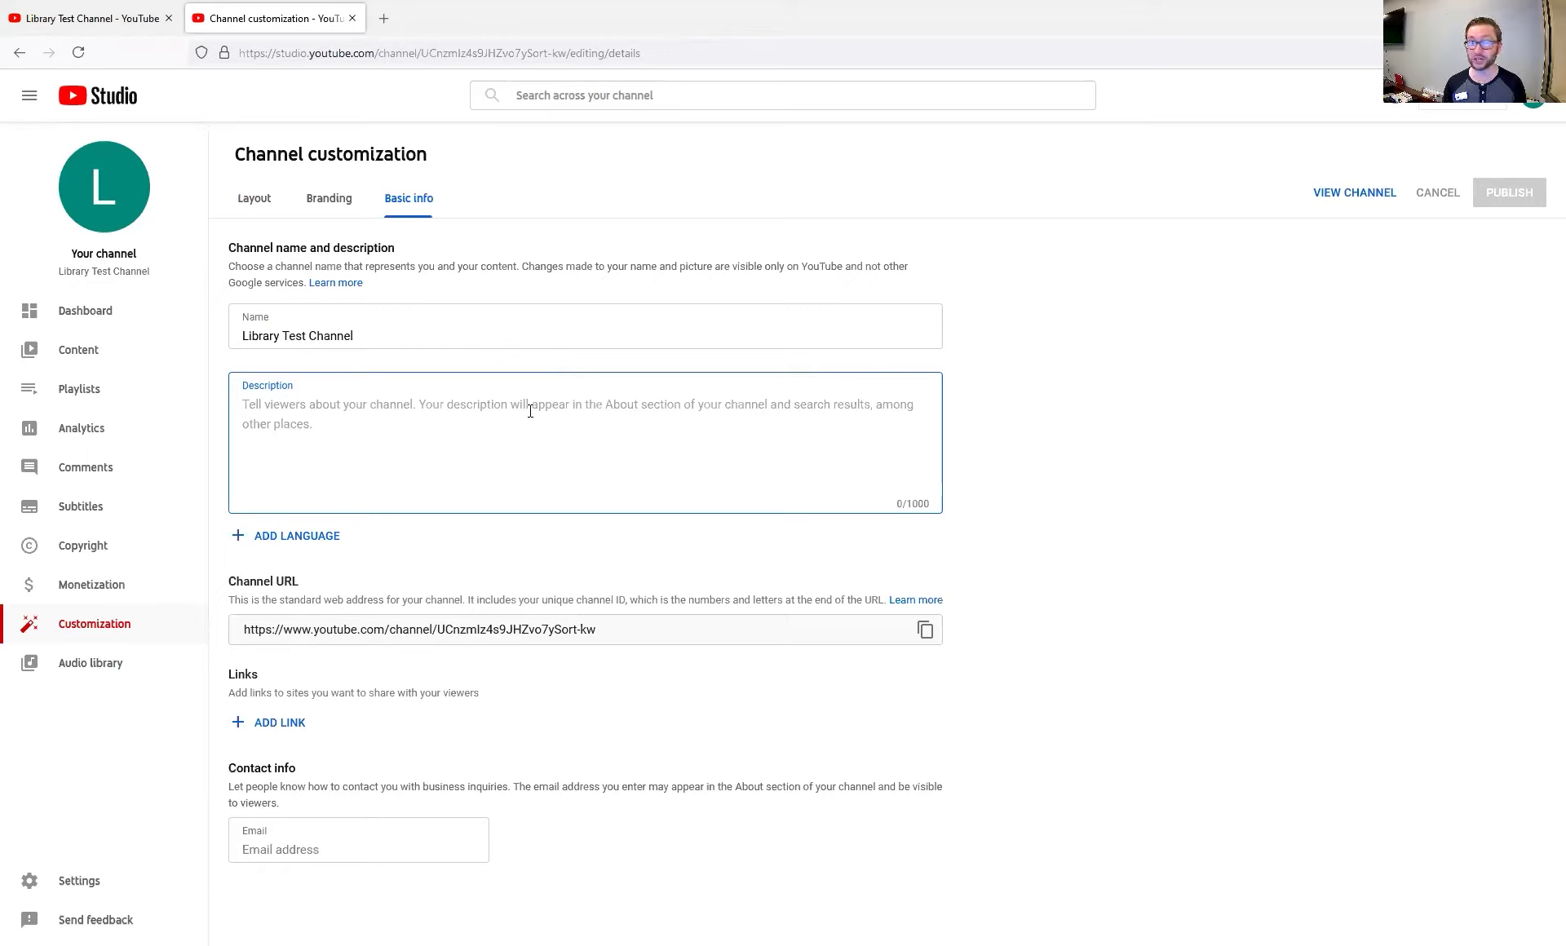
text(Hey e)
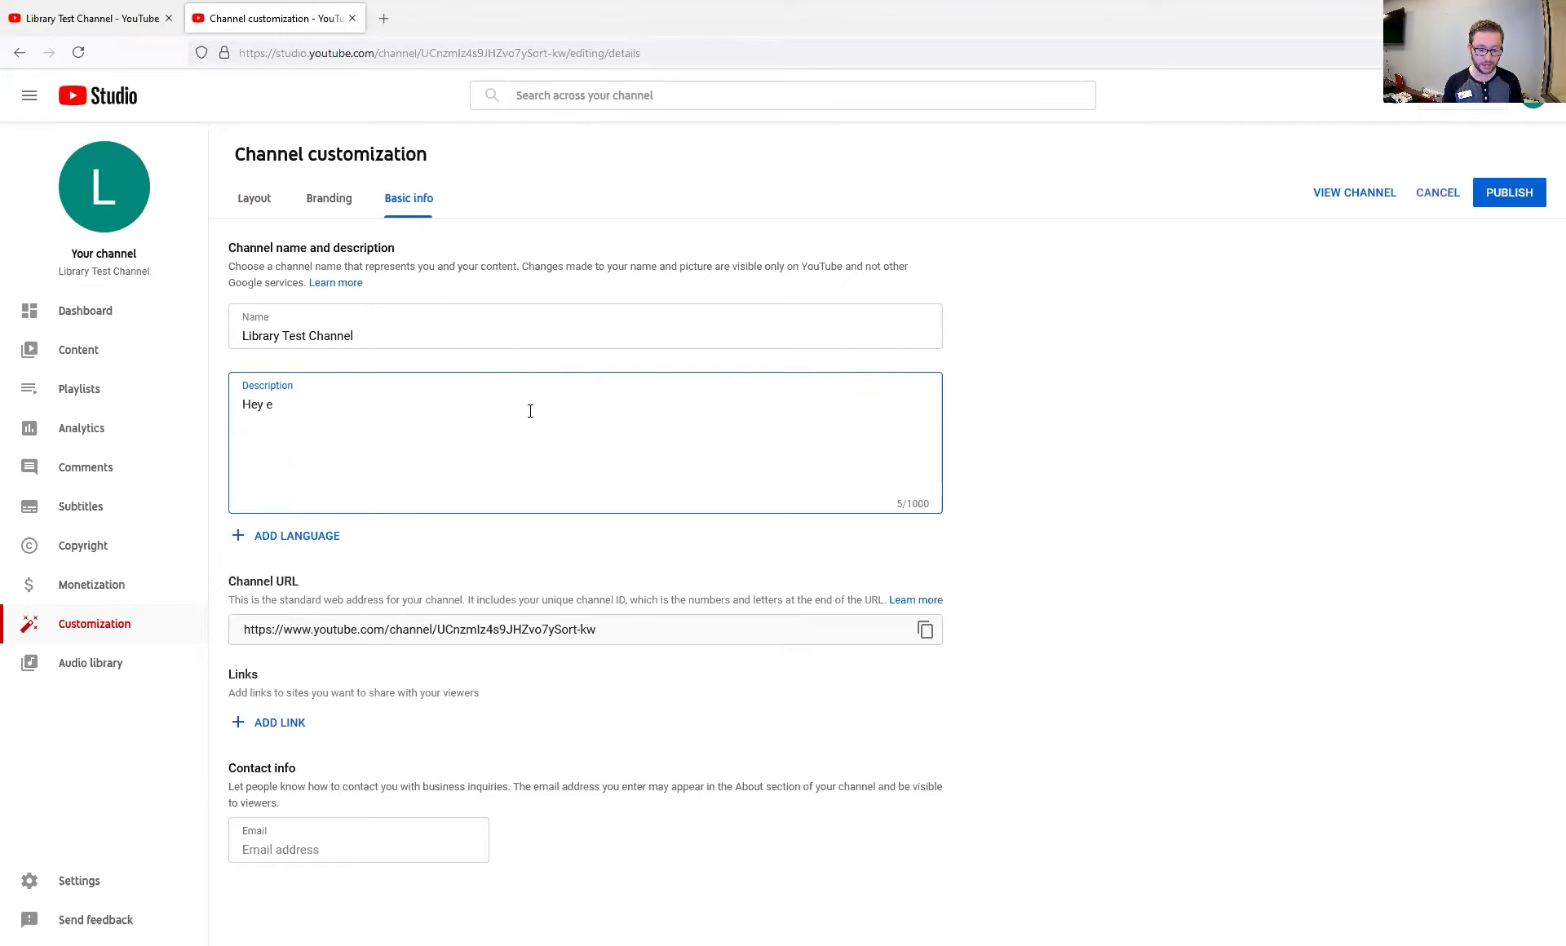
text(veryone! I sure)
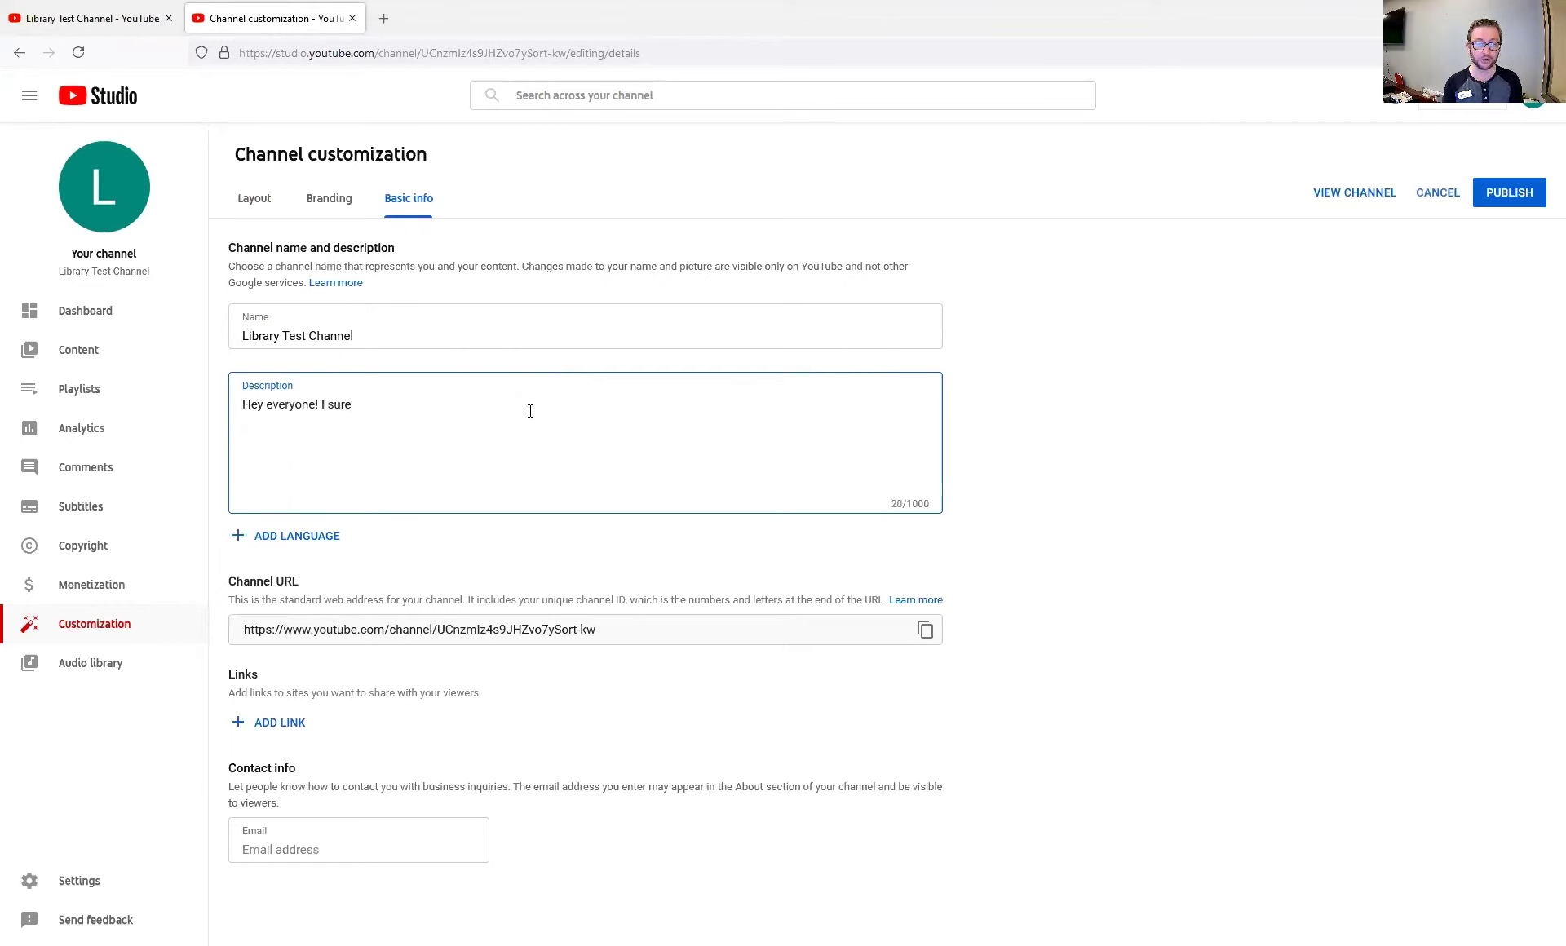
text( do love ga)
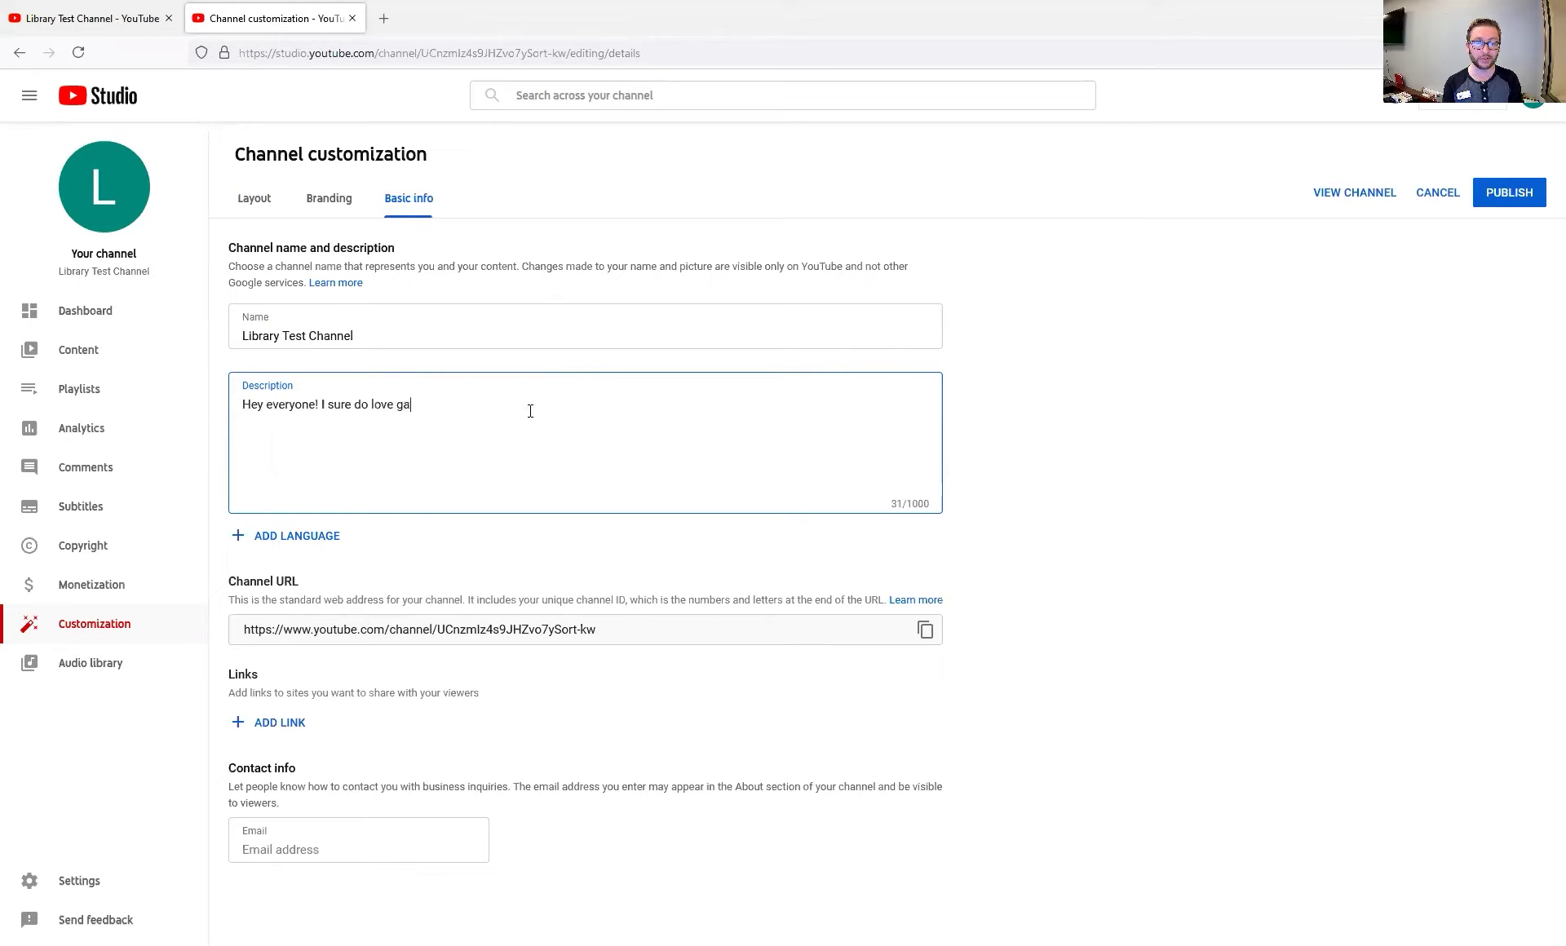
text(rdening! Chec)
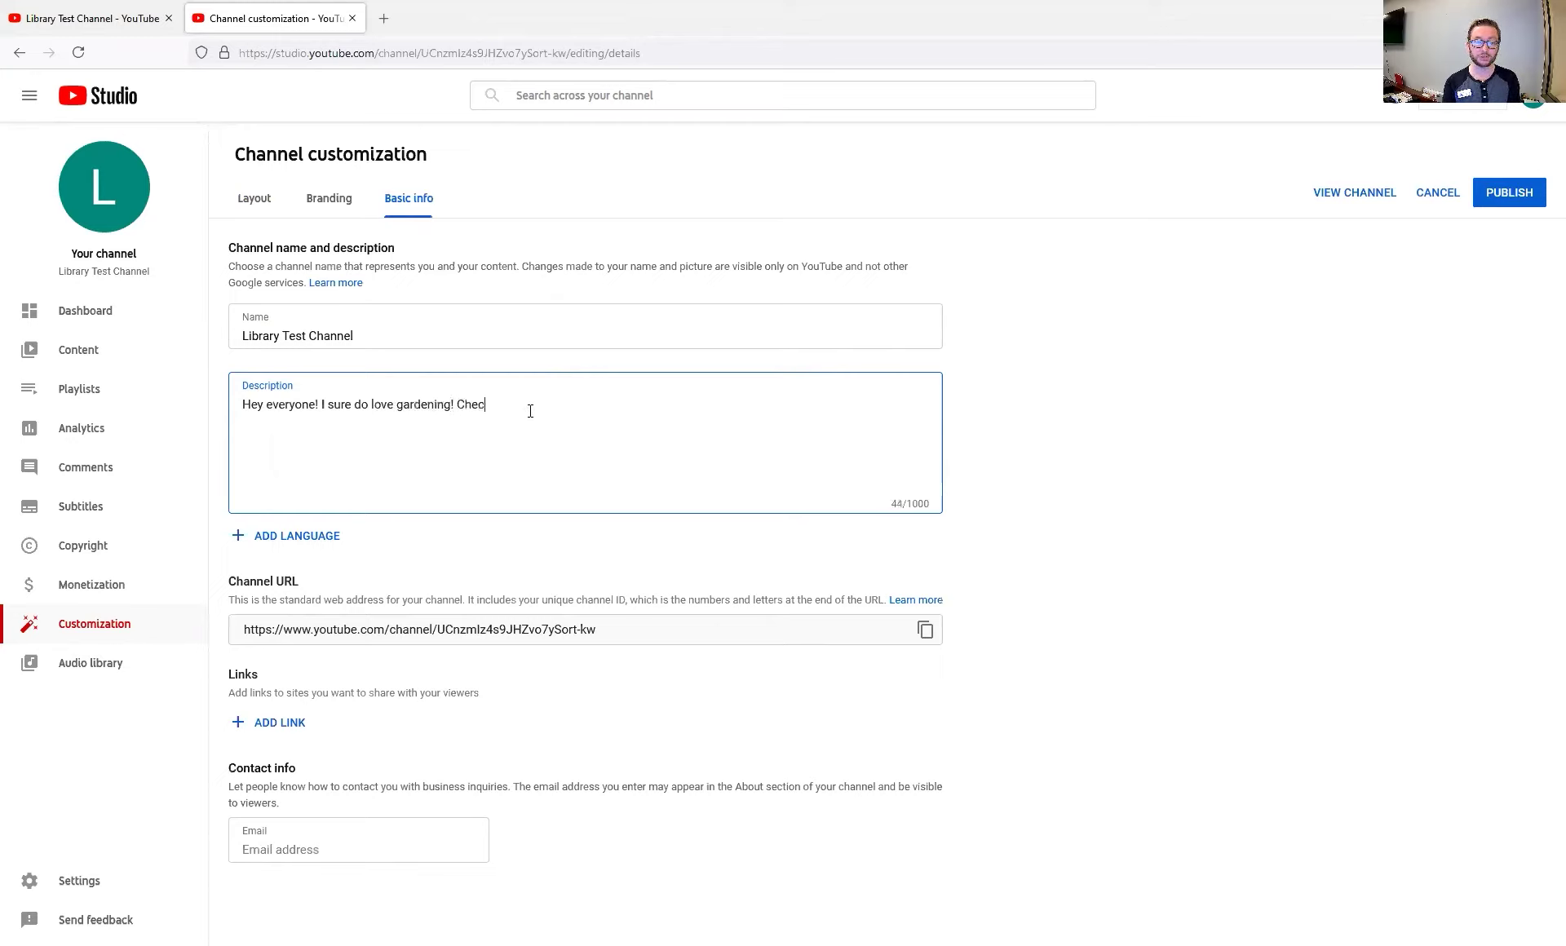
text(k out my vi)
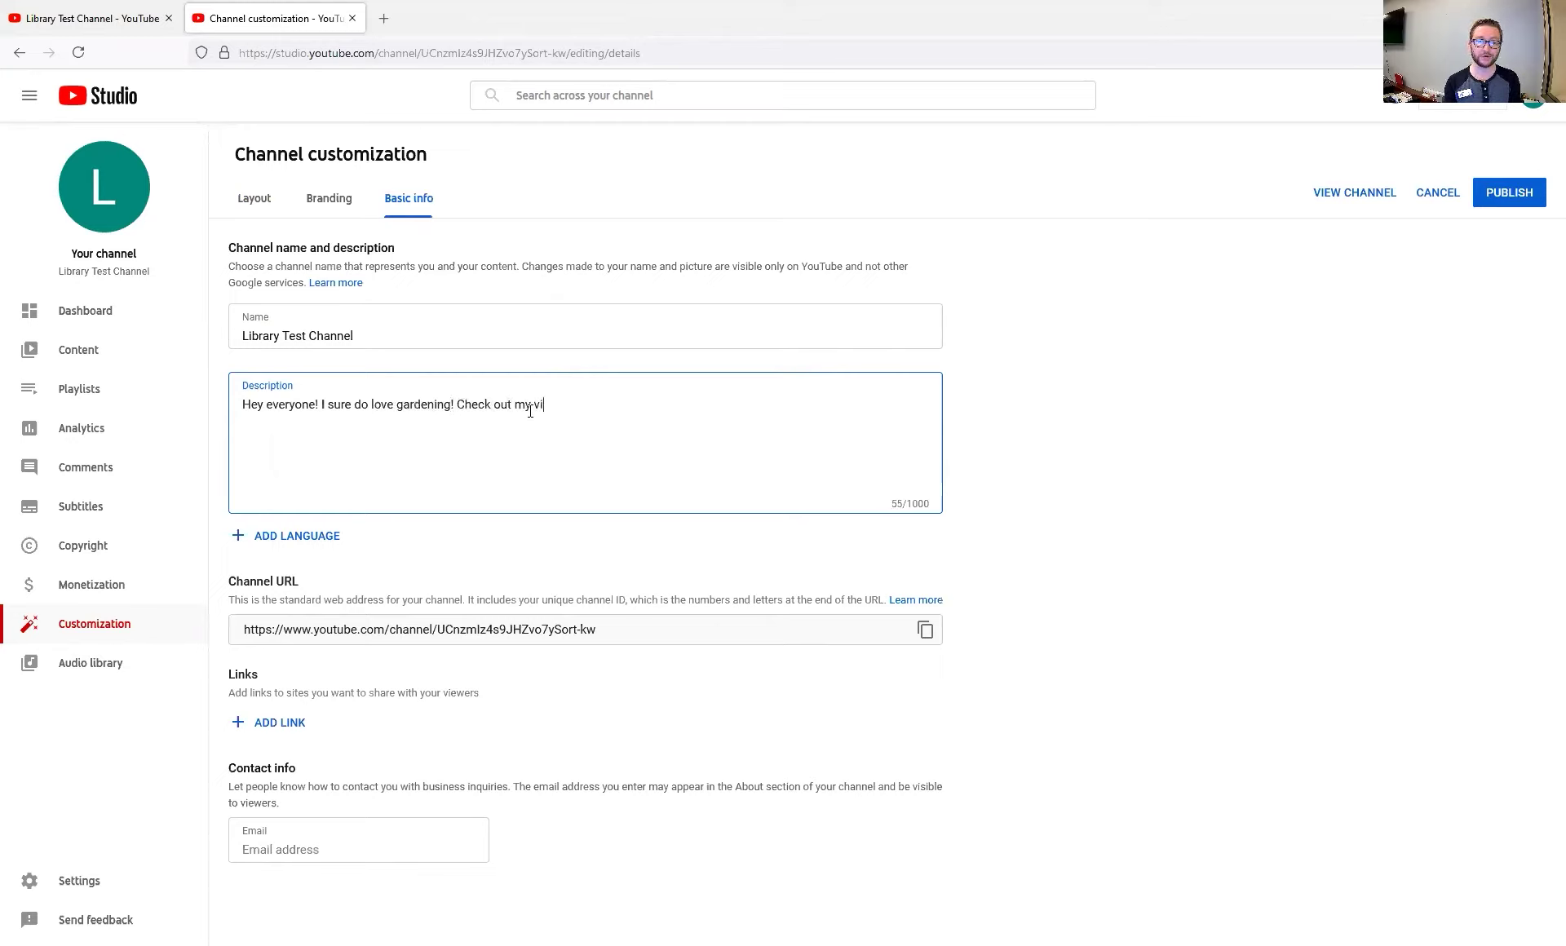
text(deos to learn )
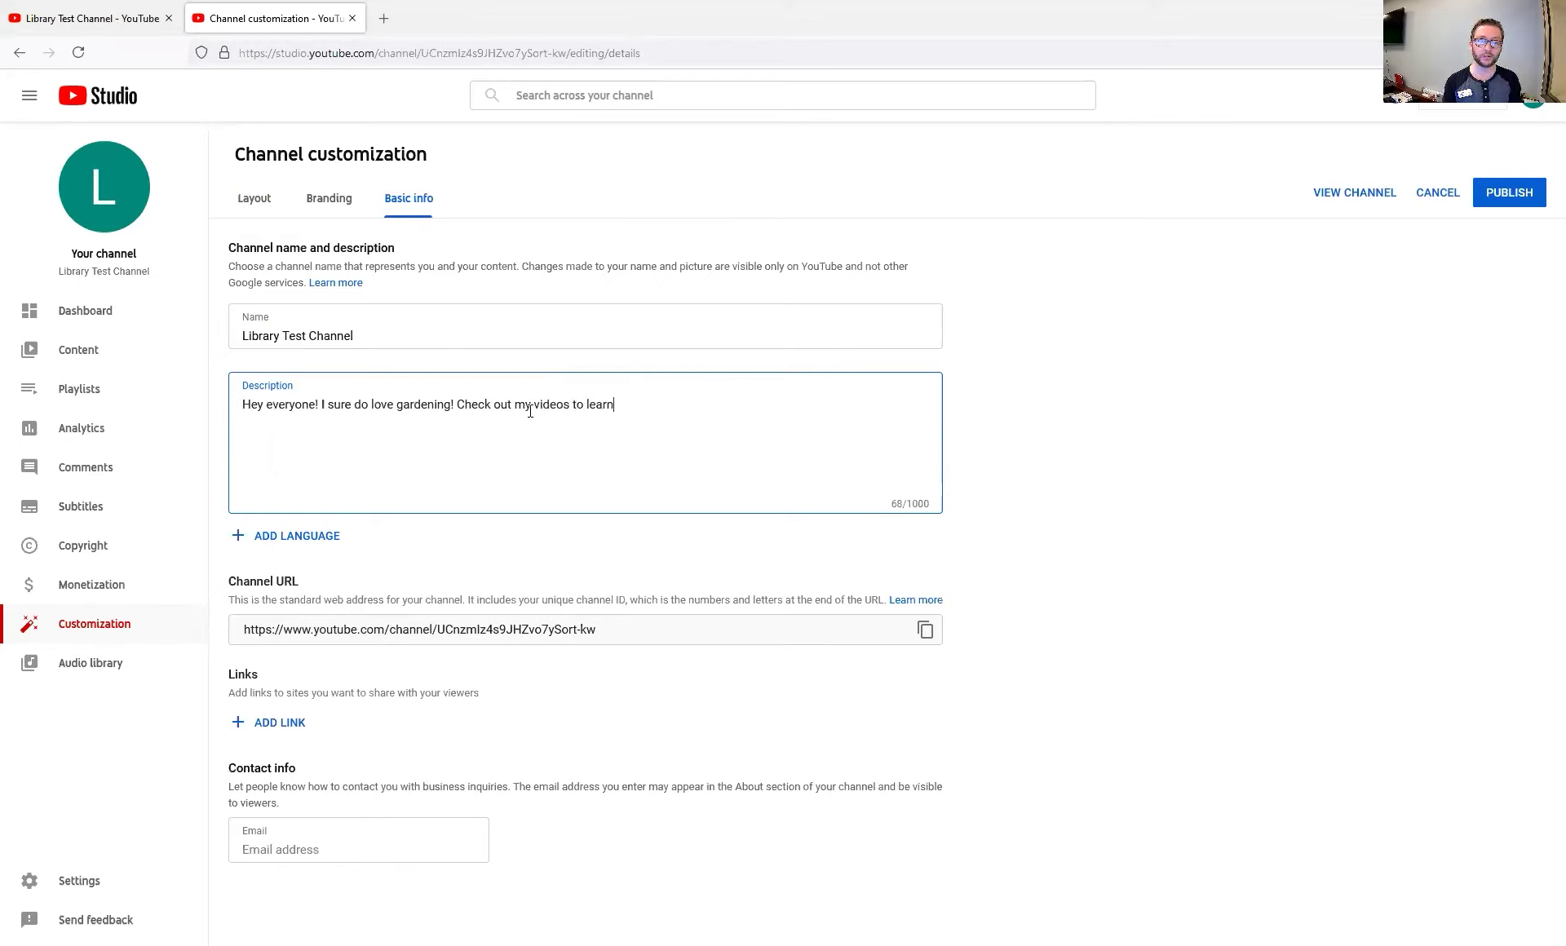
text(some garde)
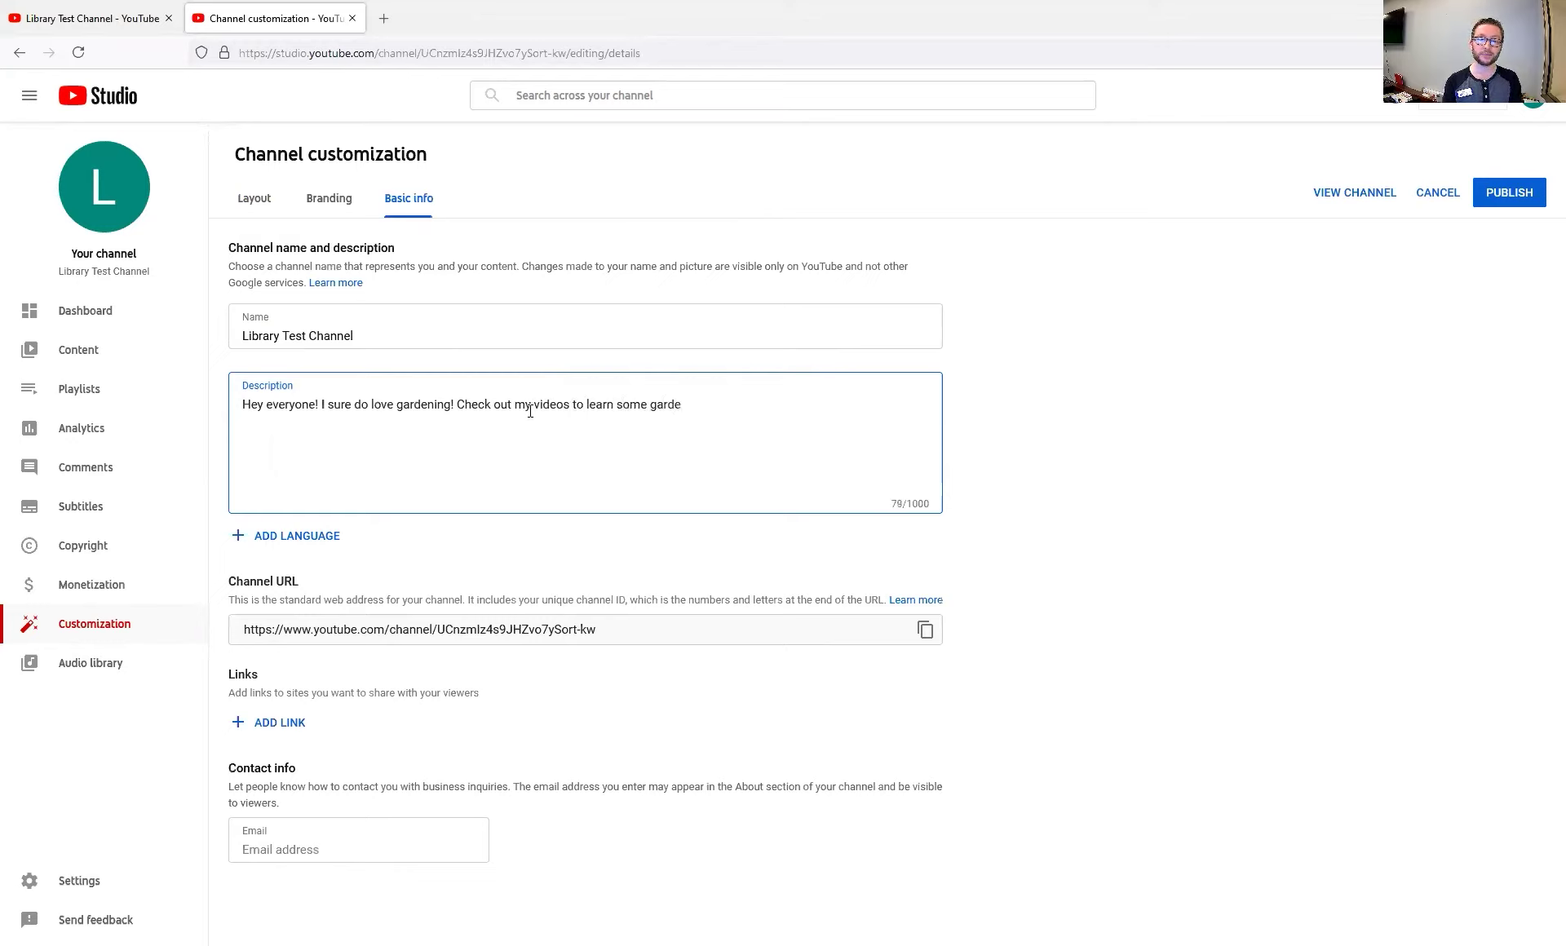
text(ning tips,)
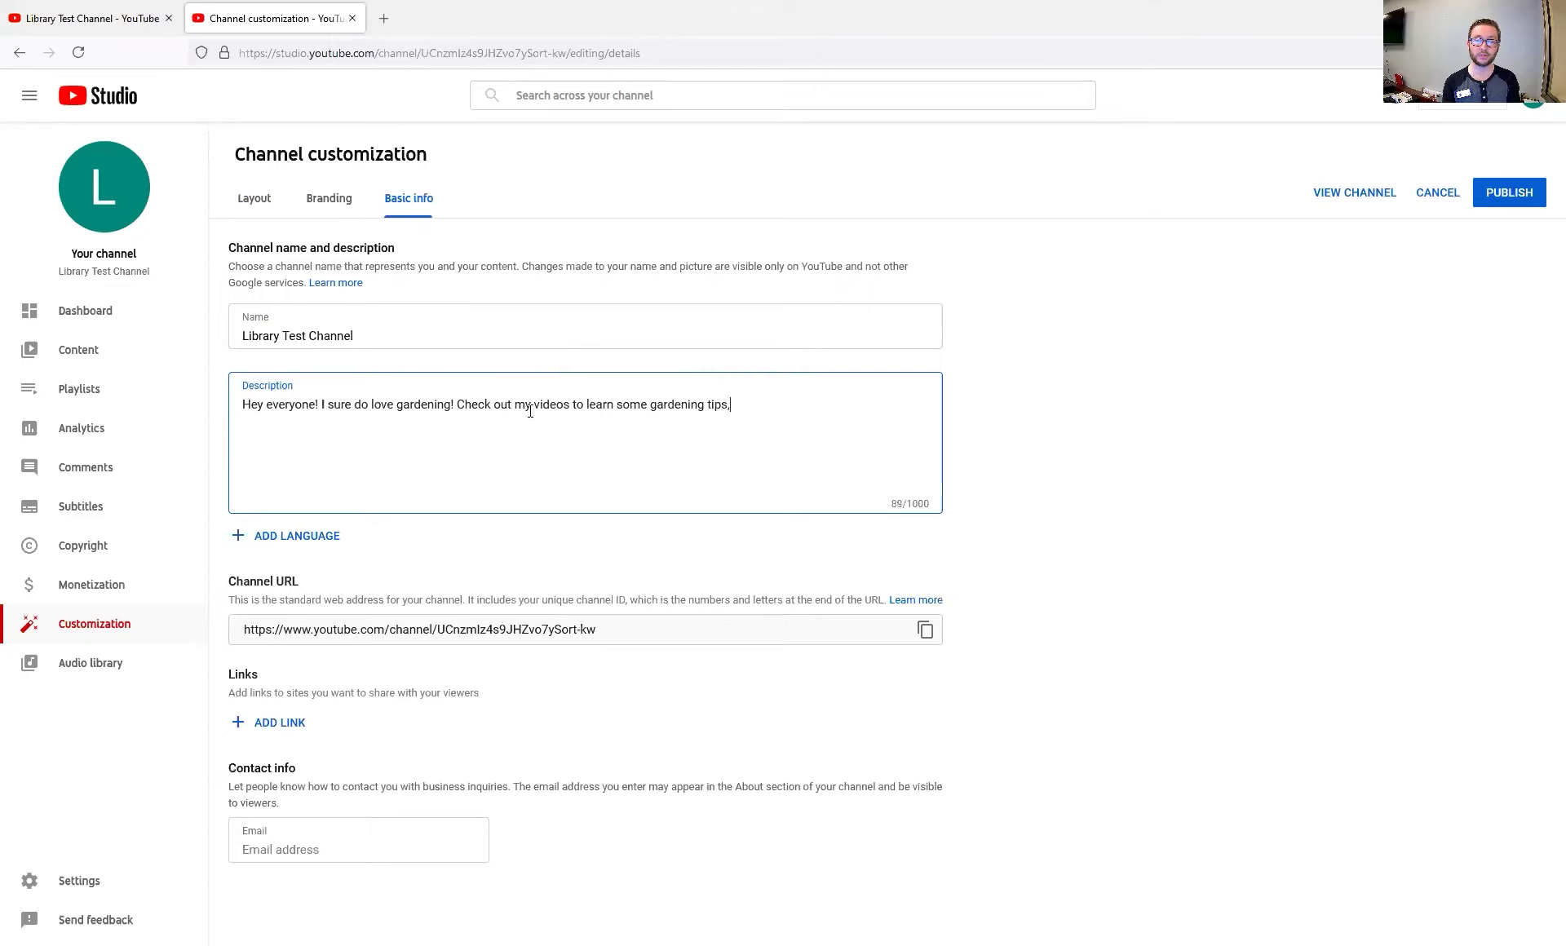
text( new videos every Thrus)
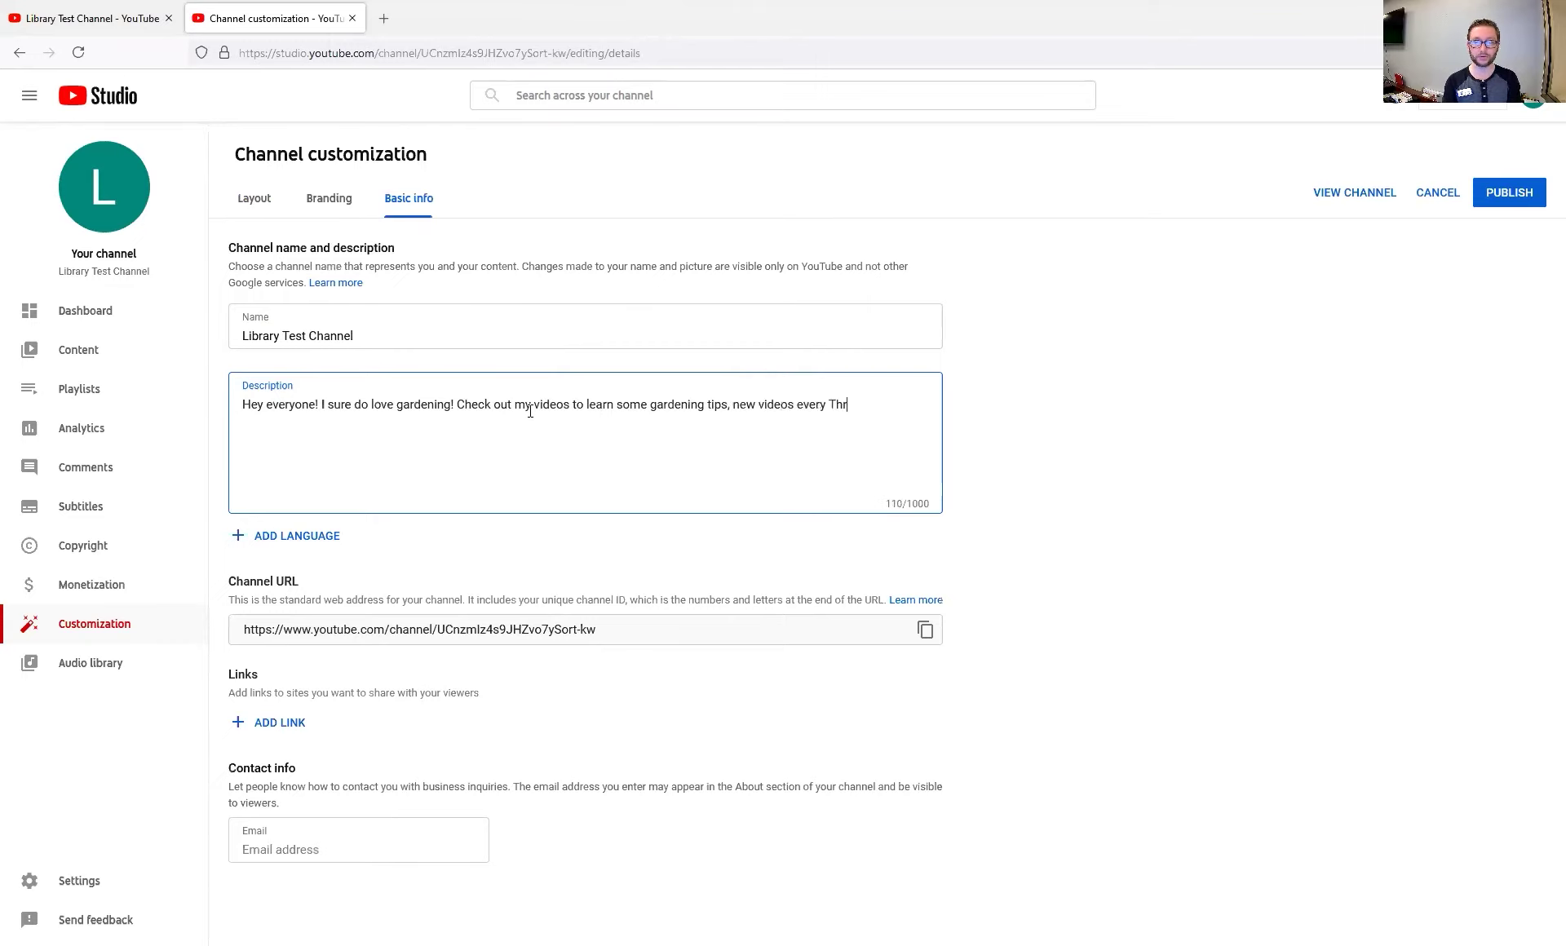
key(BackSpace)
key(BackSpace)
key(BackSpace)
text(ursday!)
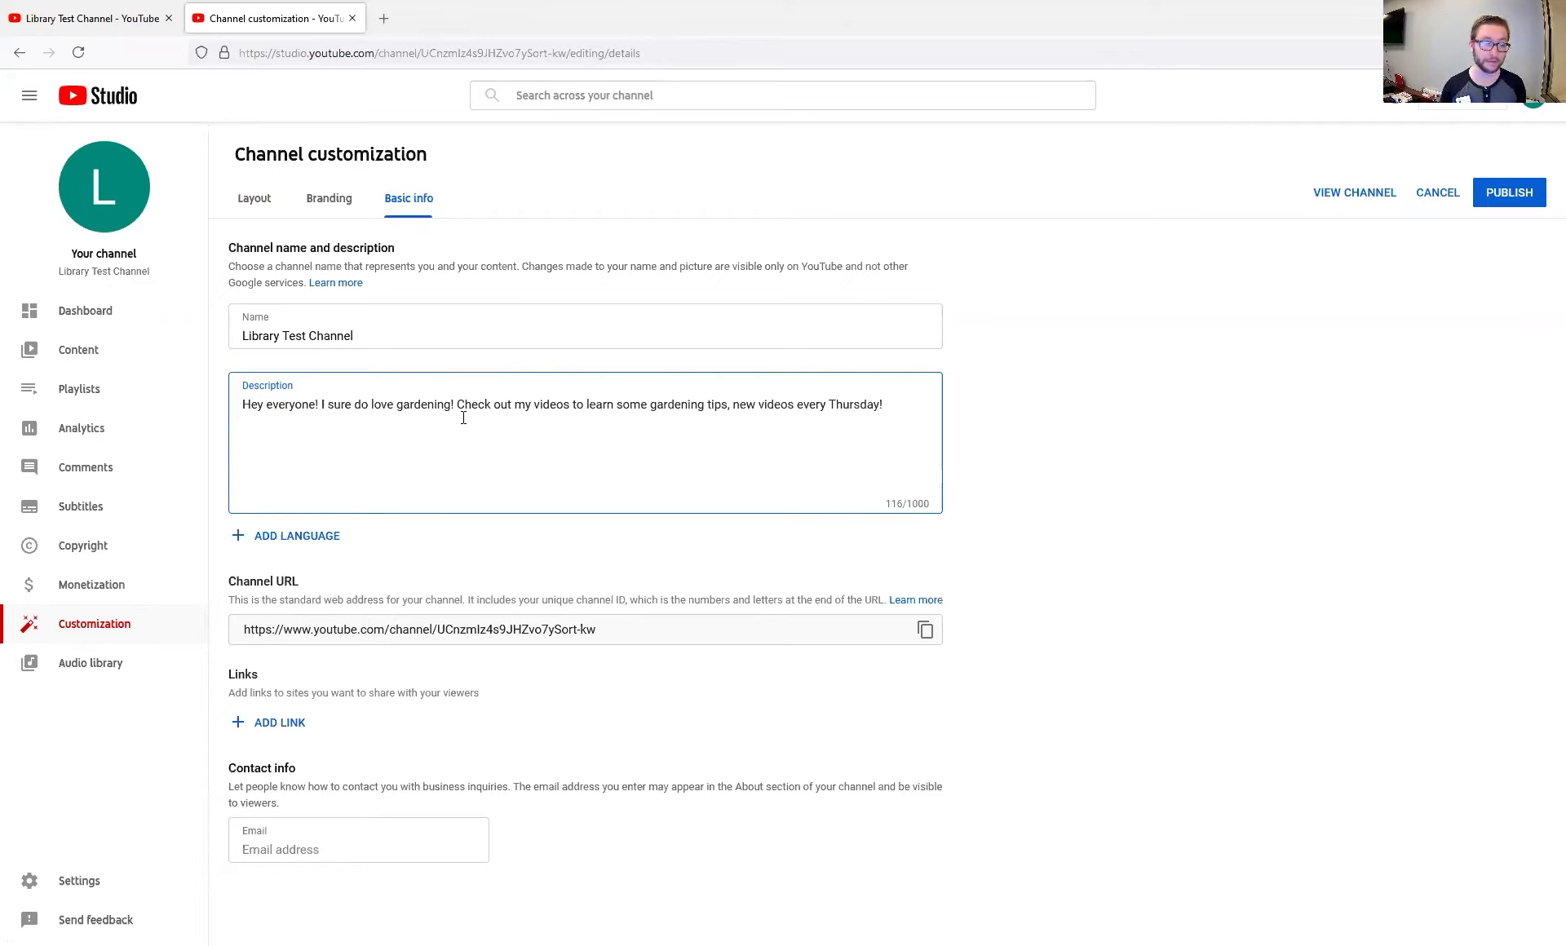
click(437, 633)
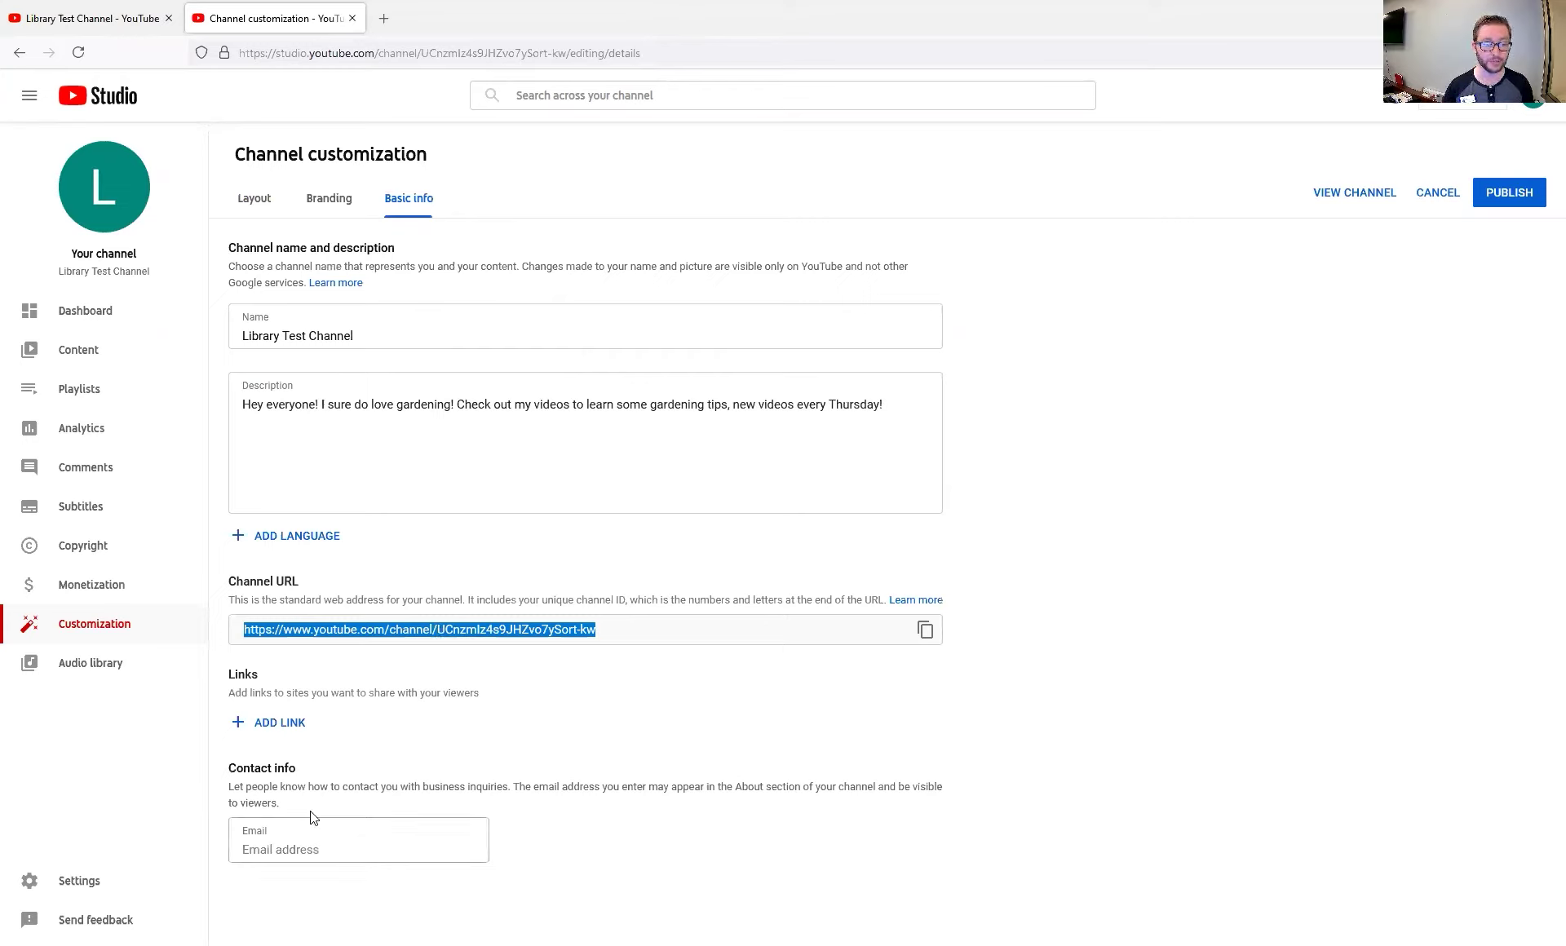
Add a channel link titled 'Kokomo Library' pointing to khcpl.org
click(280, 724)
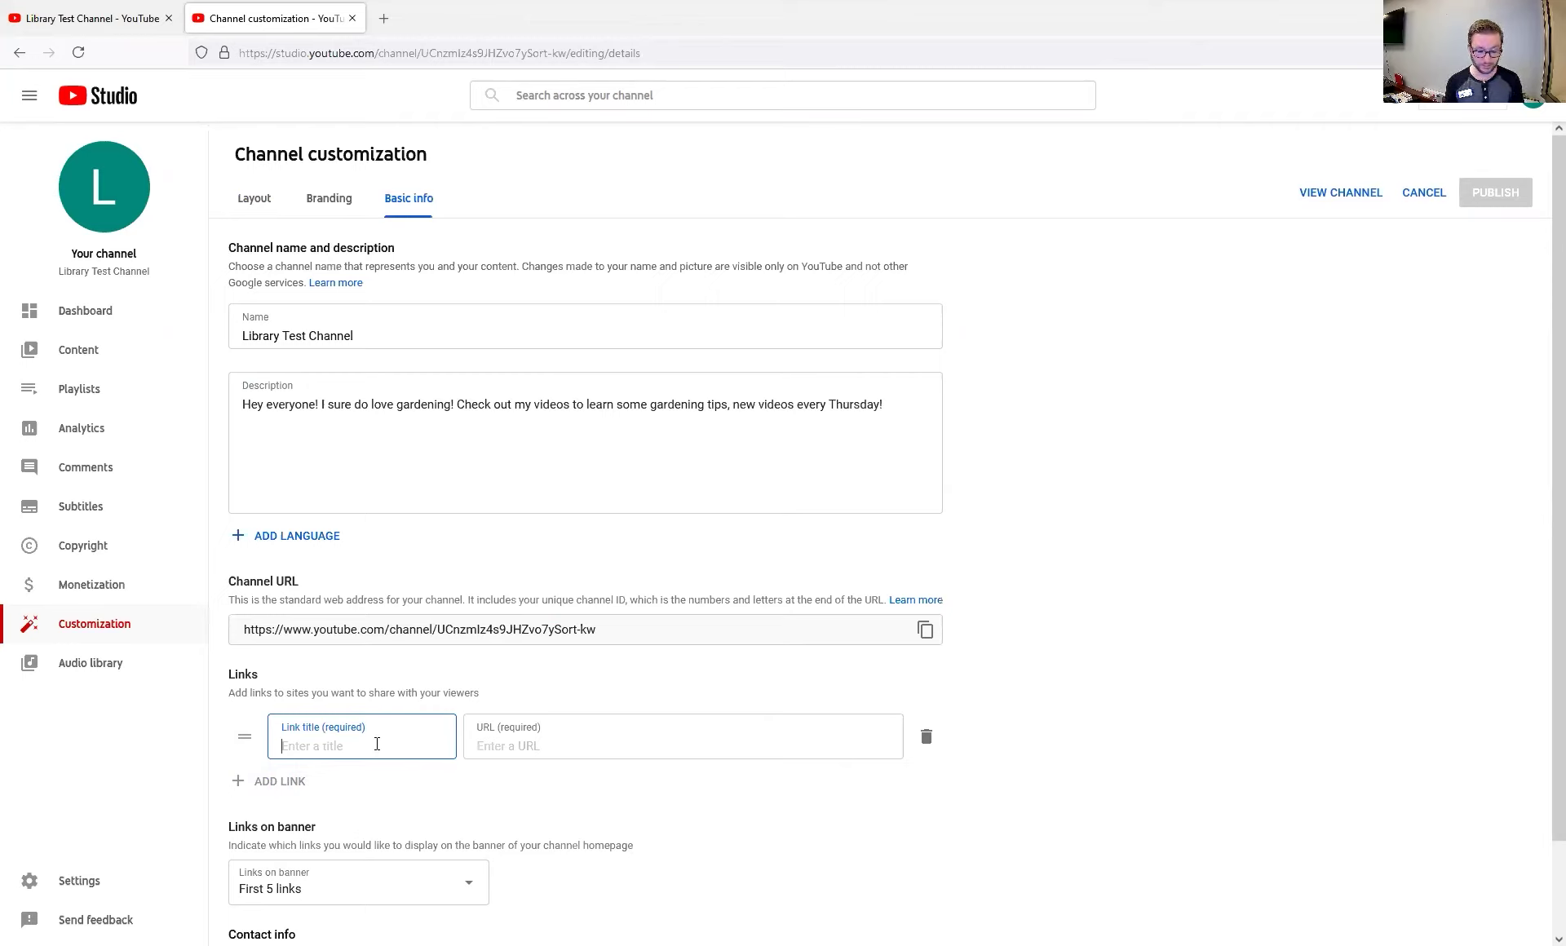
text(khc)
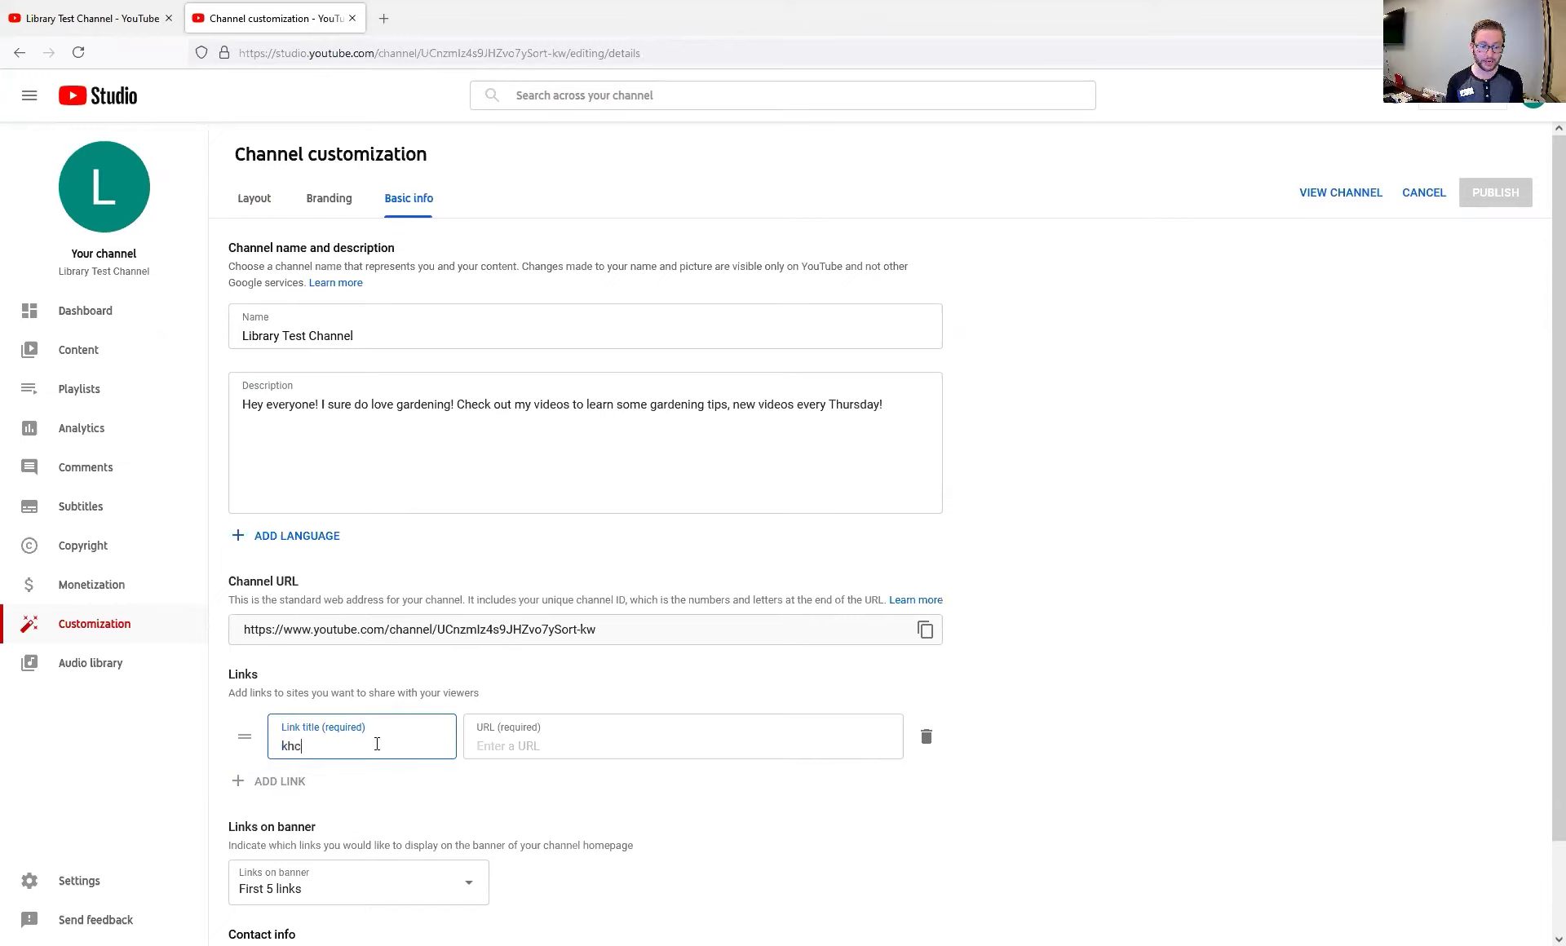
key(BackSpace)
key(BackSpace)
key(BackSpace)
text(Kok)
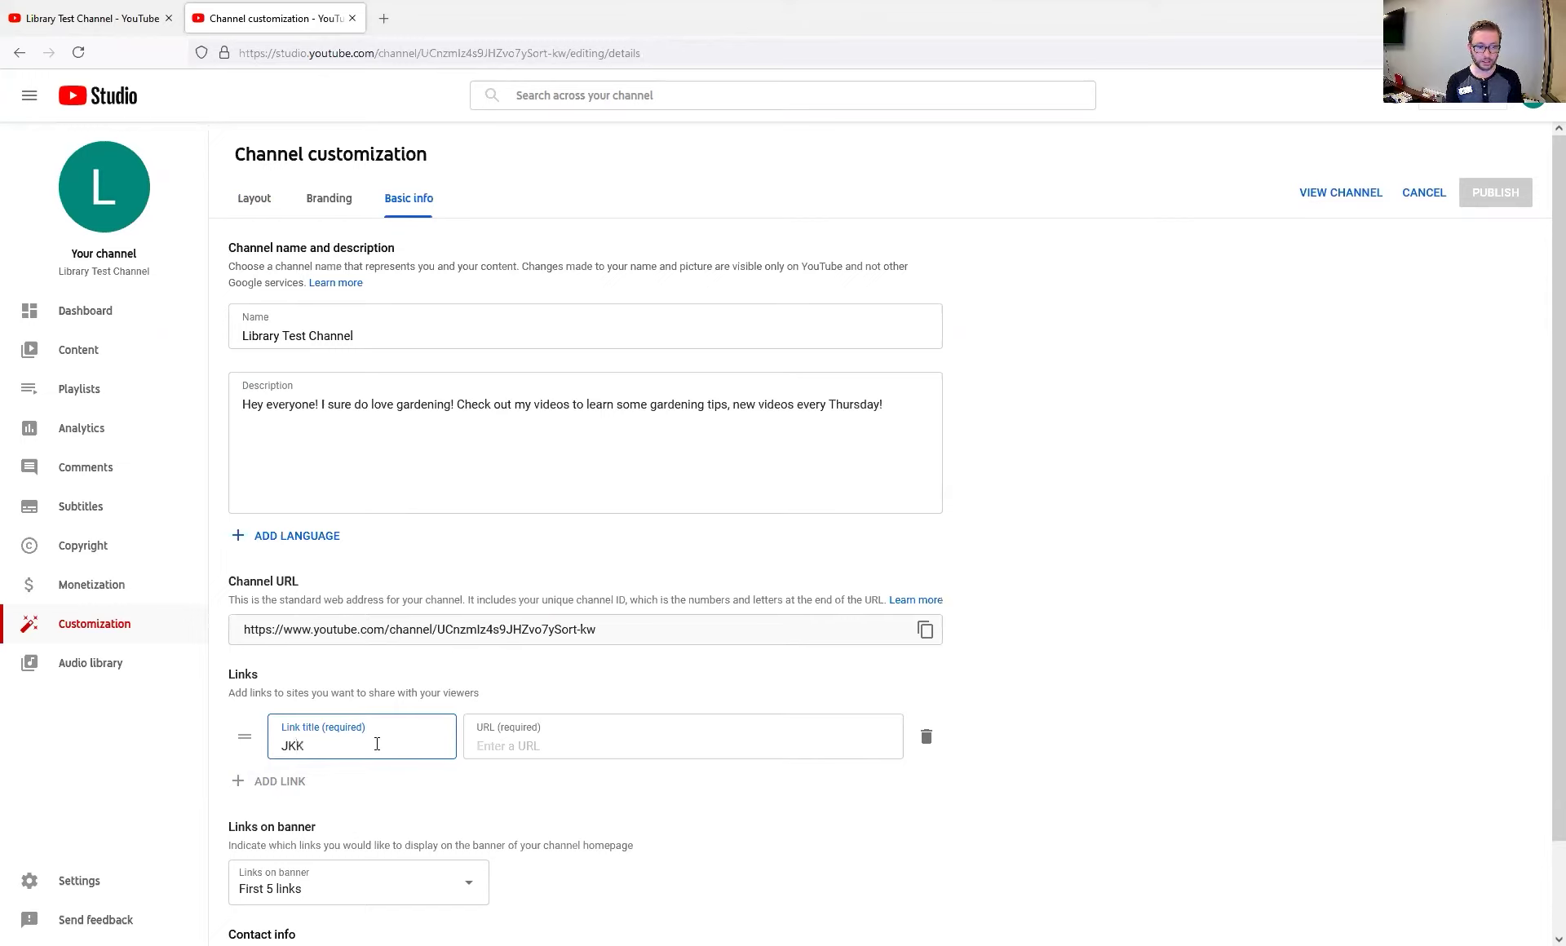
key(BackSpace)
key(BackSpace)
key(BackSpace)
text(Kokomo Library)
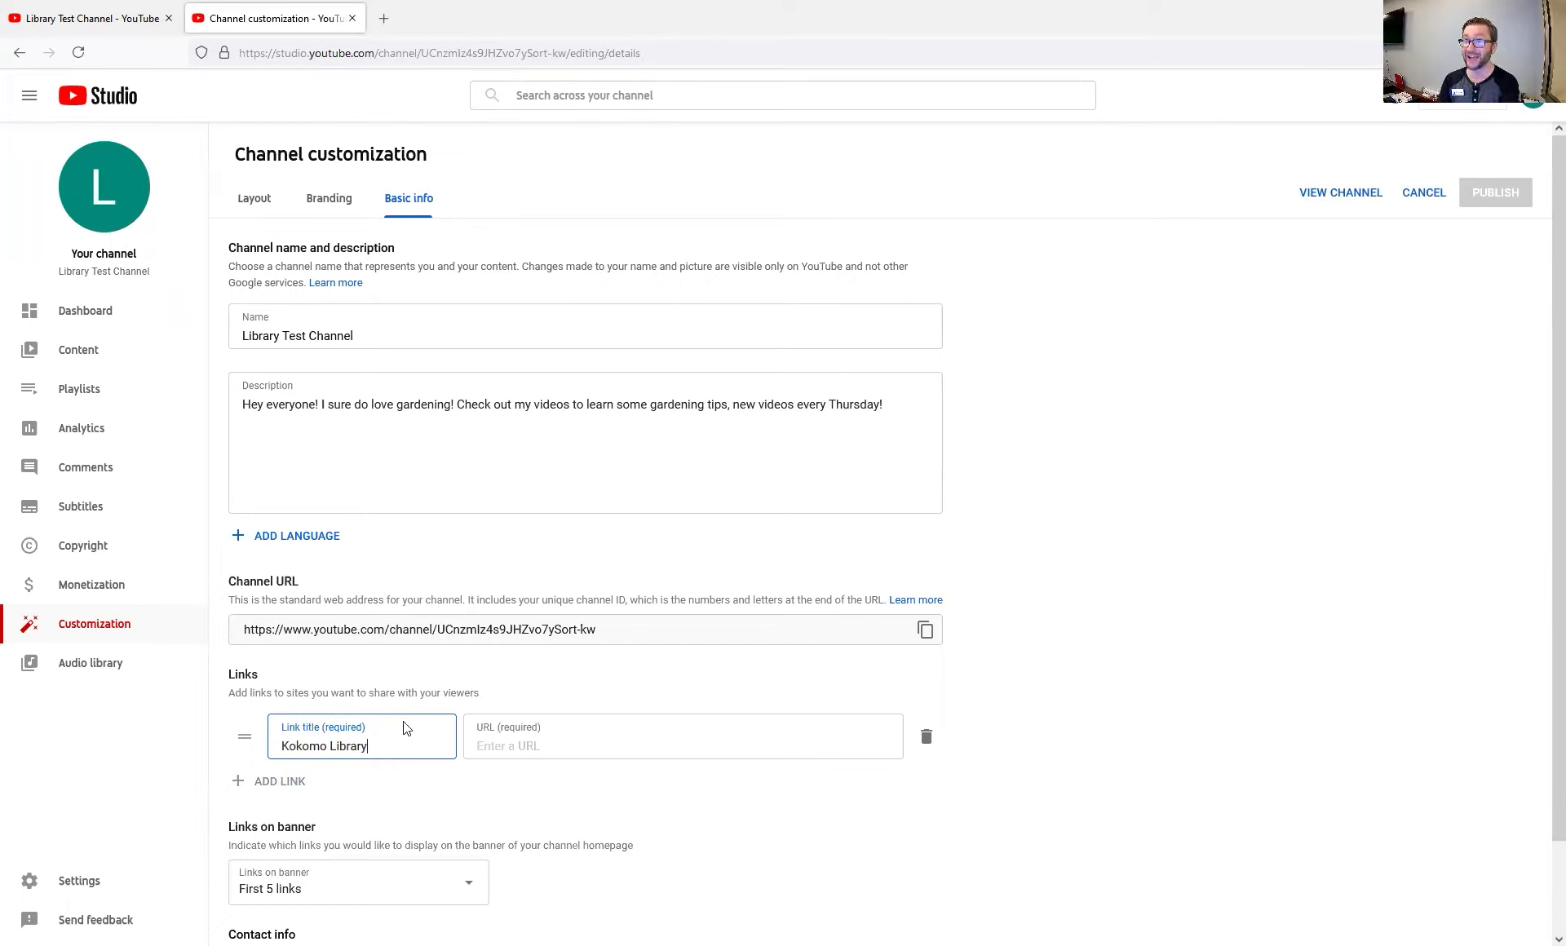
click(514, 746)
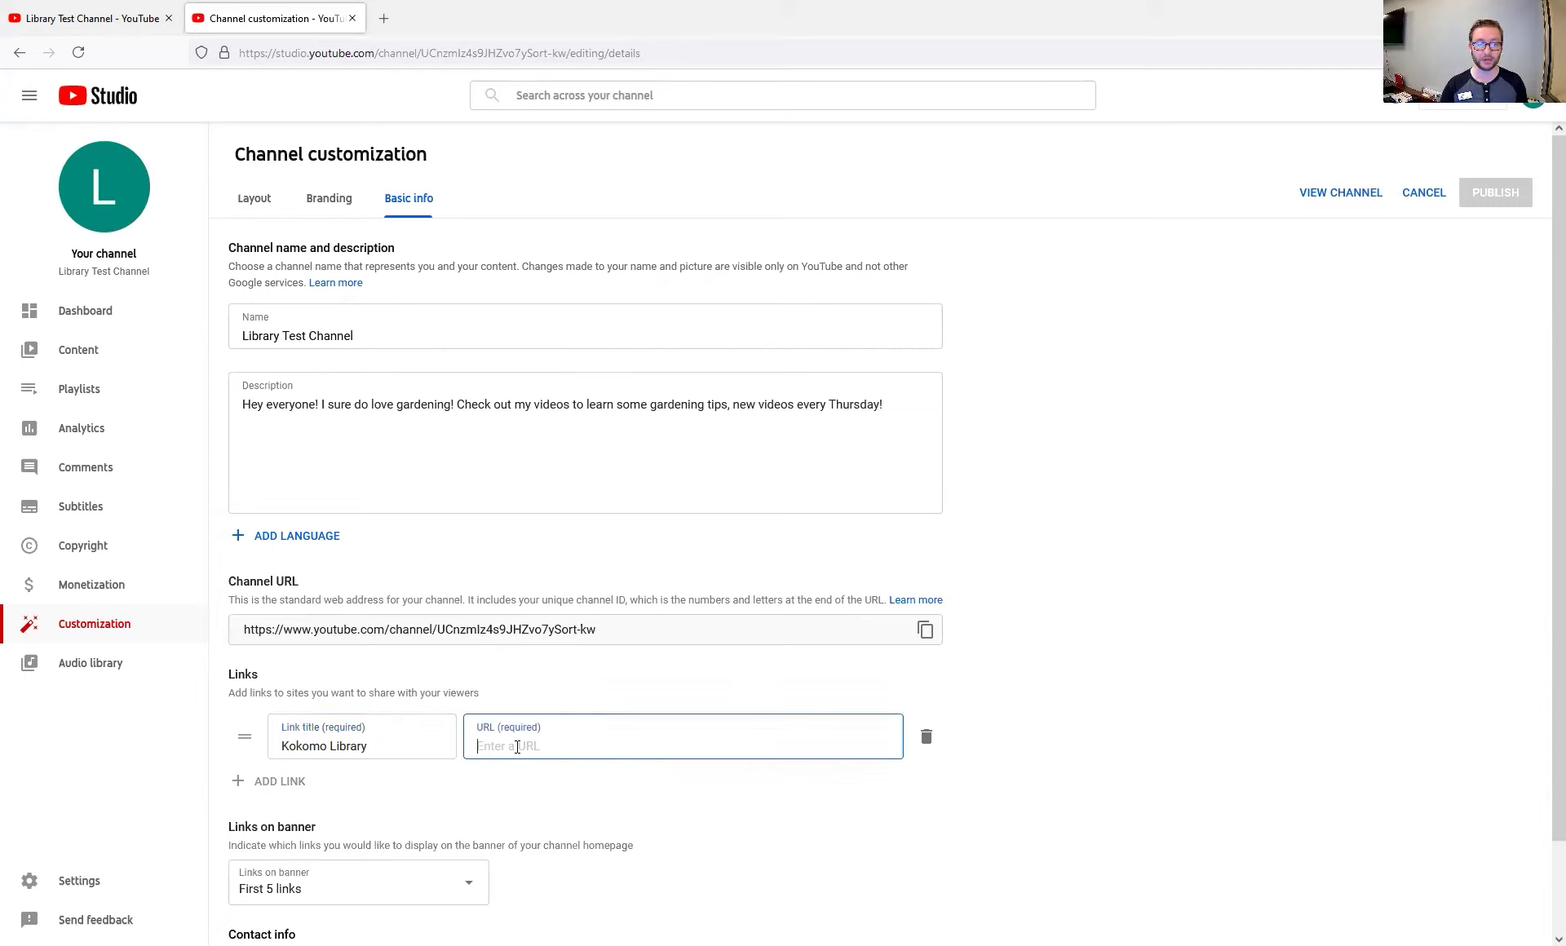
text(khcpl.org)
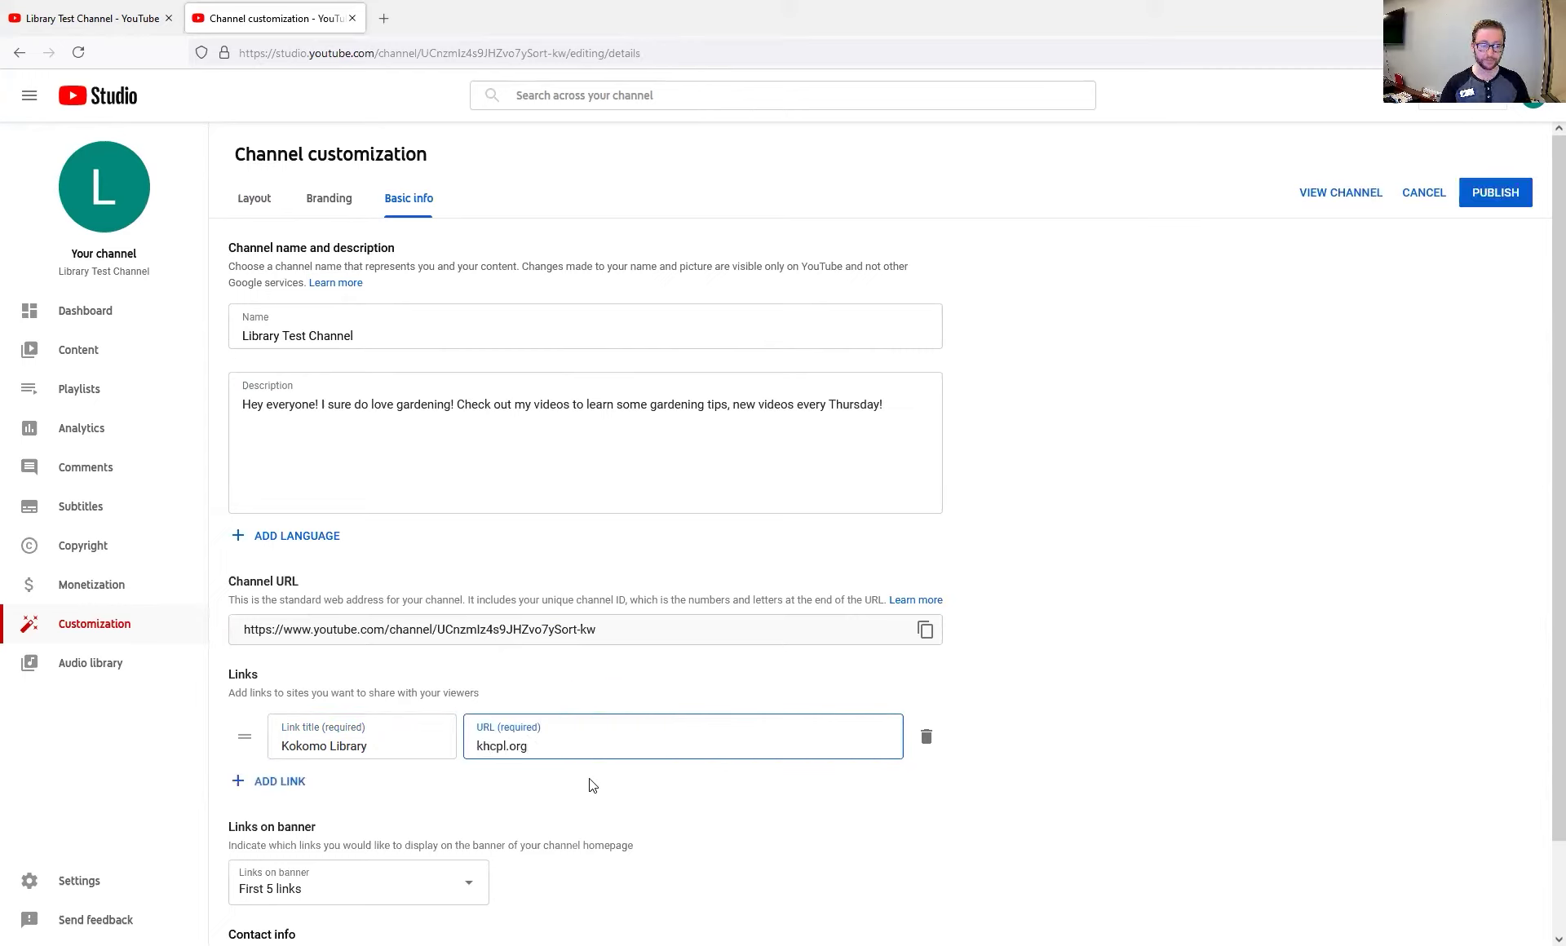
Keep the banner showing the first 5 links and enter the business contact email
scroll(517, 796, down, 1)
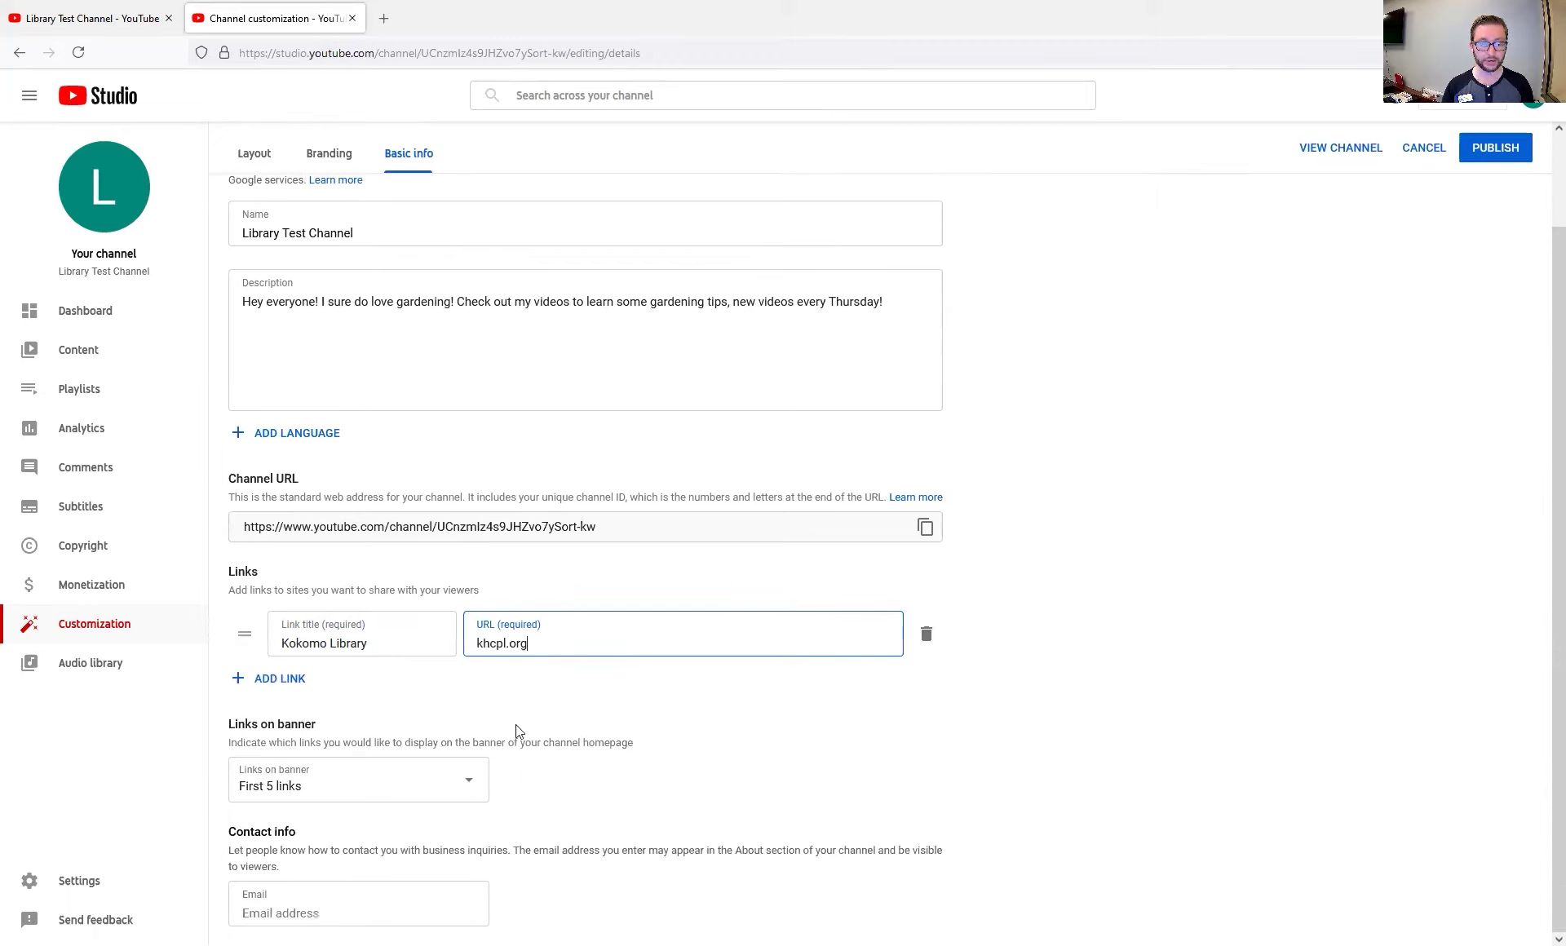
click(373, 783)
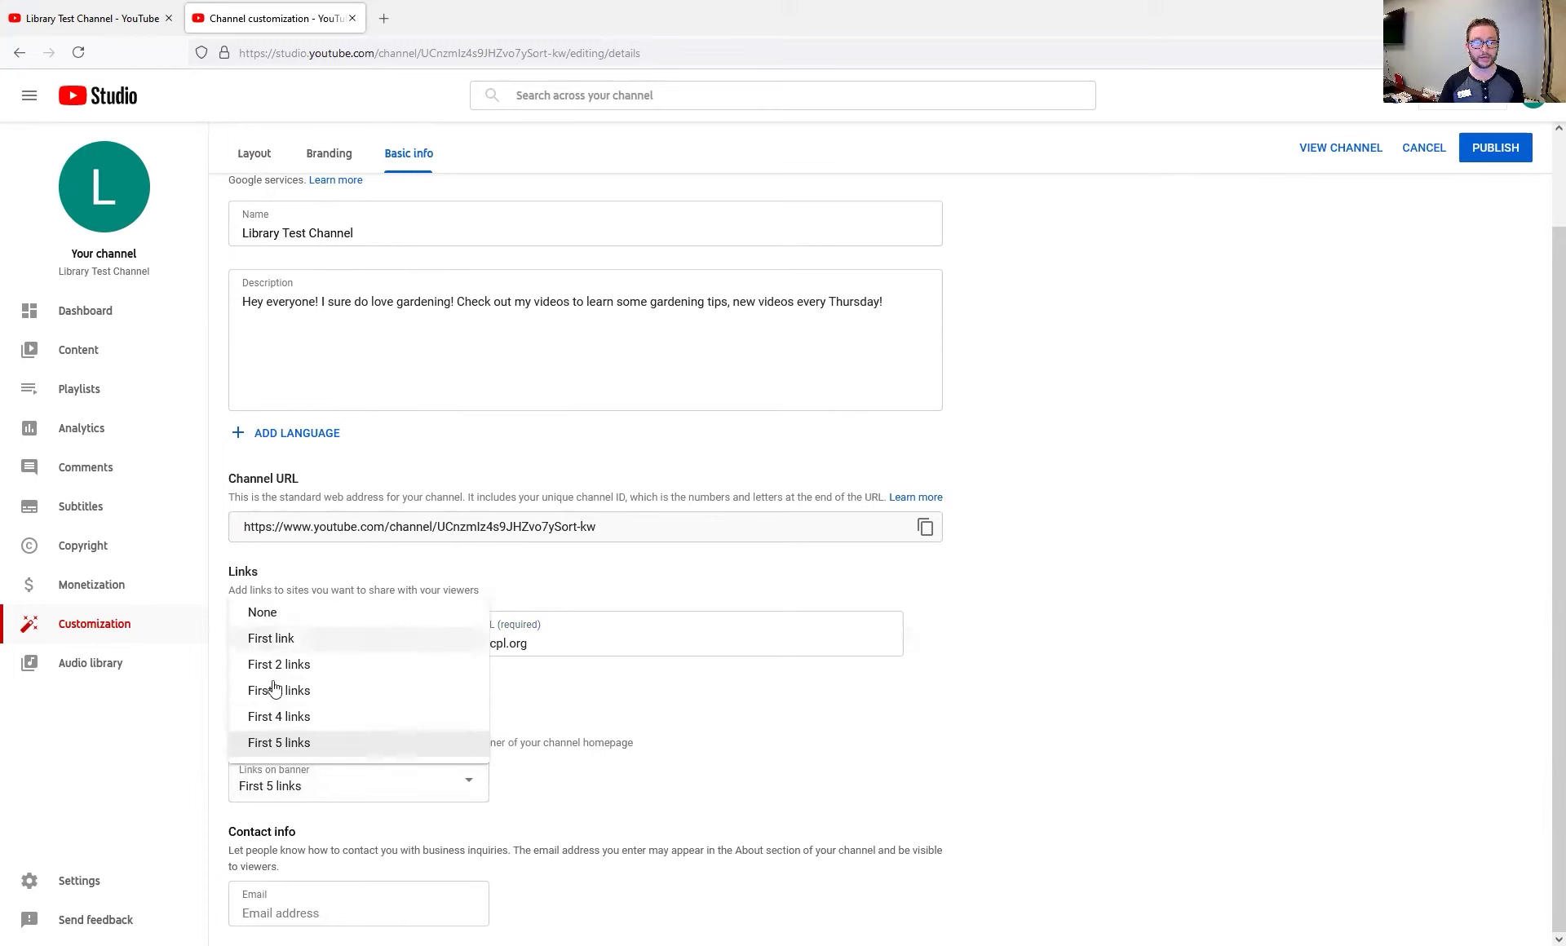
click(281, 742)
click(357, 910)
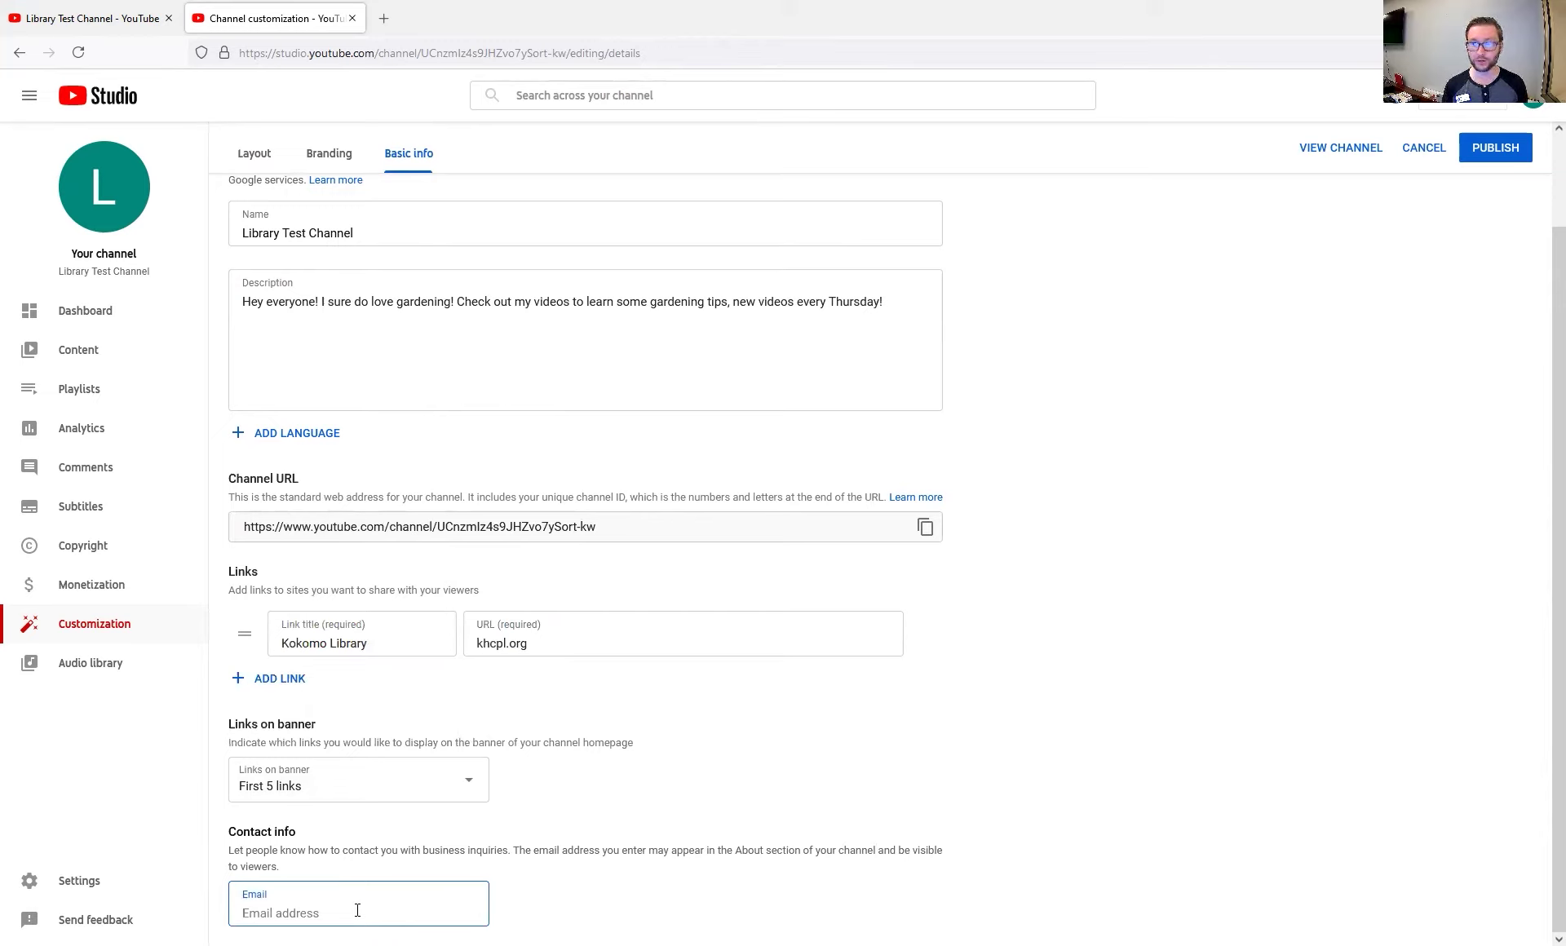
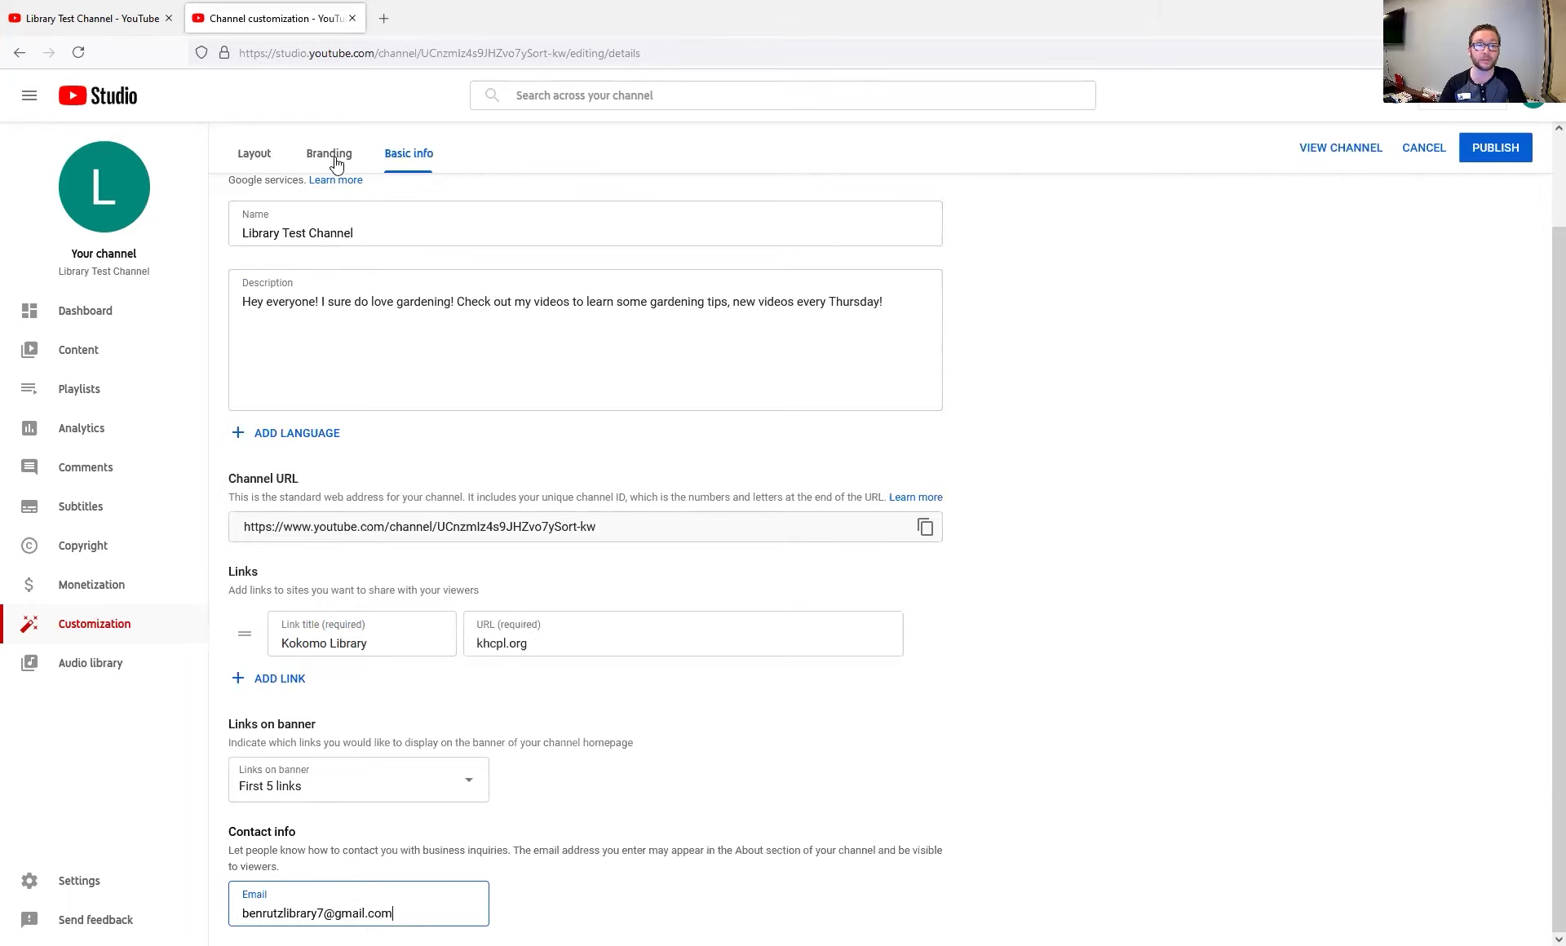
Review the Branding page's profile picture, banner and watermark options, including the 1MB watermark limit
click(335, 163)
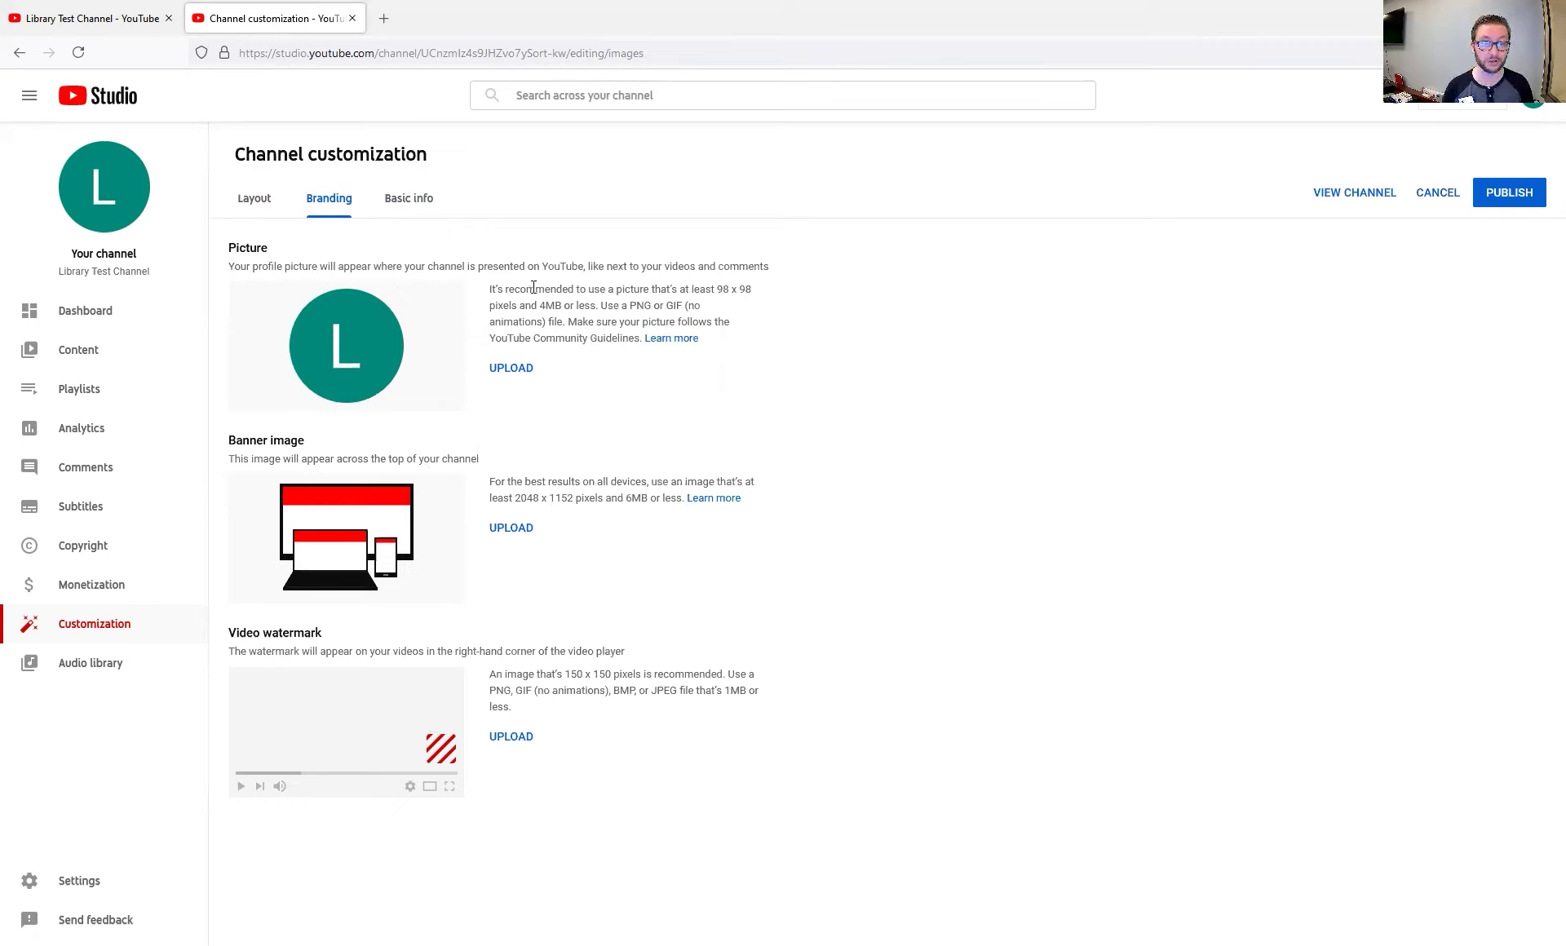
drag(332, 264, 493, 255)
click(506, 261)
double_click(733, 690)
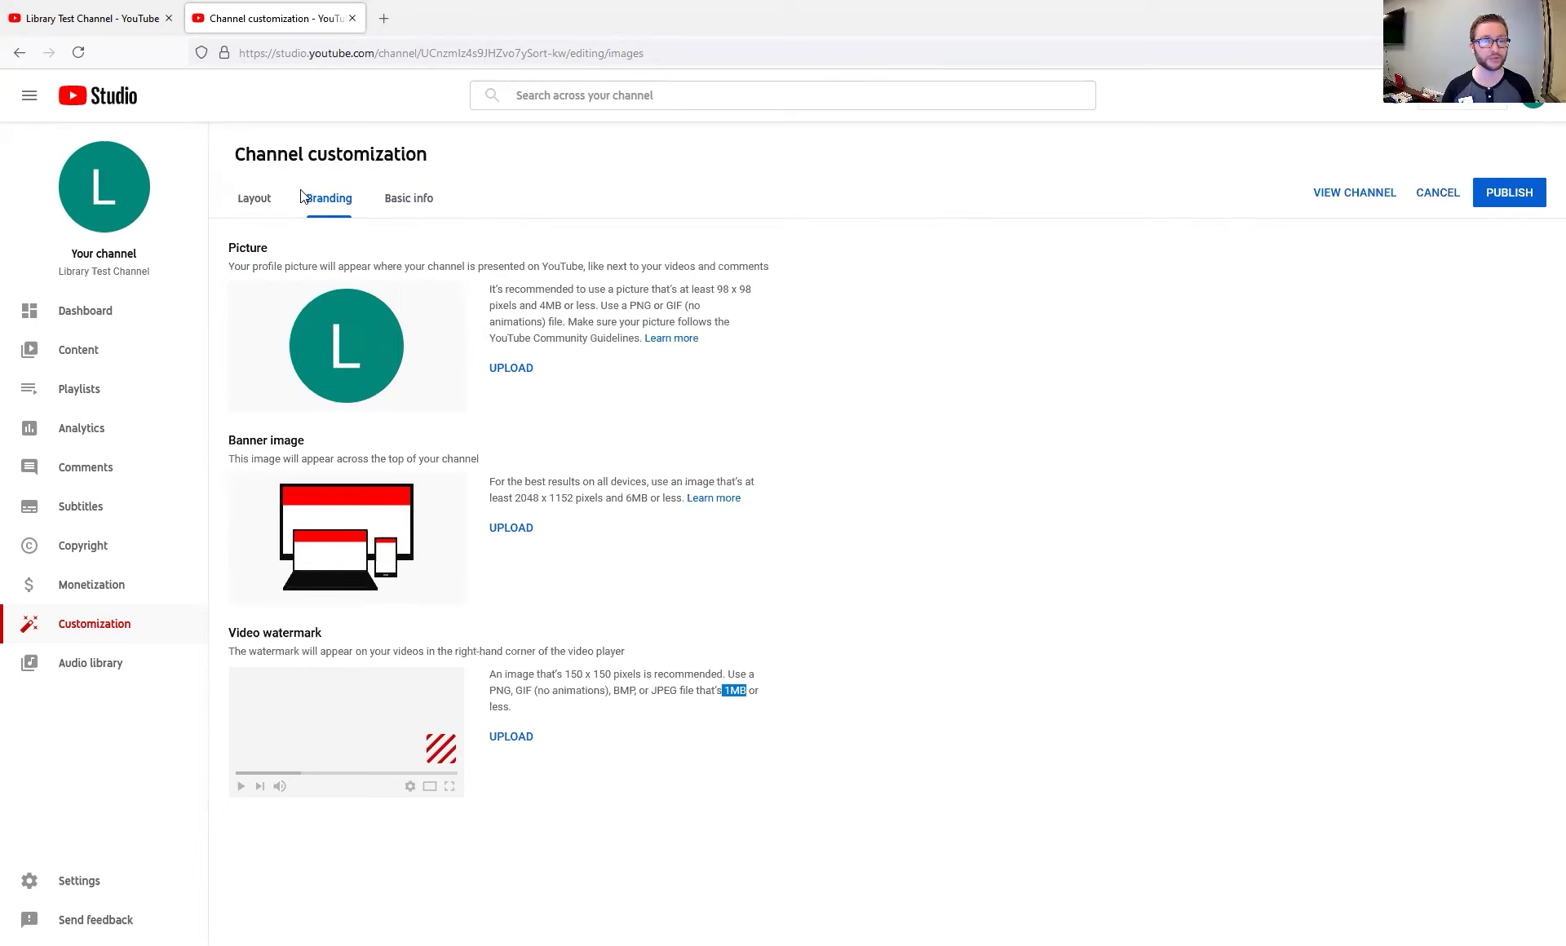
Check the Layout page and the public channel page, then list the homepage section types to add
click(255, 198)
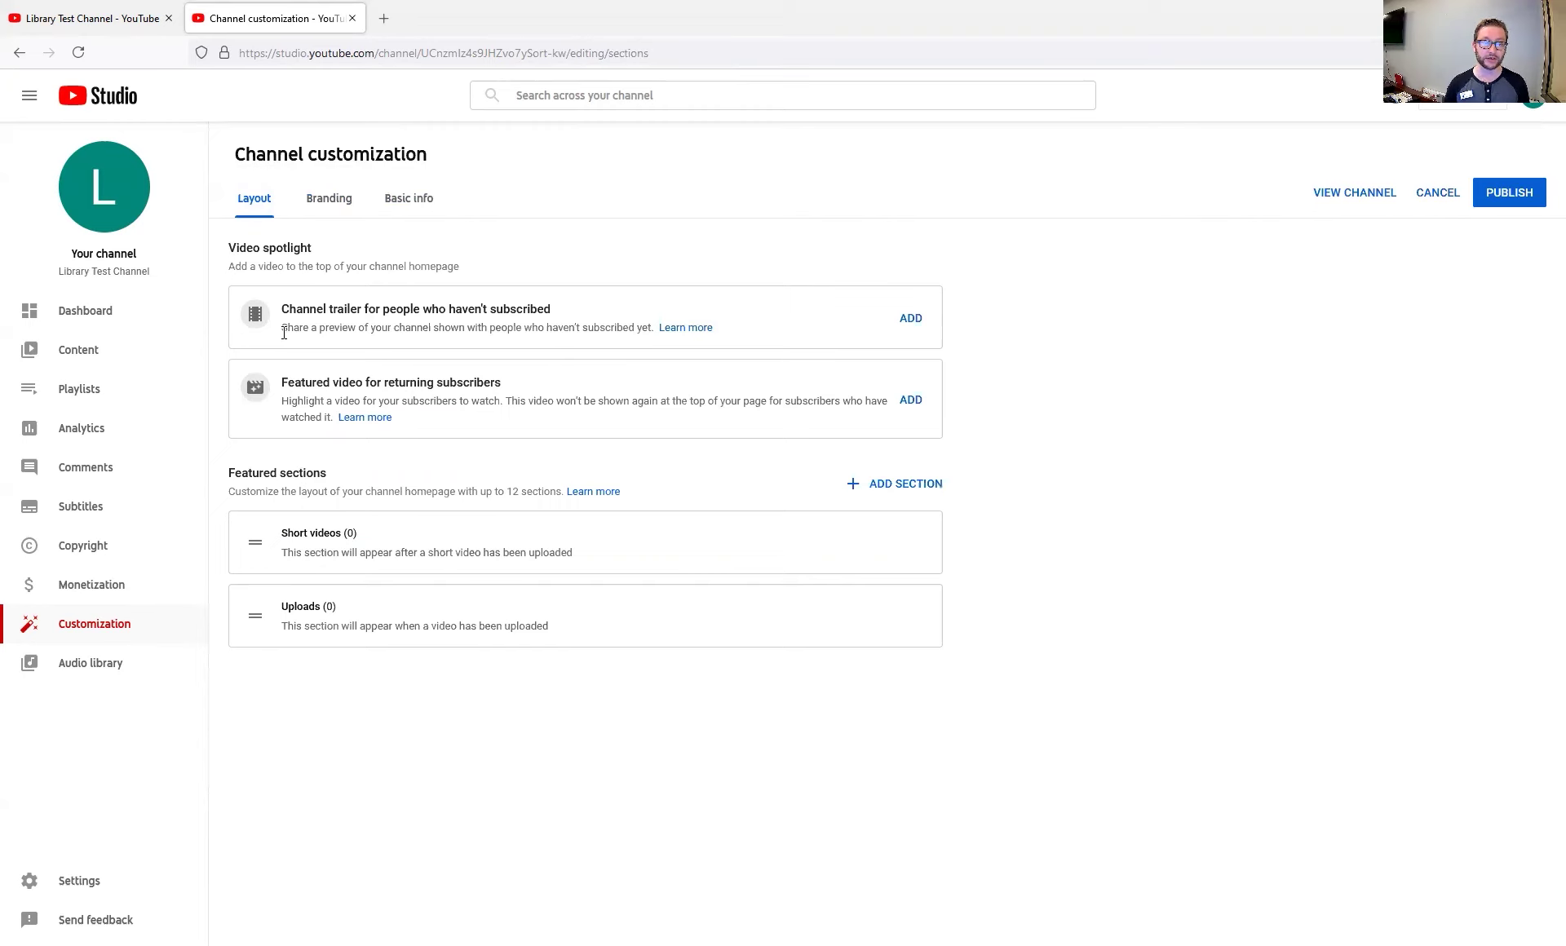
click(56, 17)
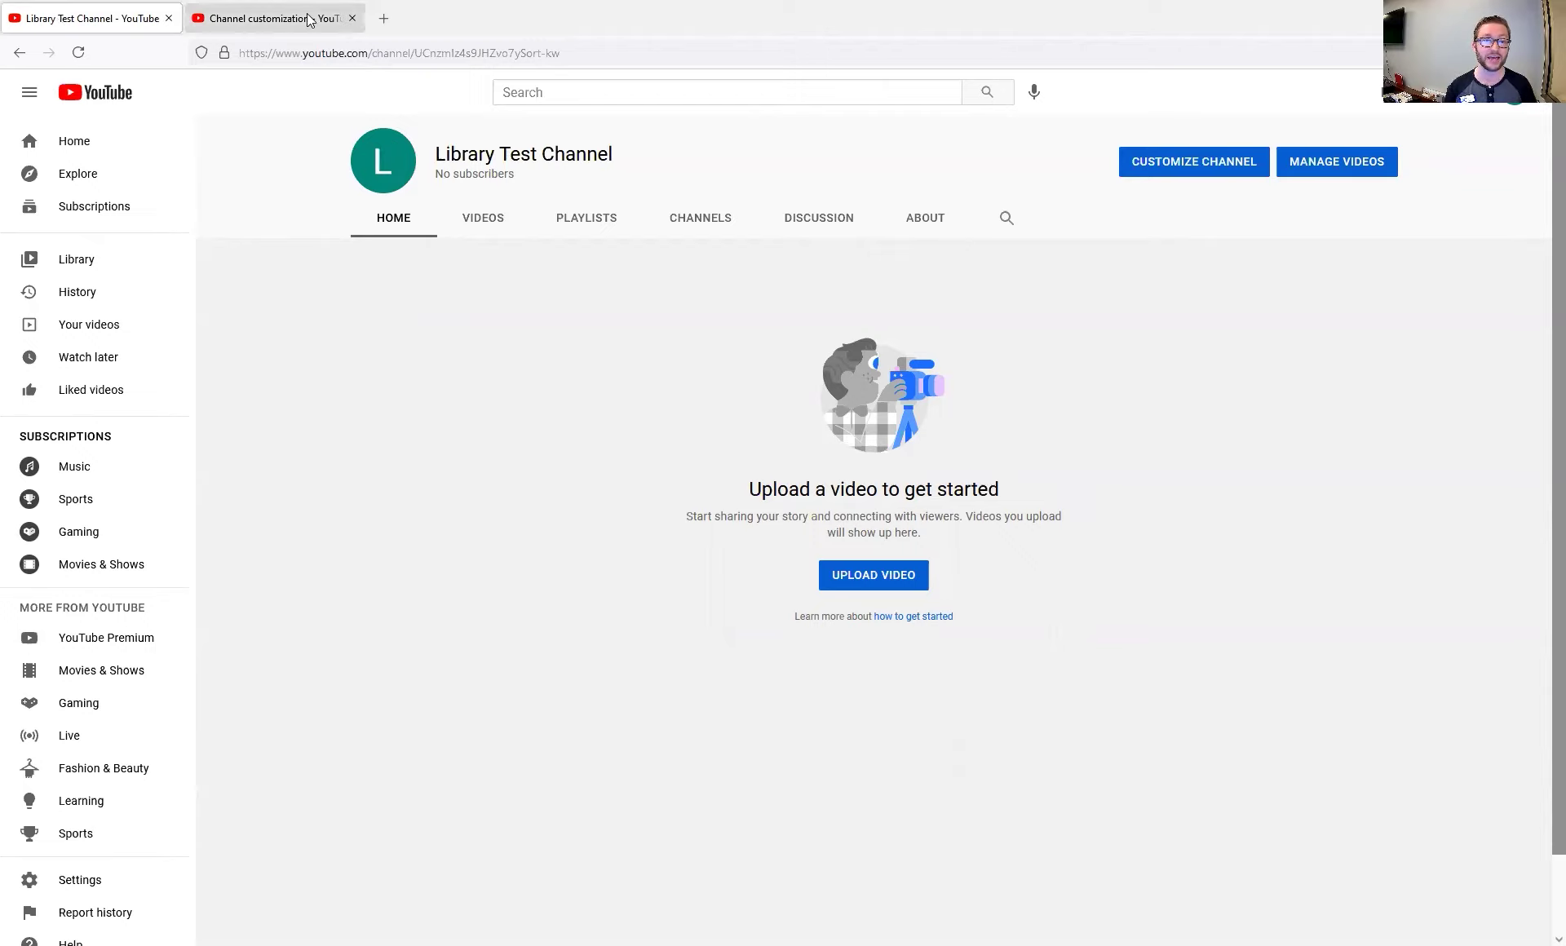
click(276, 18)
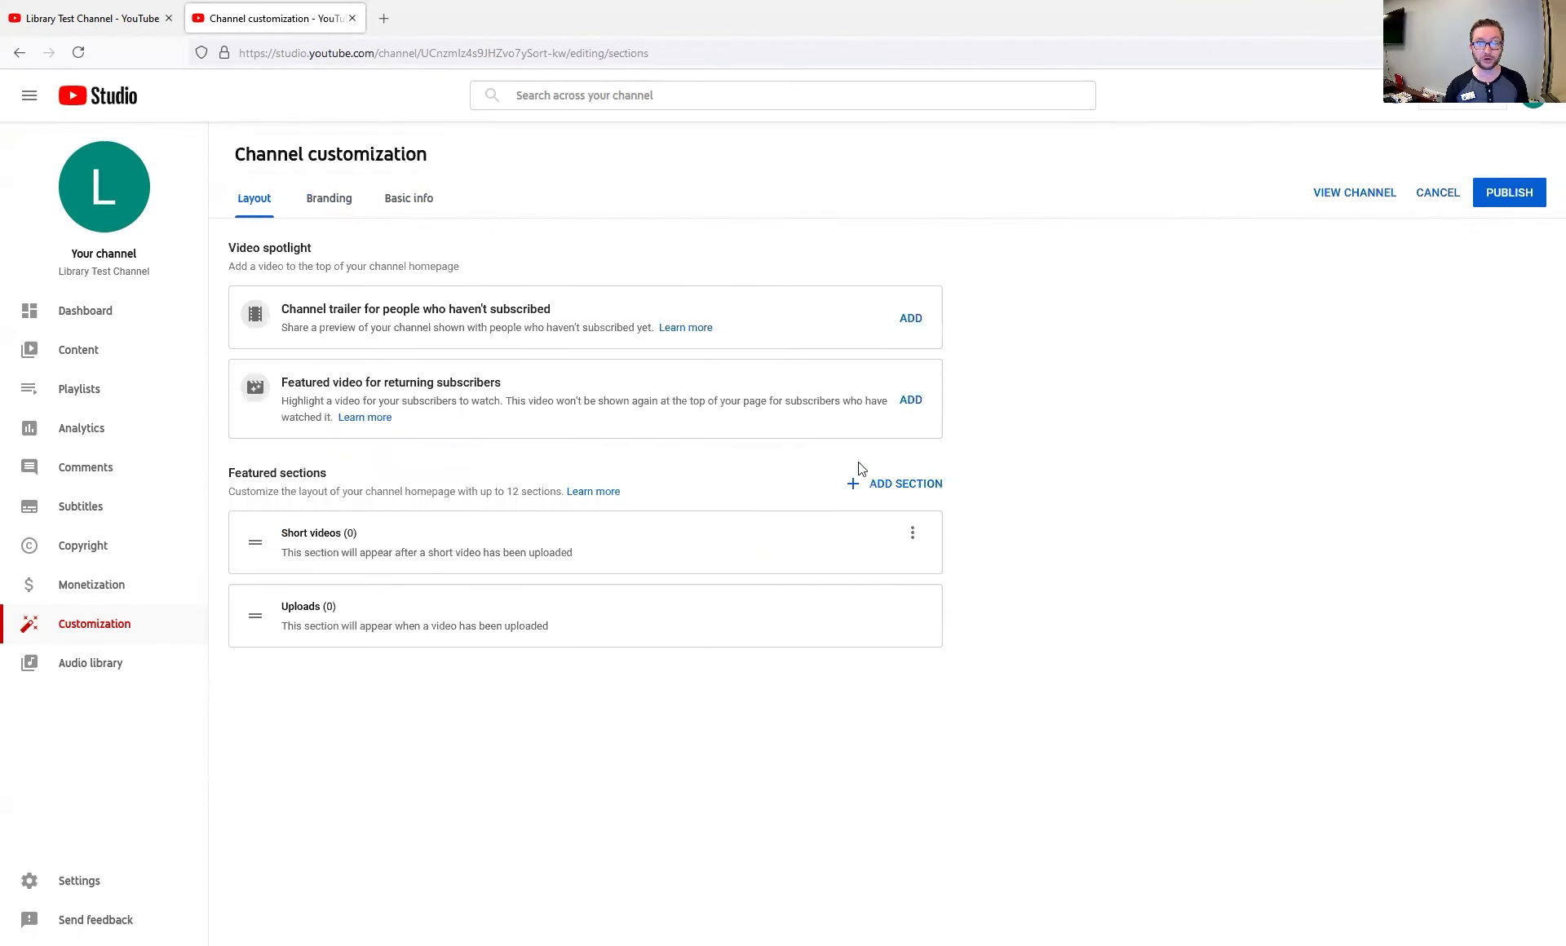
click(893, 489)
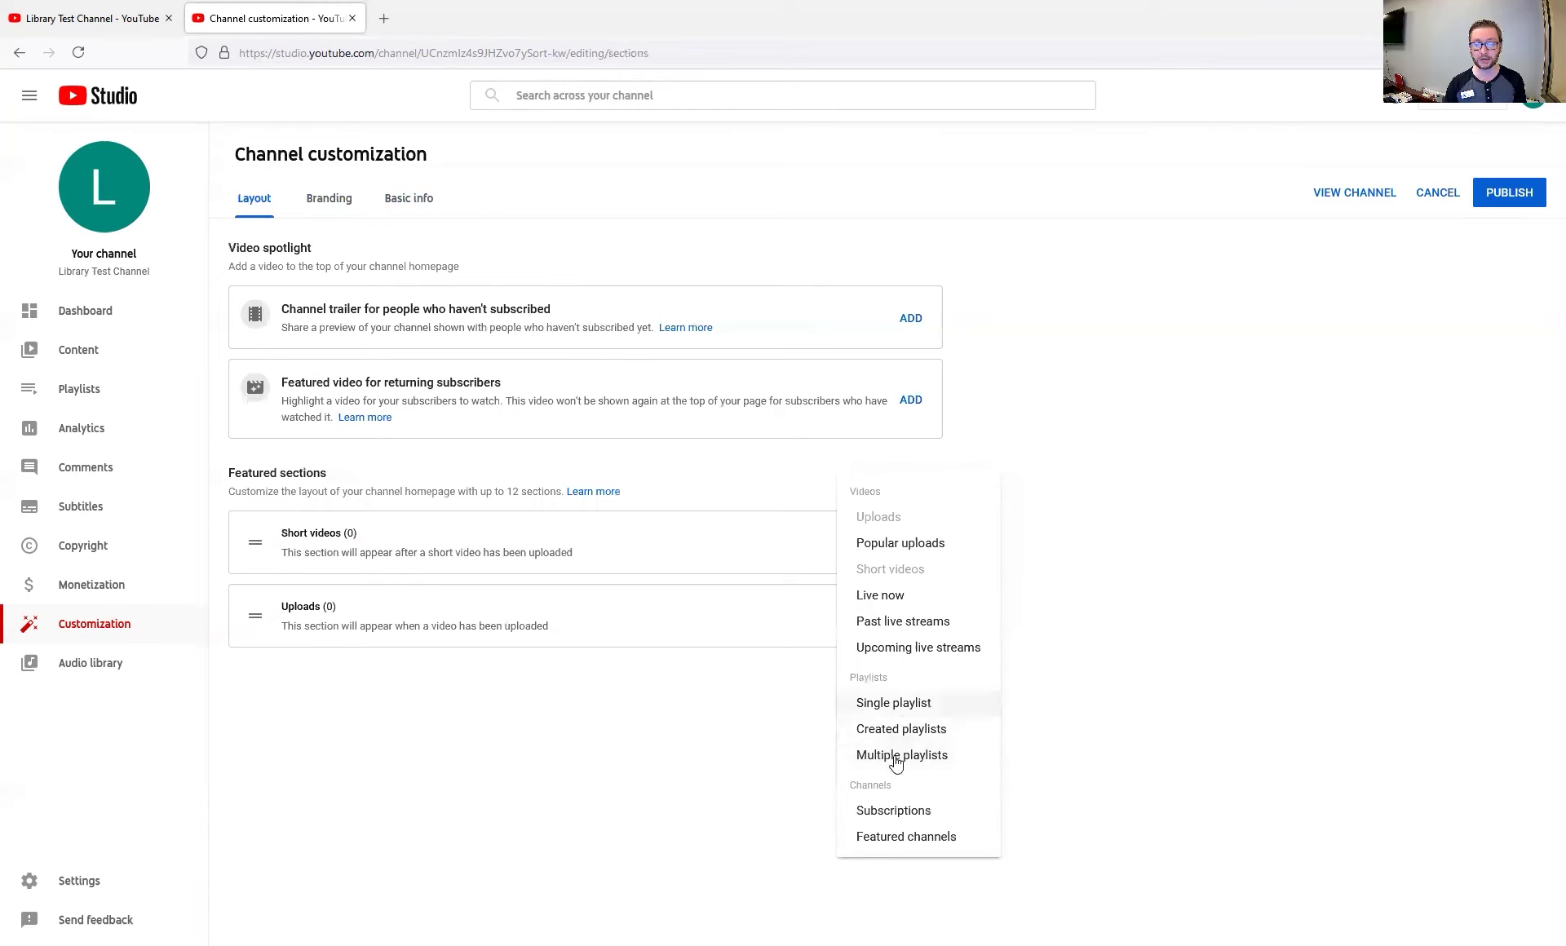
Close the section-type list and compare the public channel page with the Featured sections layout
click(726, 746)
click(122, 20)
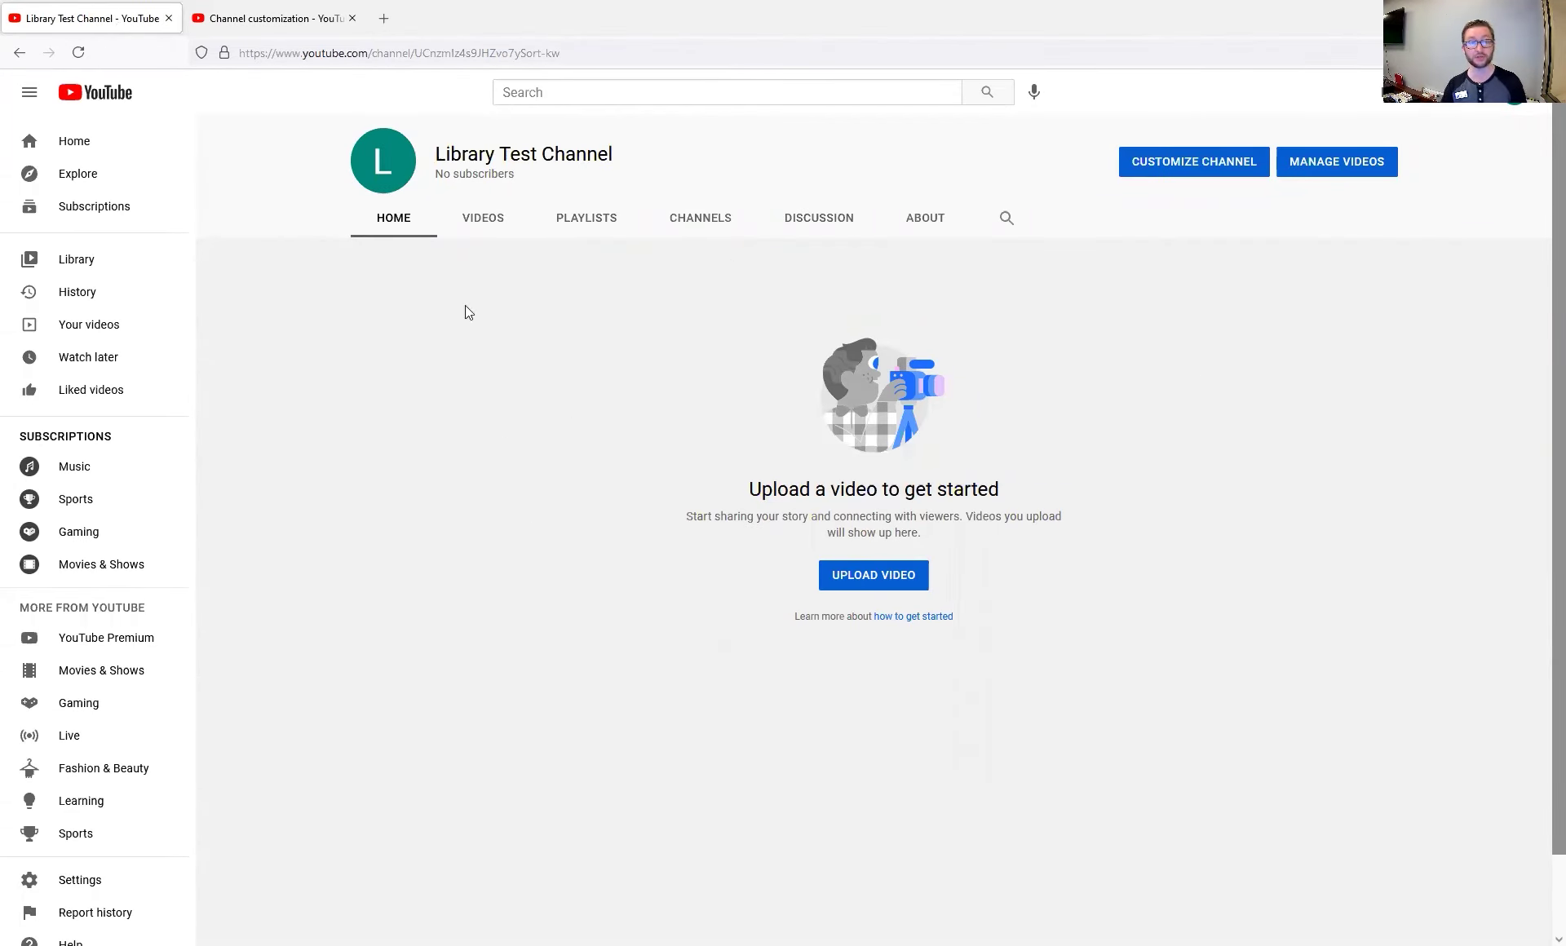
click(269, 18)
drag(279, 474, 320, 476)
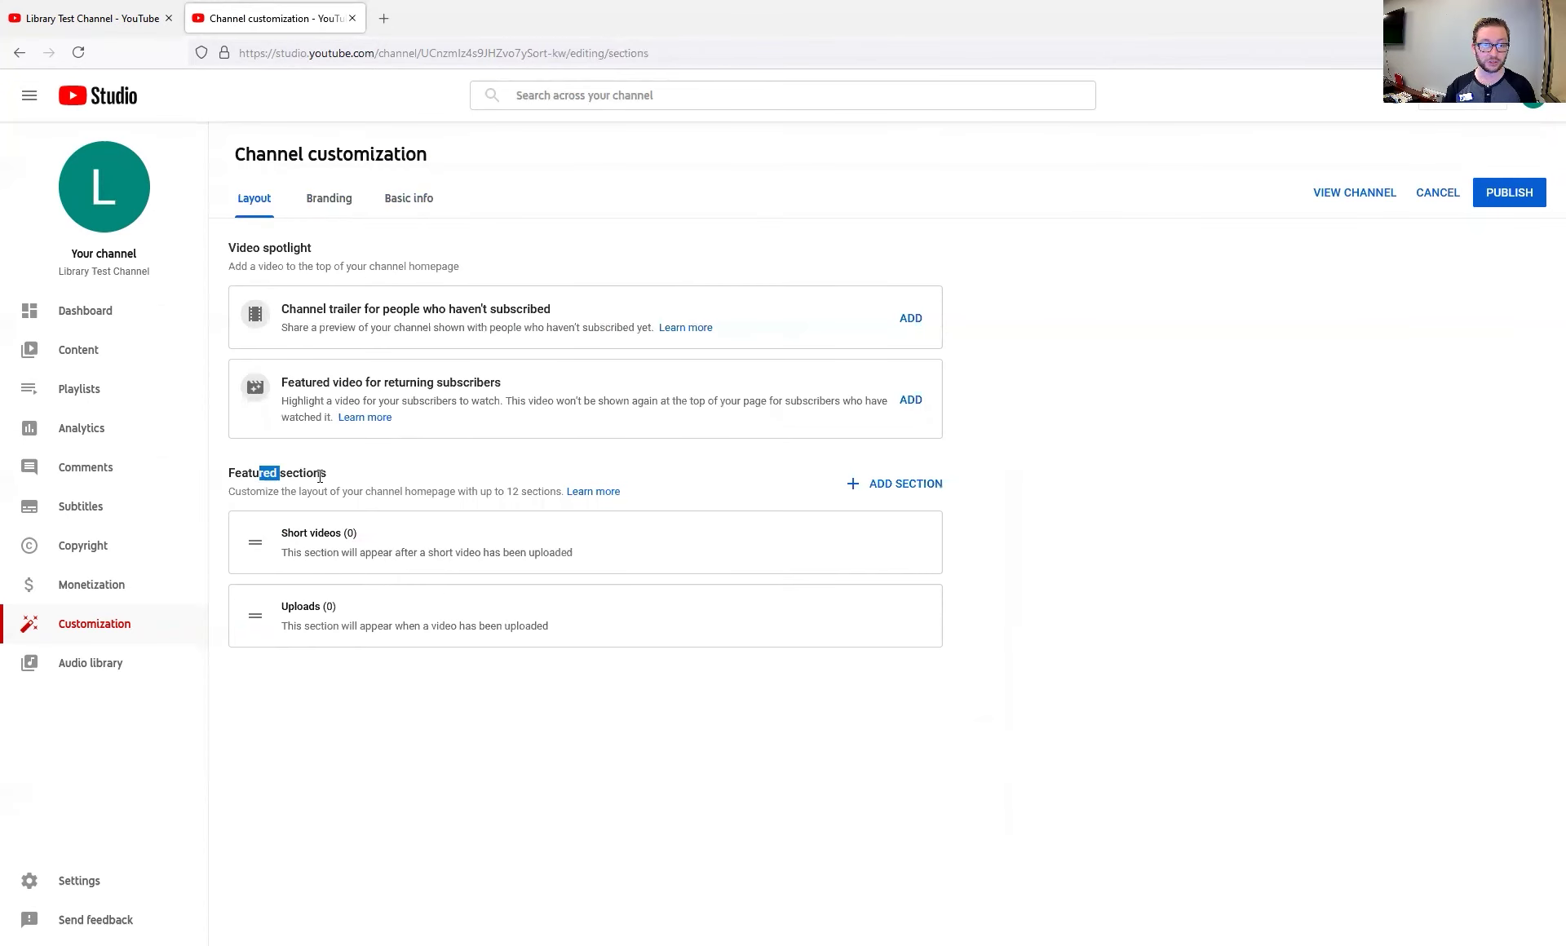
click(322, 474)
Review the empty Video spotlight and Channel trailer slots against the public channel page
drag(240, 248, 313, 249)
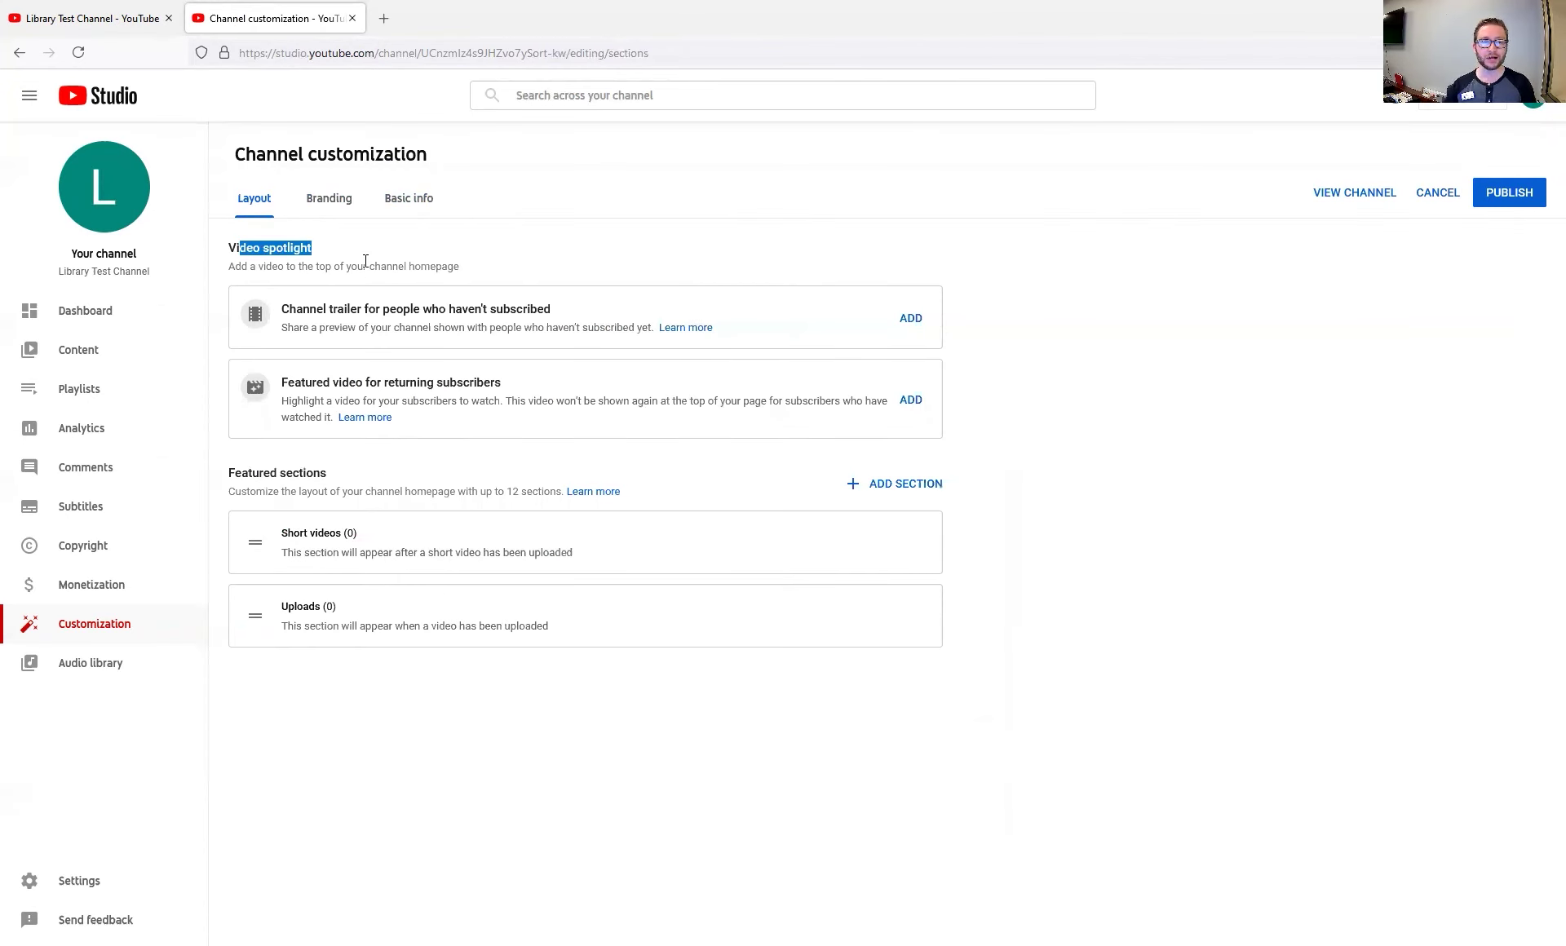
click(366, 260)
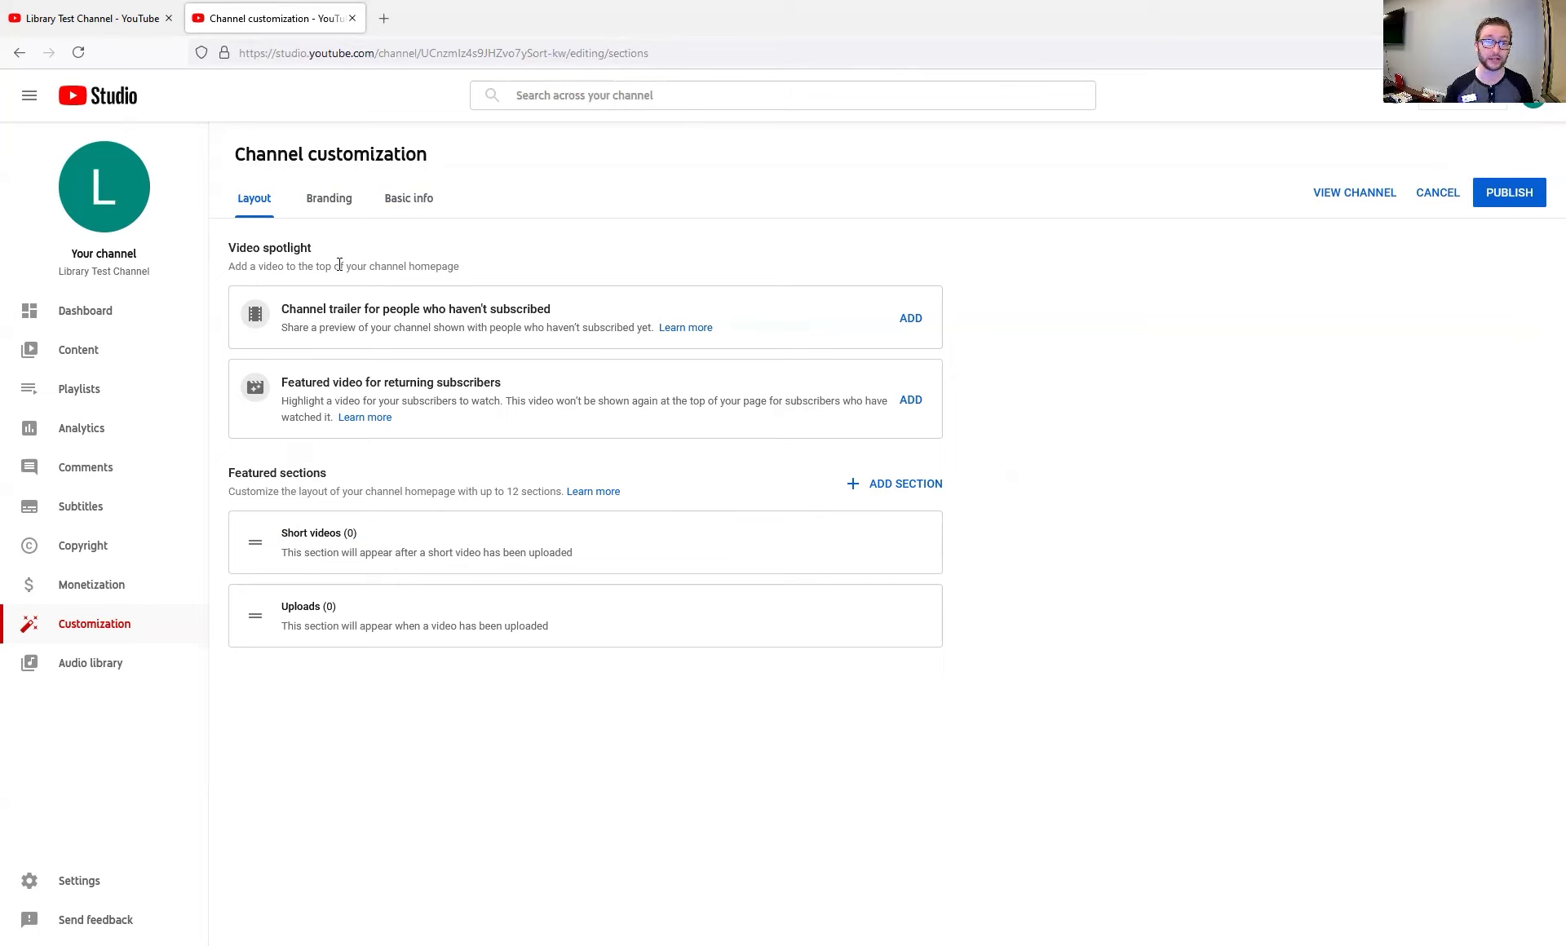
drag(281, 308, 364, 308)
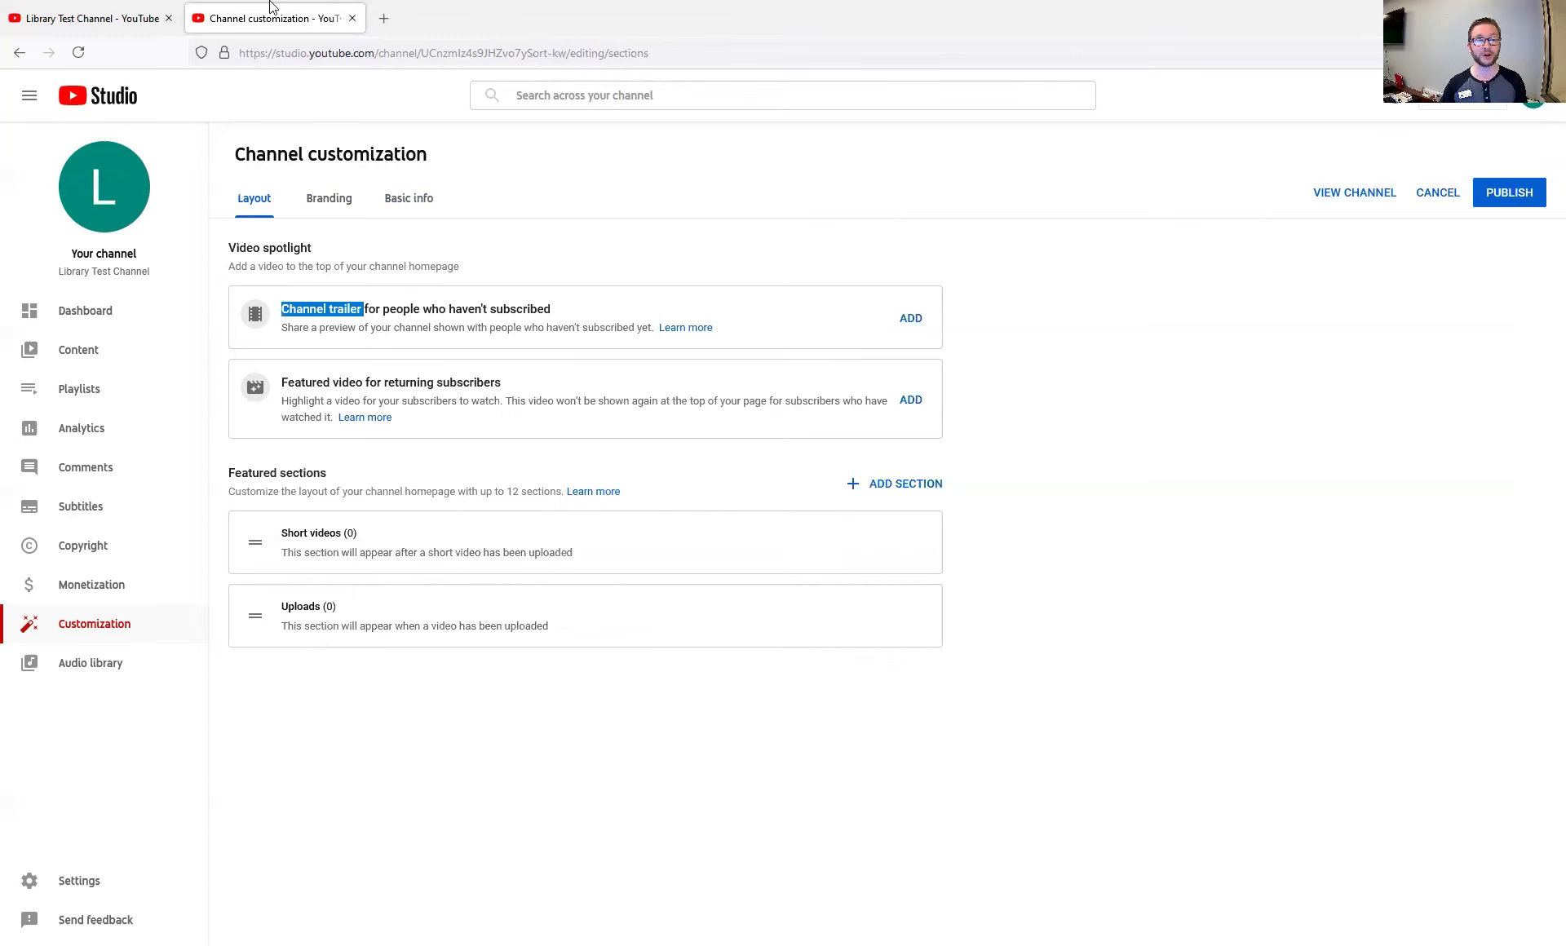
click(126, 13)
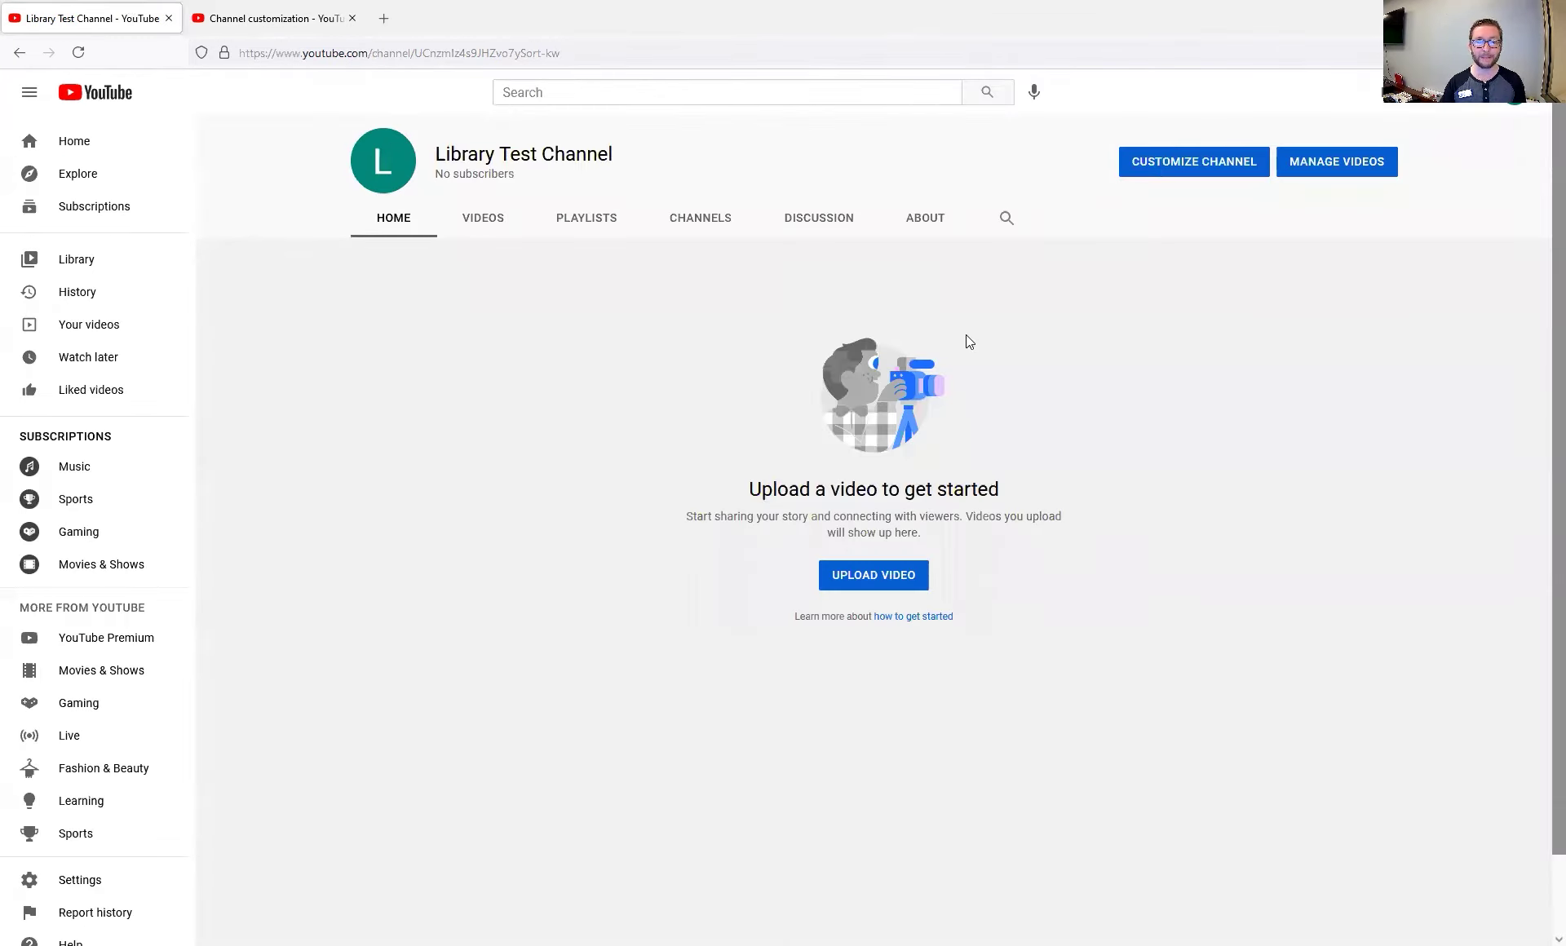
click(729, 392)
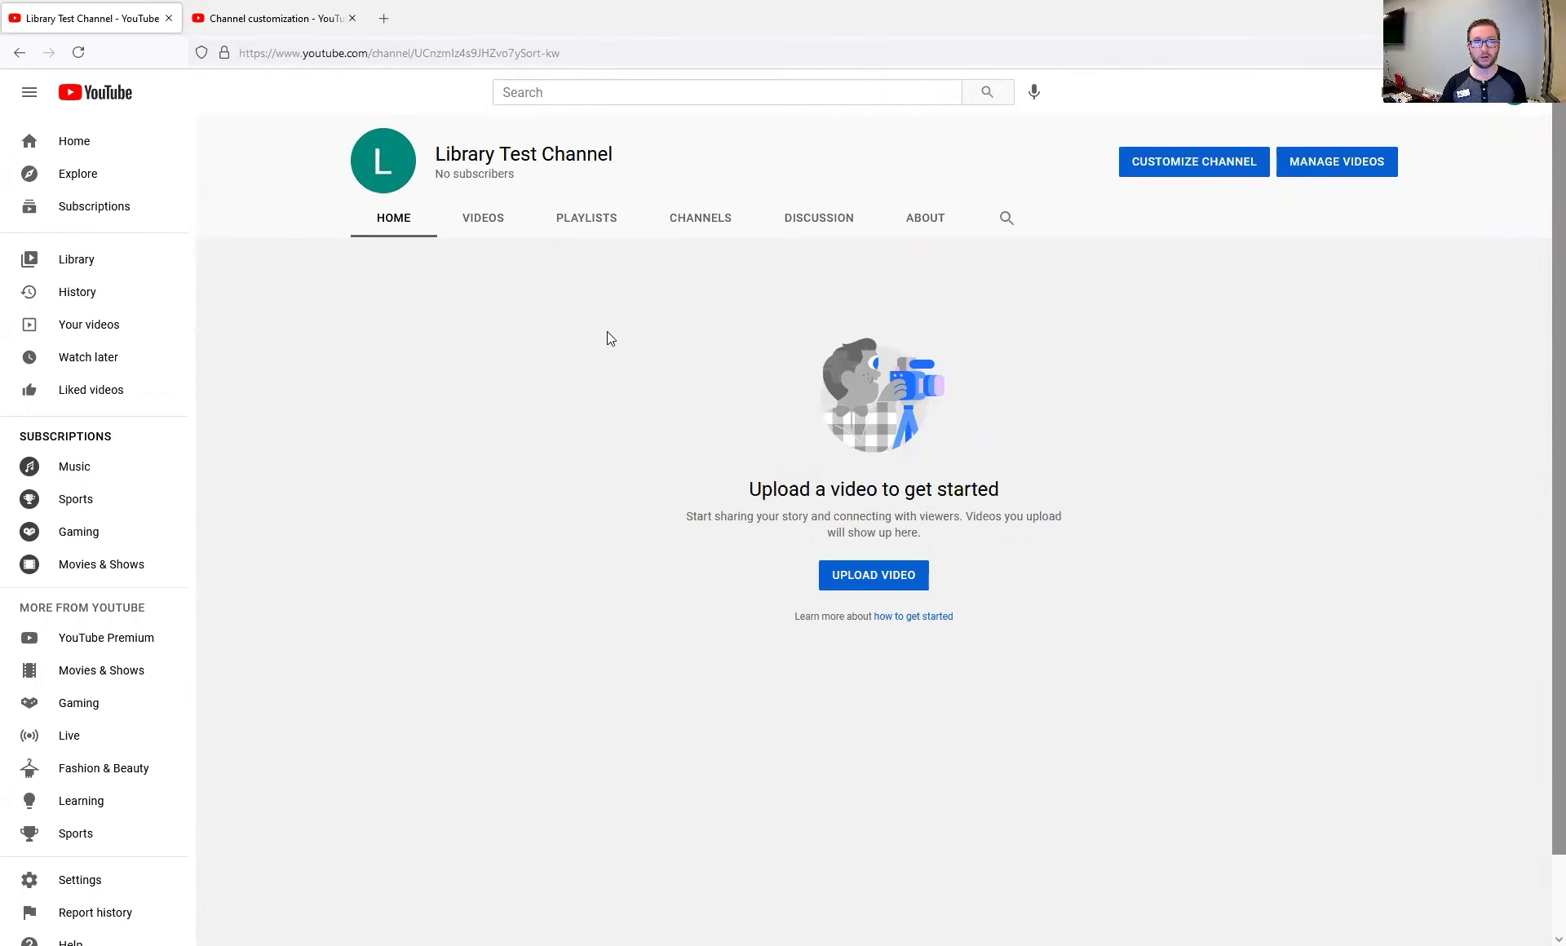
click(243, 6)
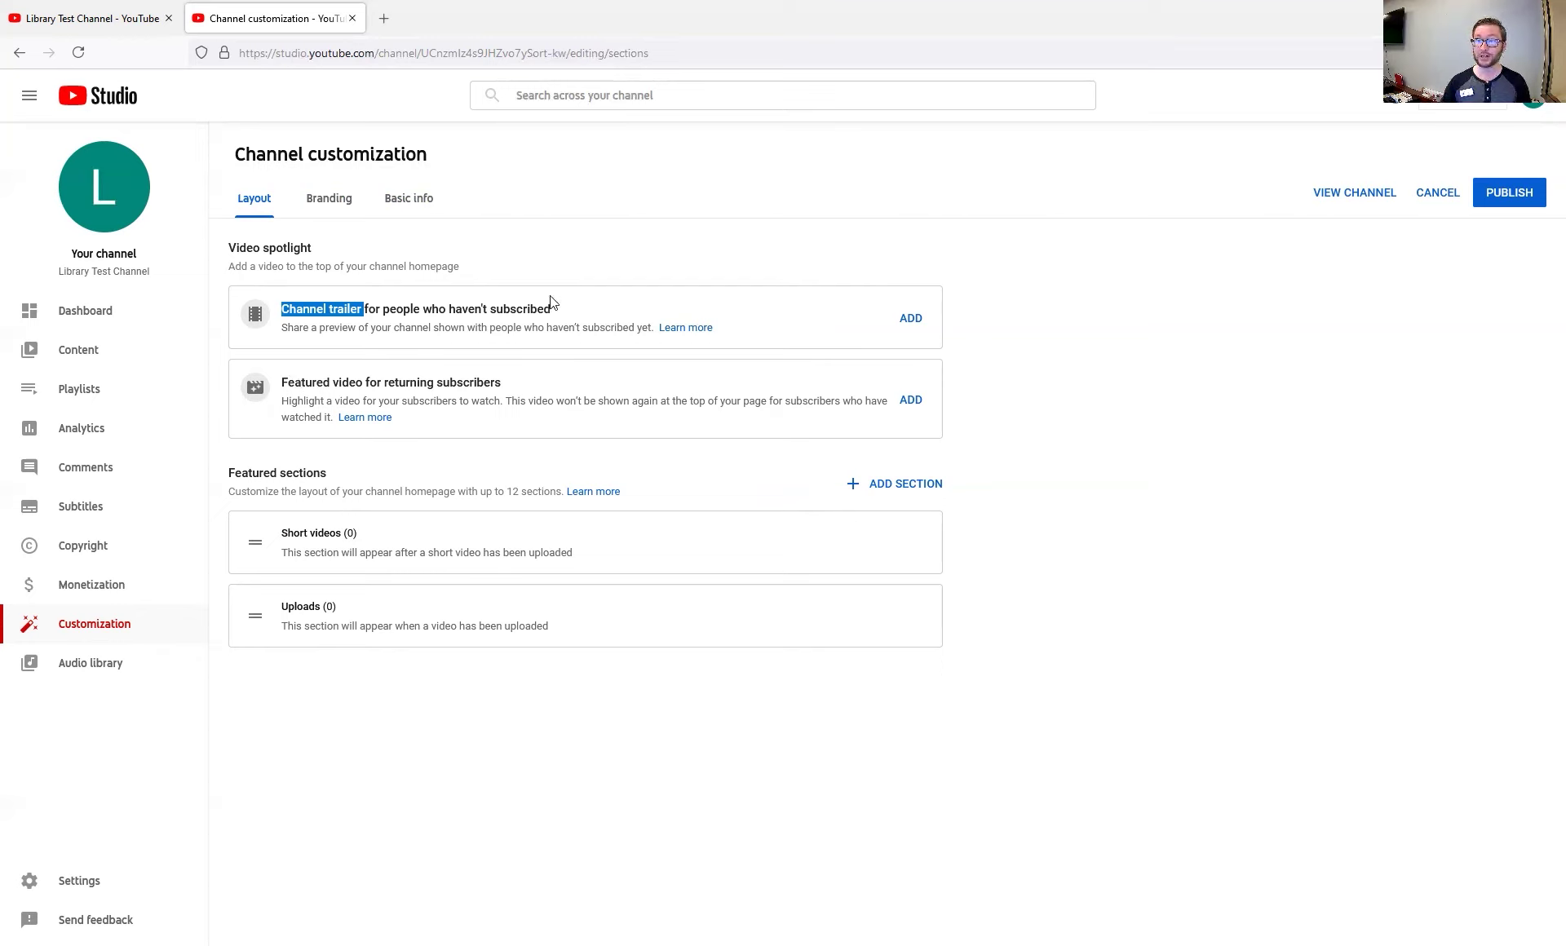
Publish the customization, then reload Library Test Channel's public page and show its About tab
click(1509, 193)
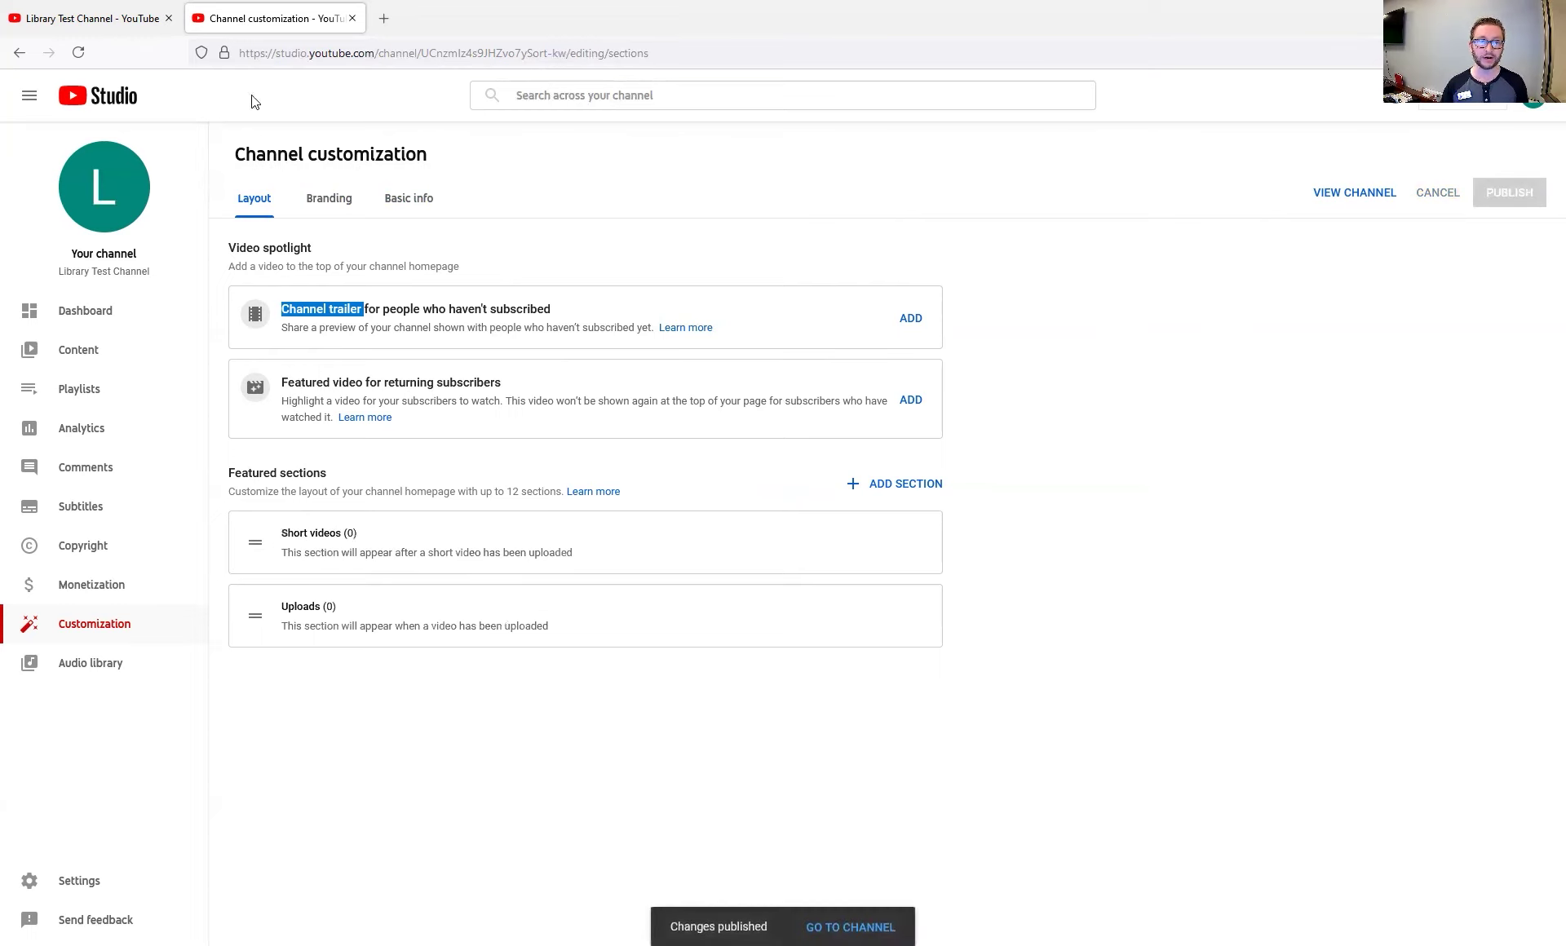
click(69, 28)
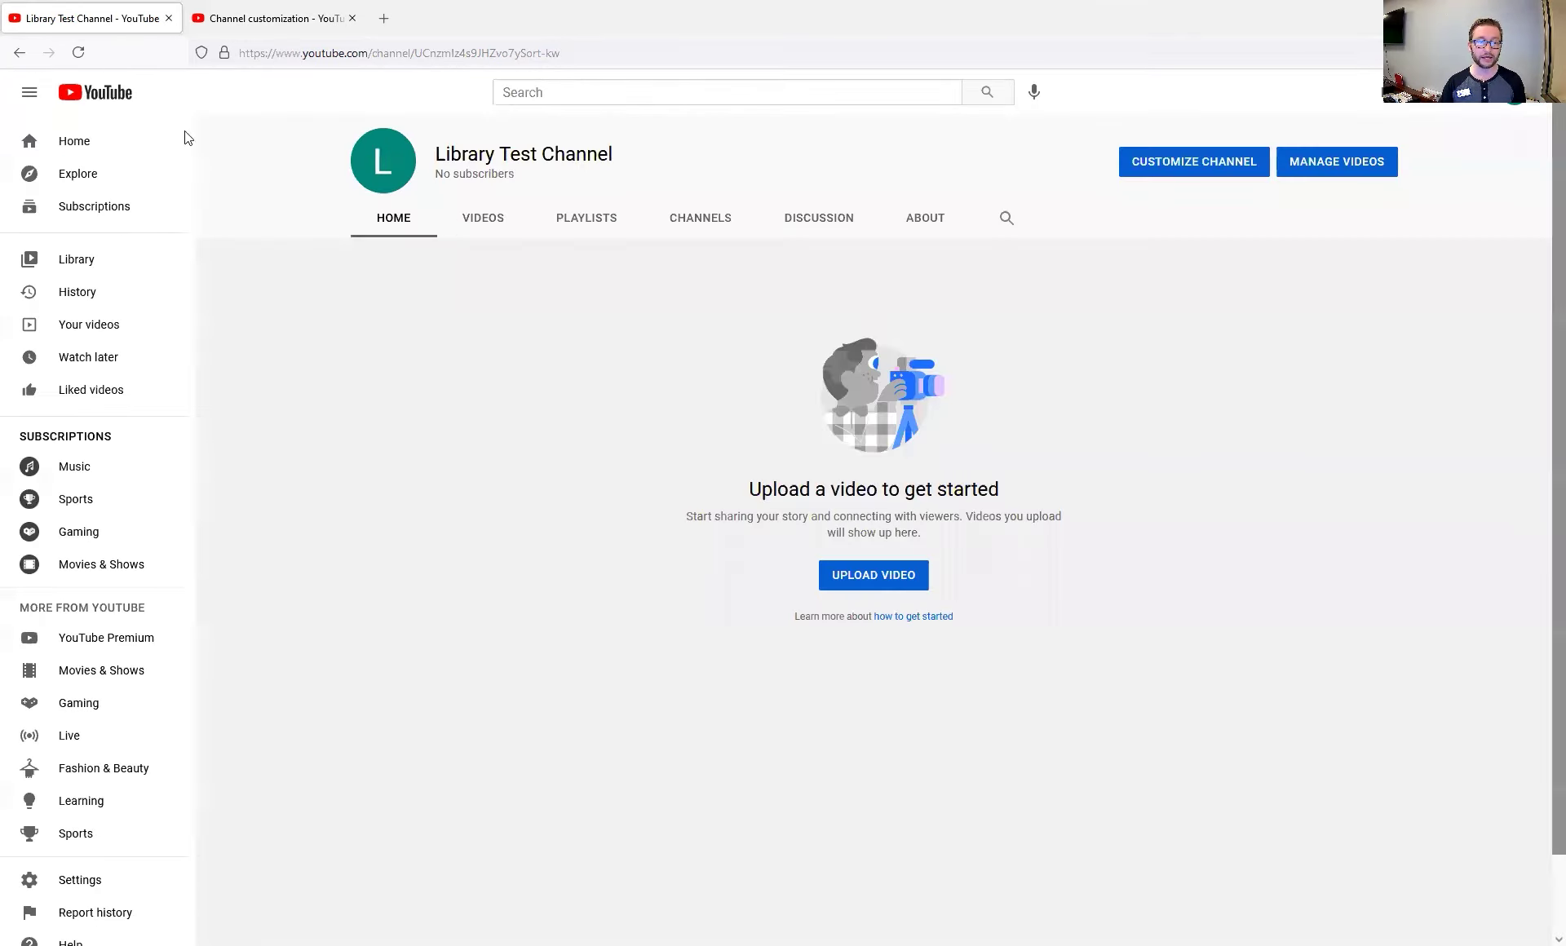
click(79, 53)
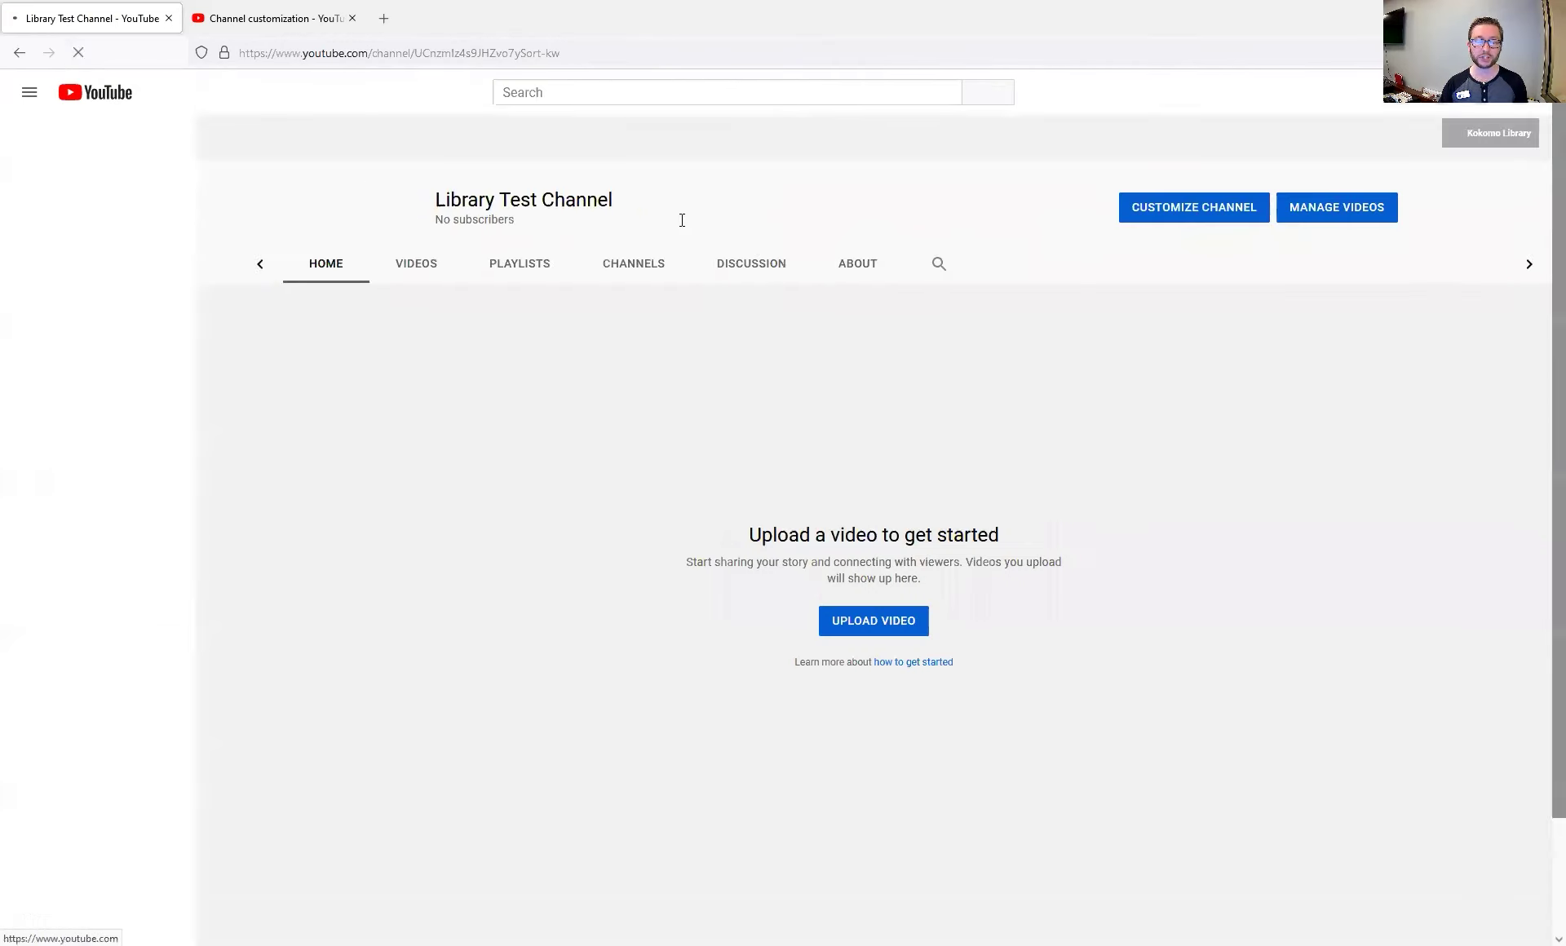
click(923, 235)
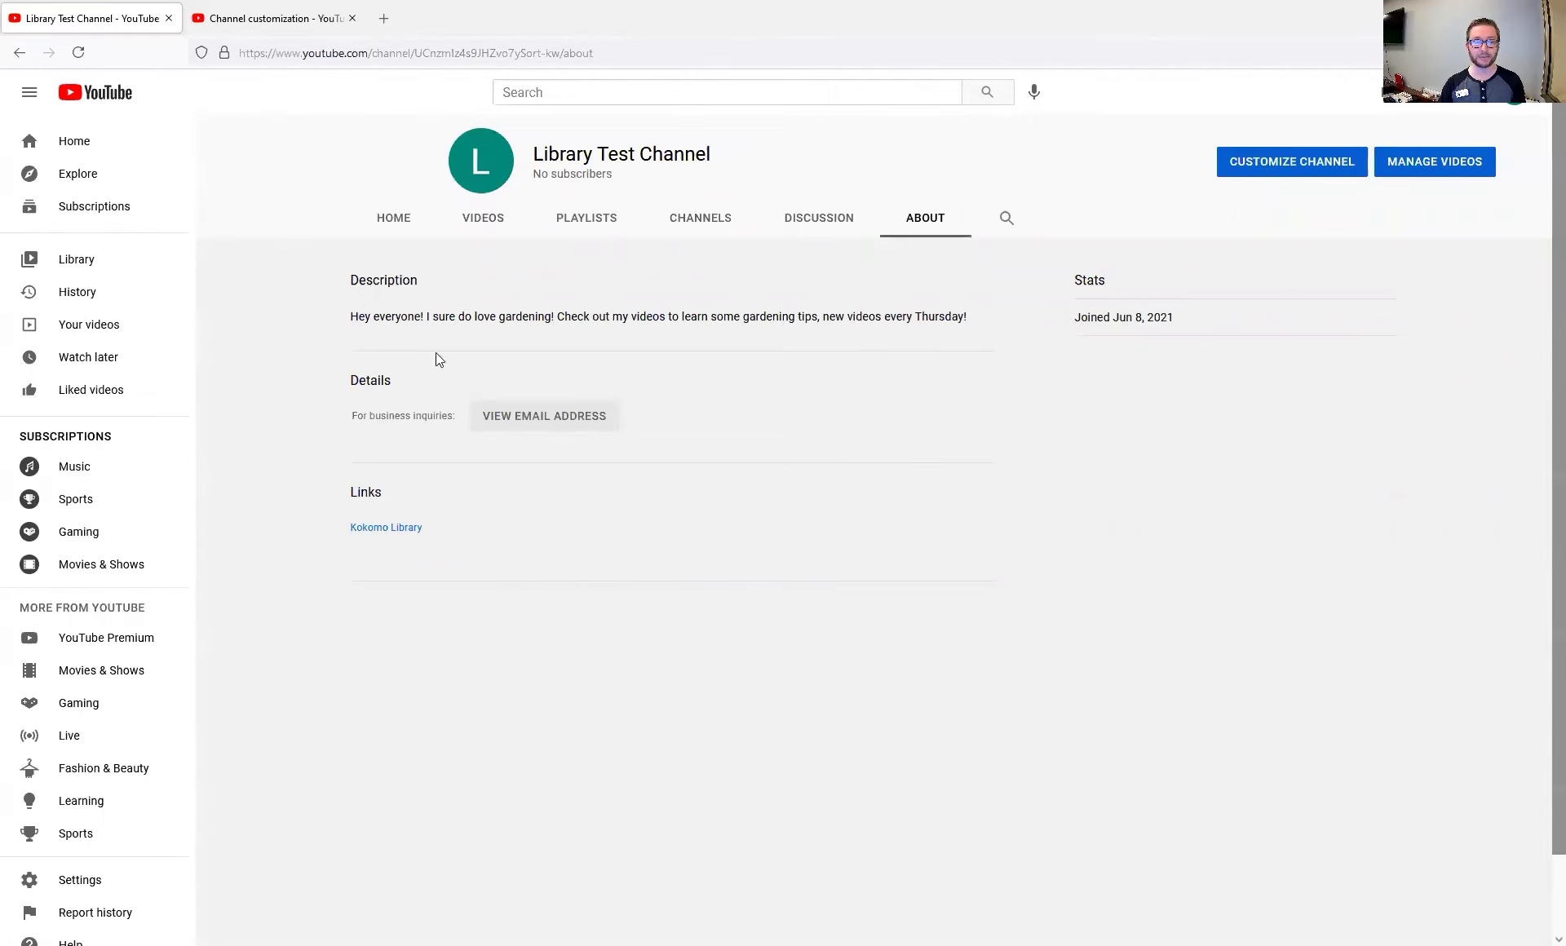
Follow the Kokomo Library link to the library website and come back to the About tab
click(391, 527)
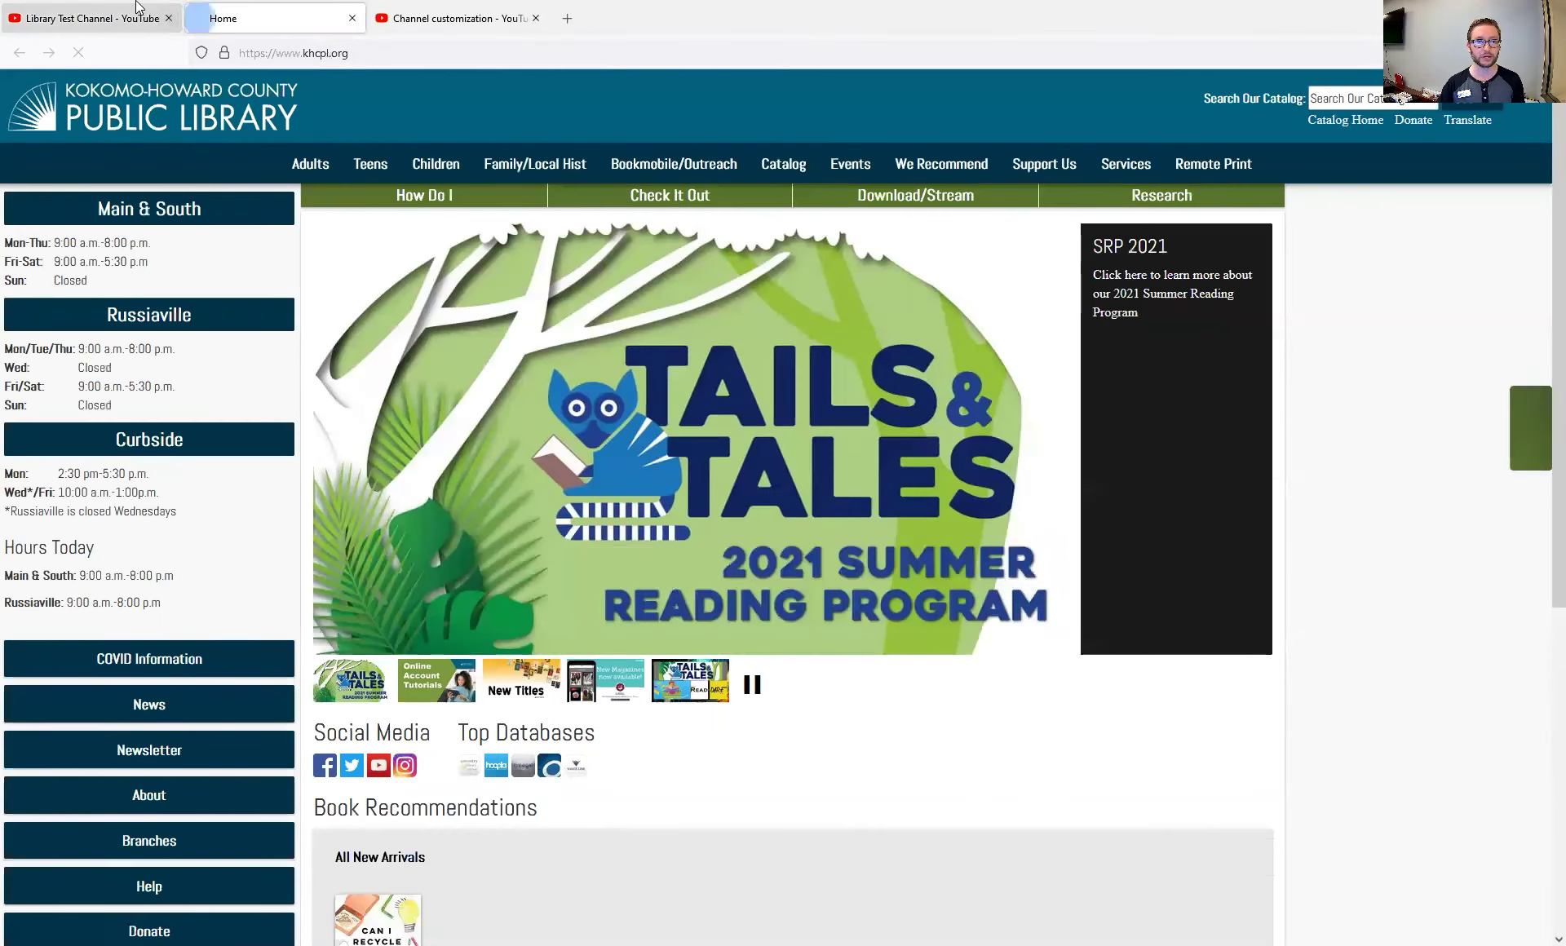
click(137, 8)
click(237, 13)
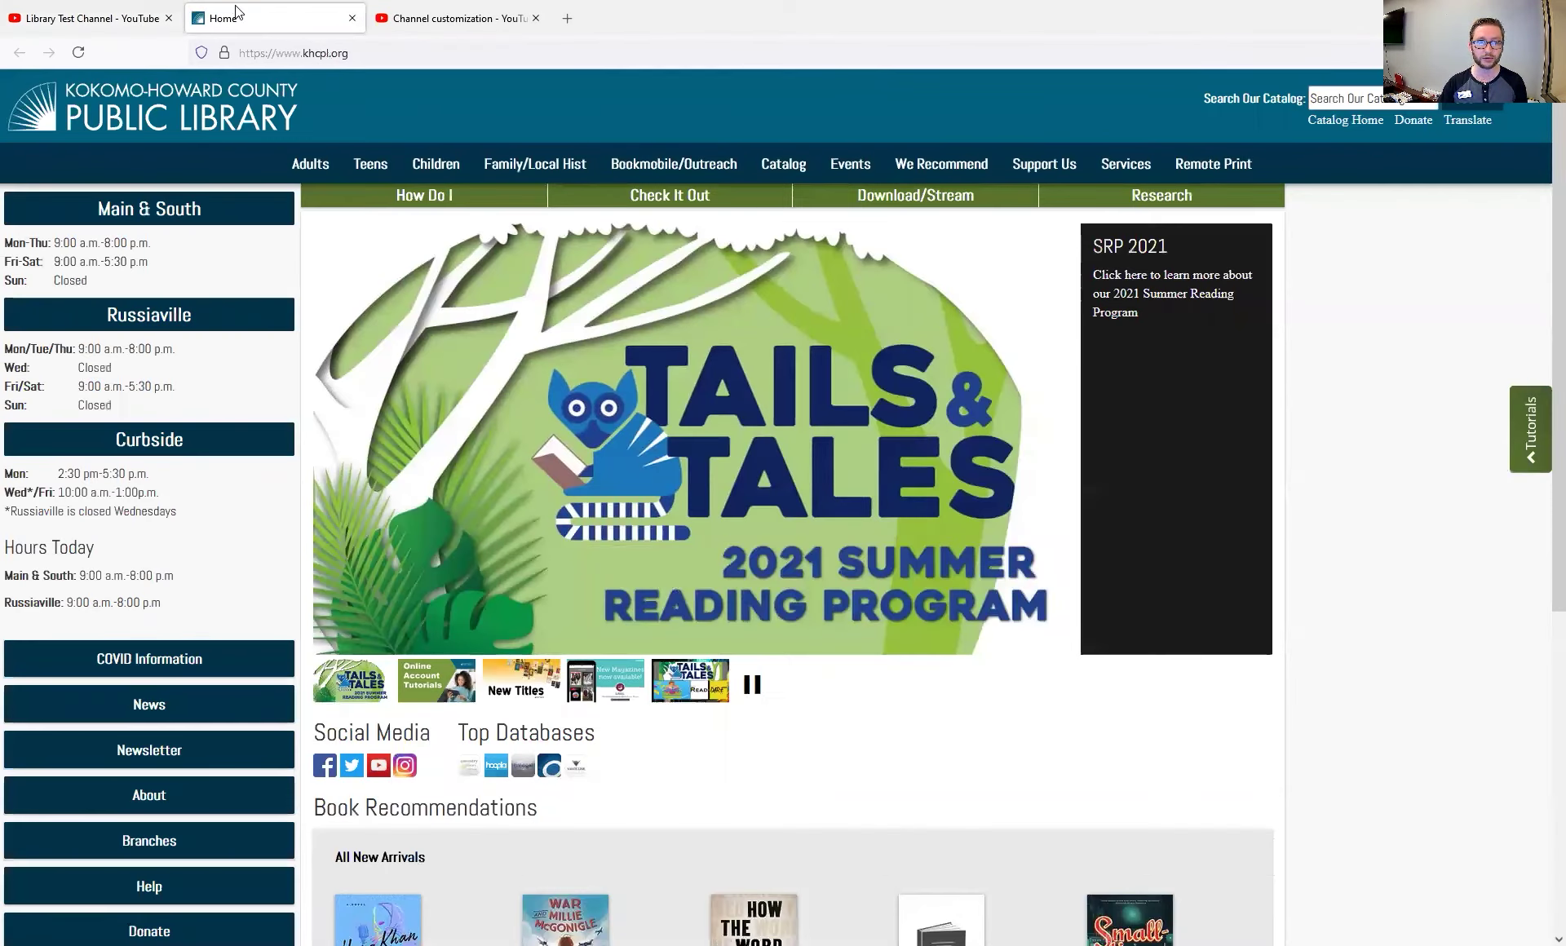
click(90, 18)
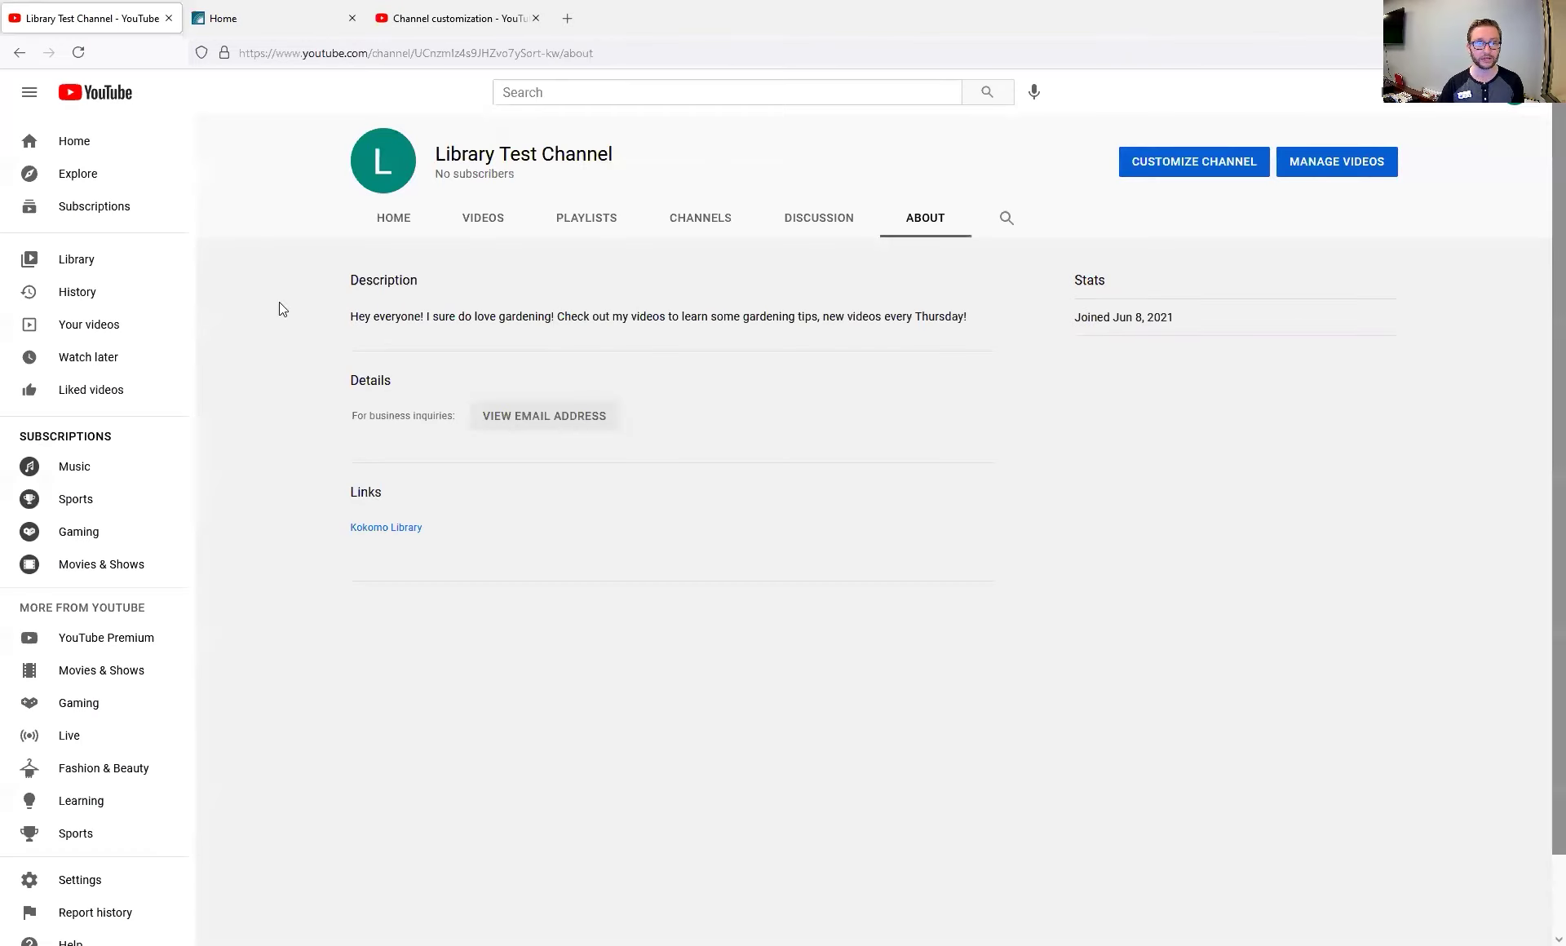
Reveal the business contact email, check the gardening description, then start a video upload from Home
click(526, 422)
right_click(502, 422)
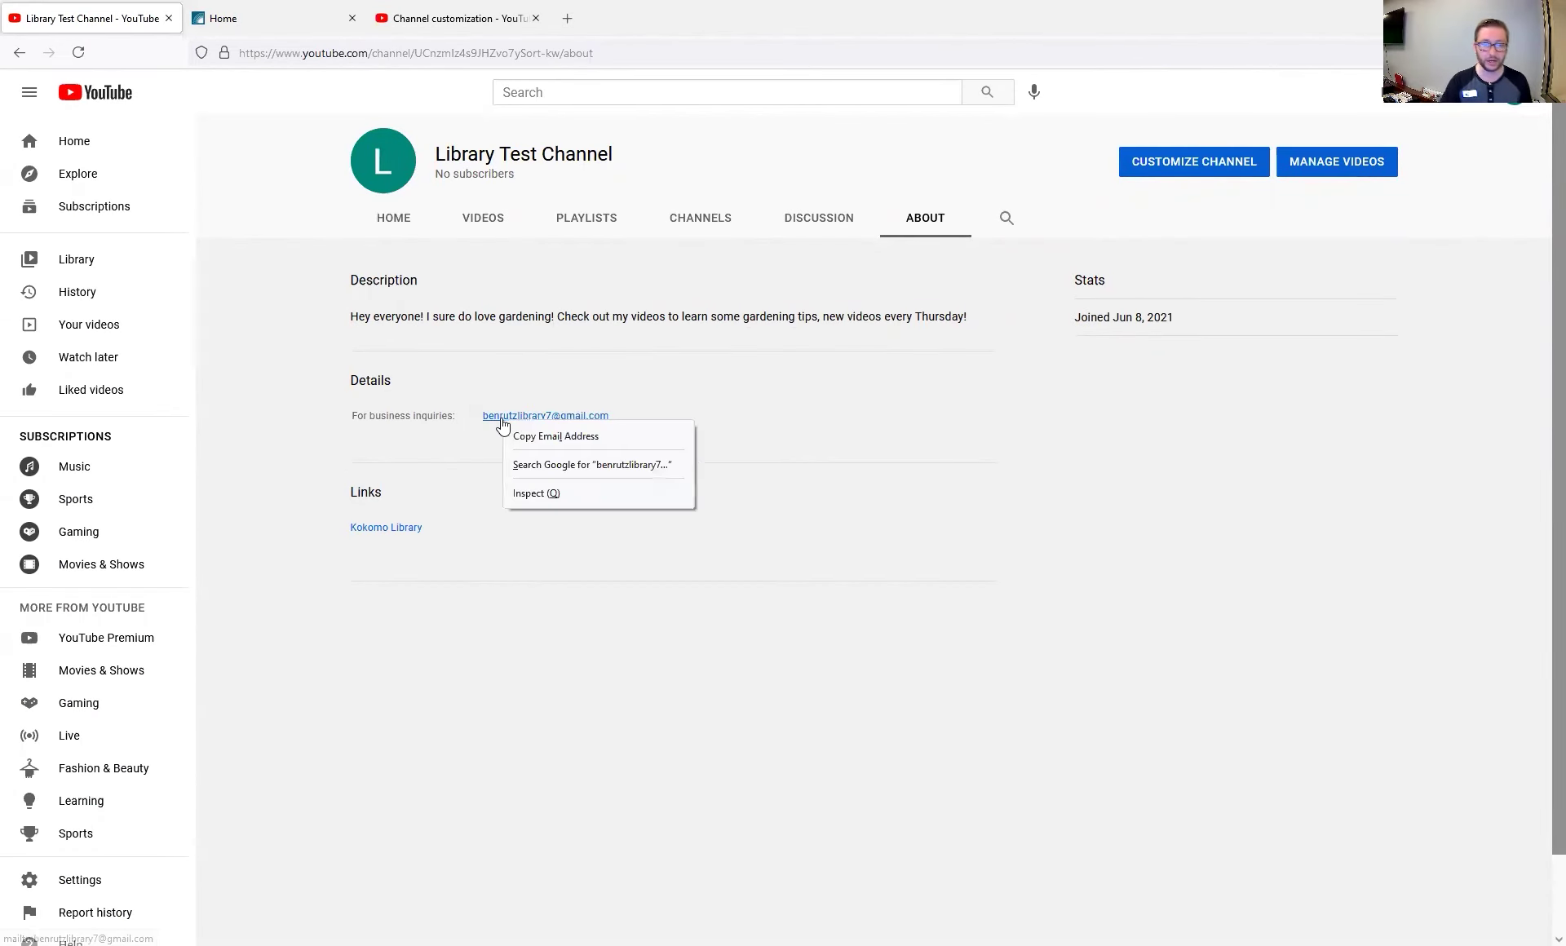
click(461, 427)
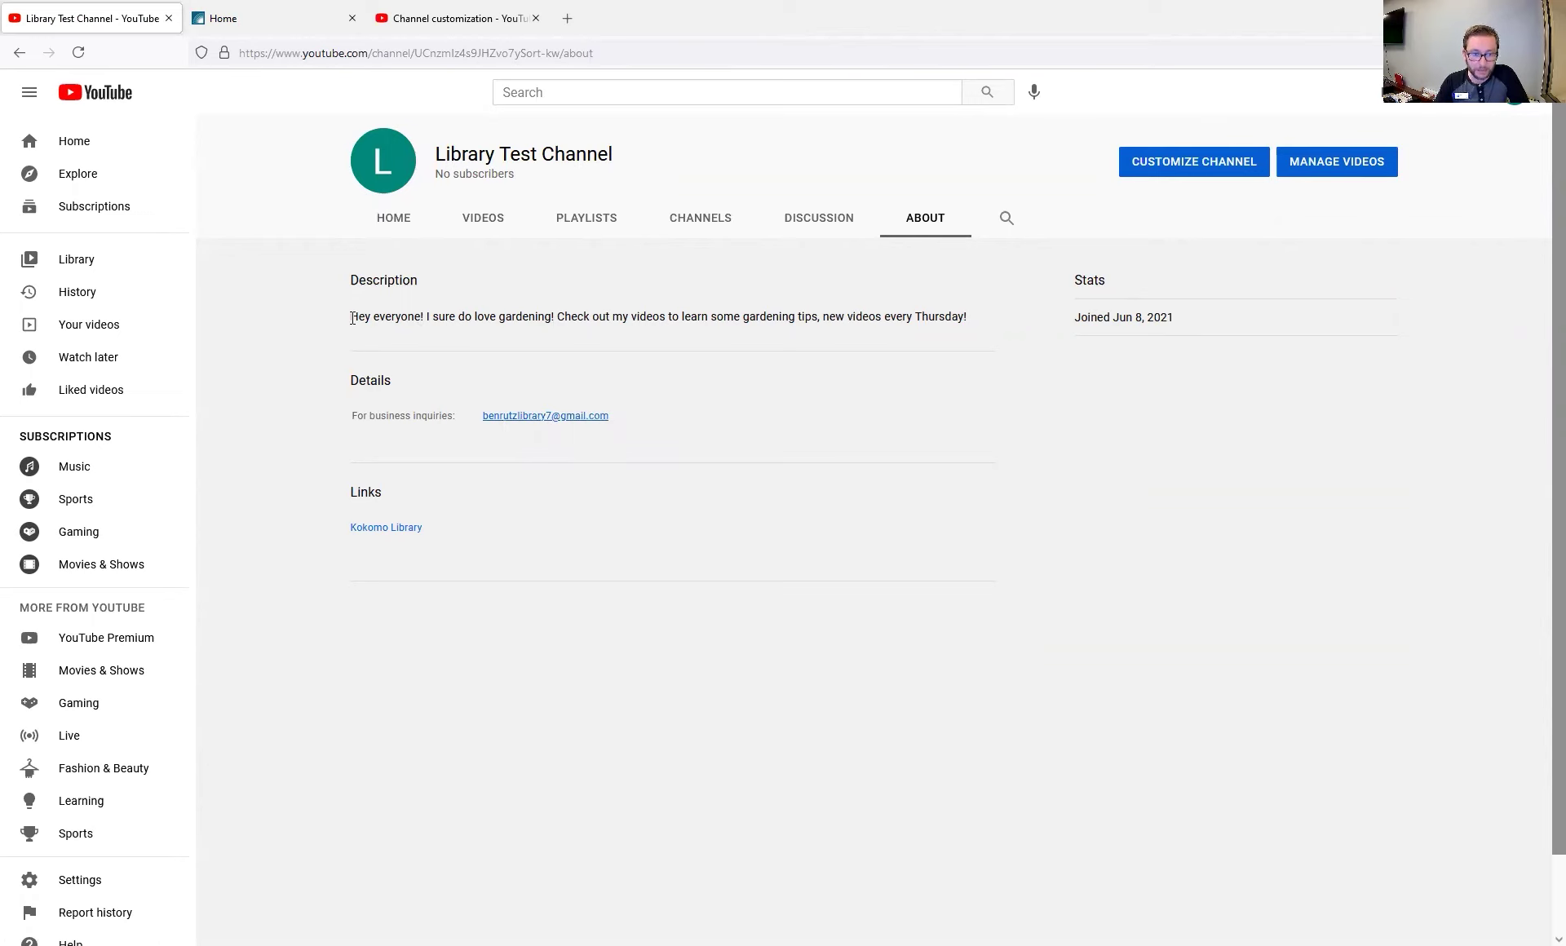
drag(352, 318, 1031, 300)
click(1009, 357)
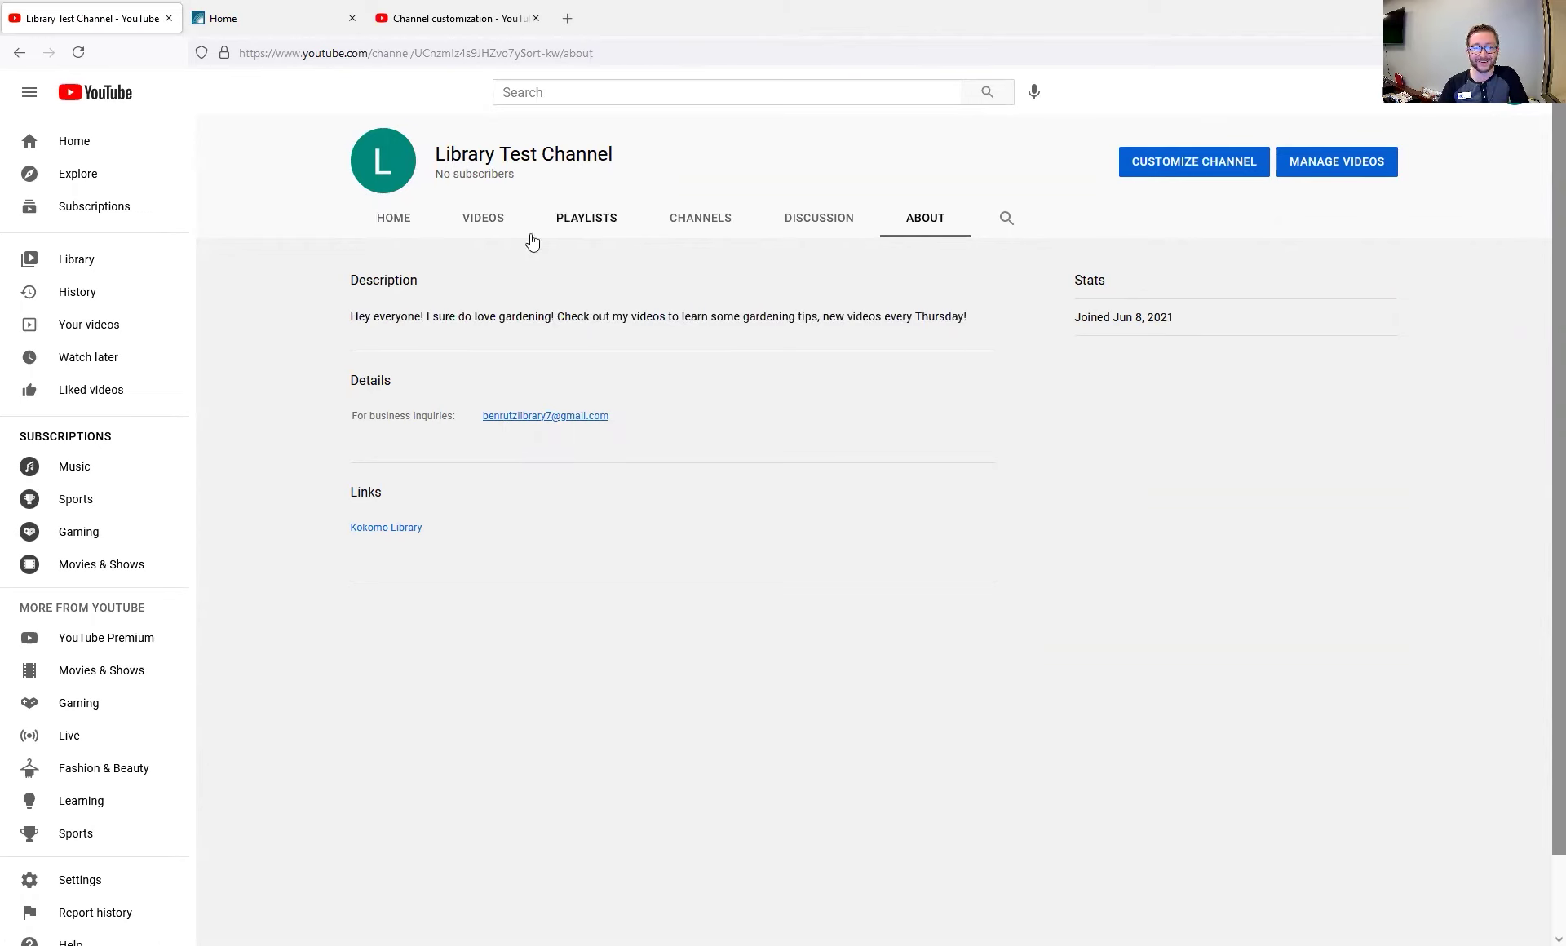
click(394, 217)
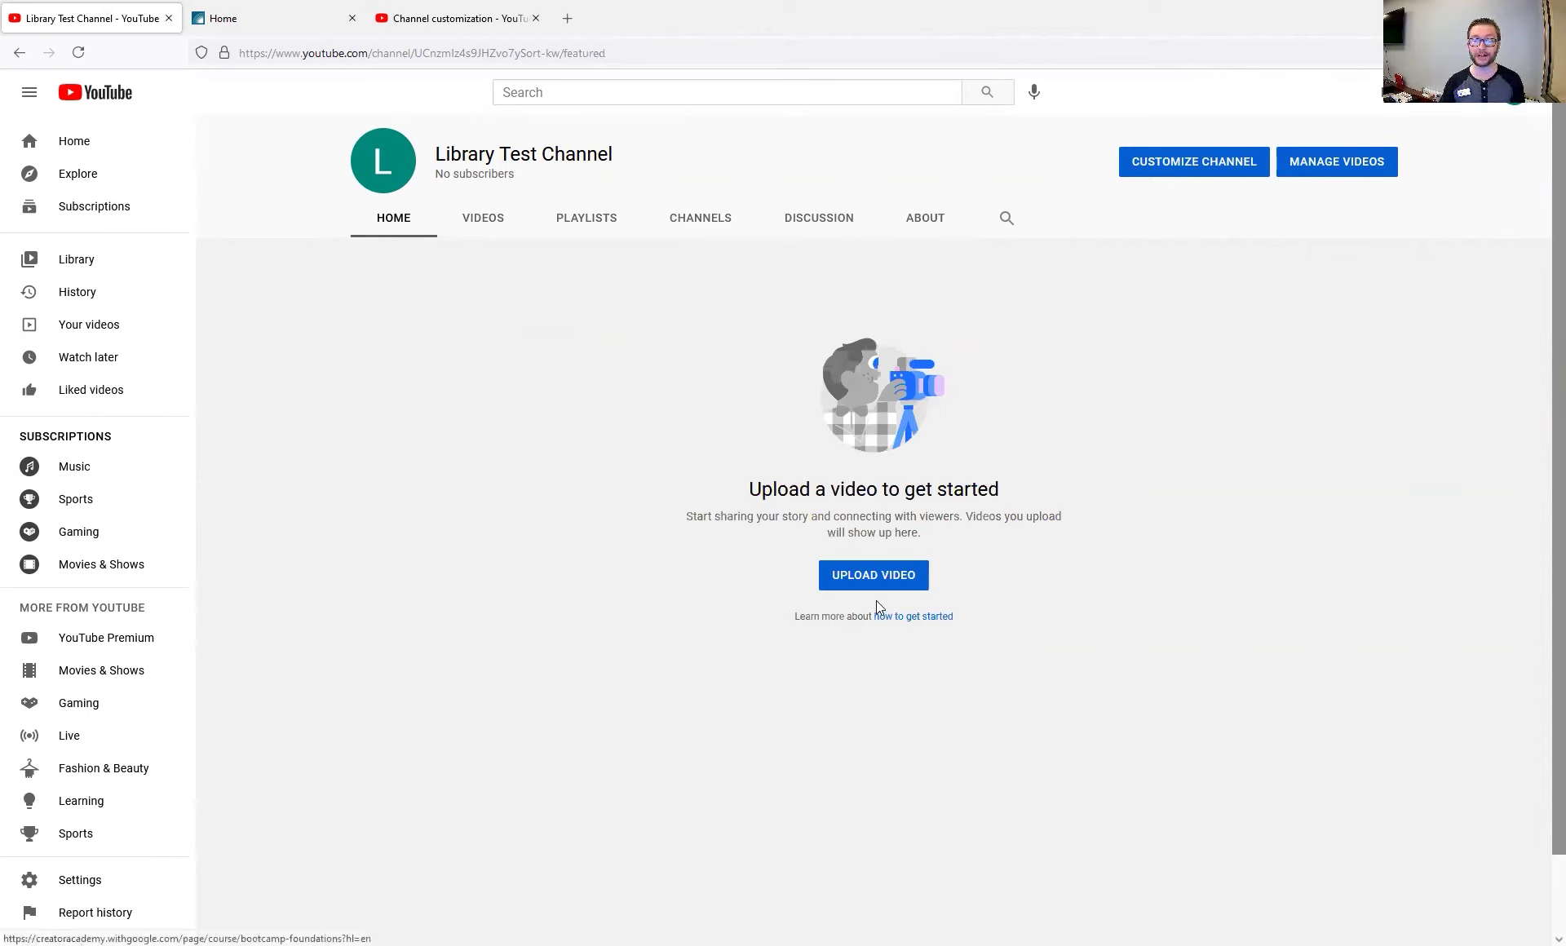
click(843, 584)
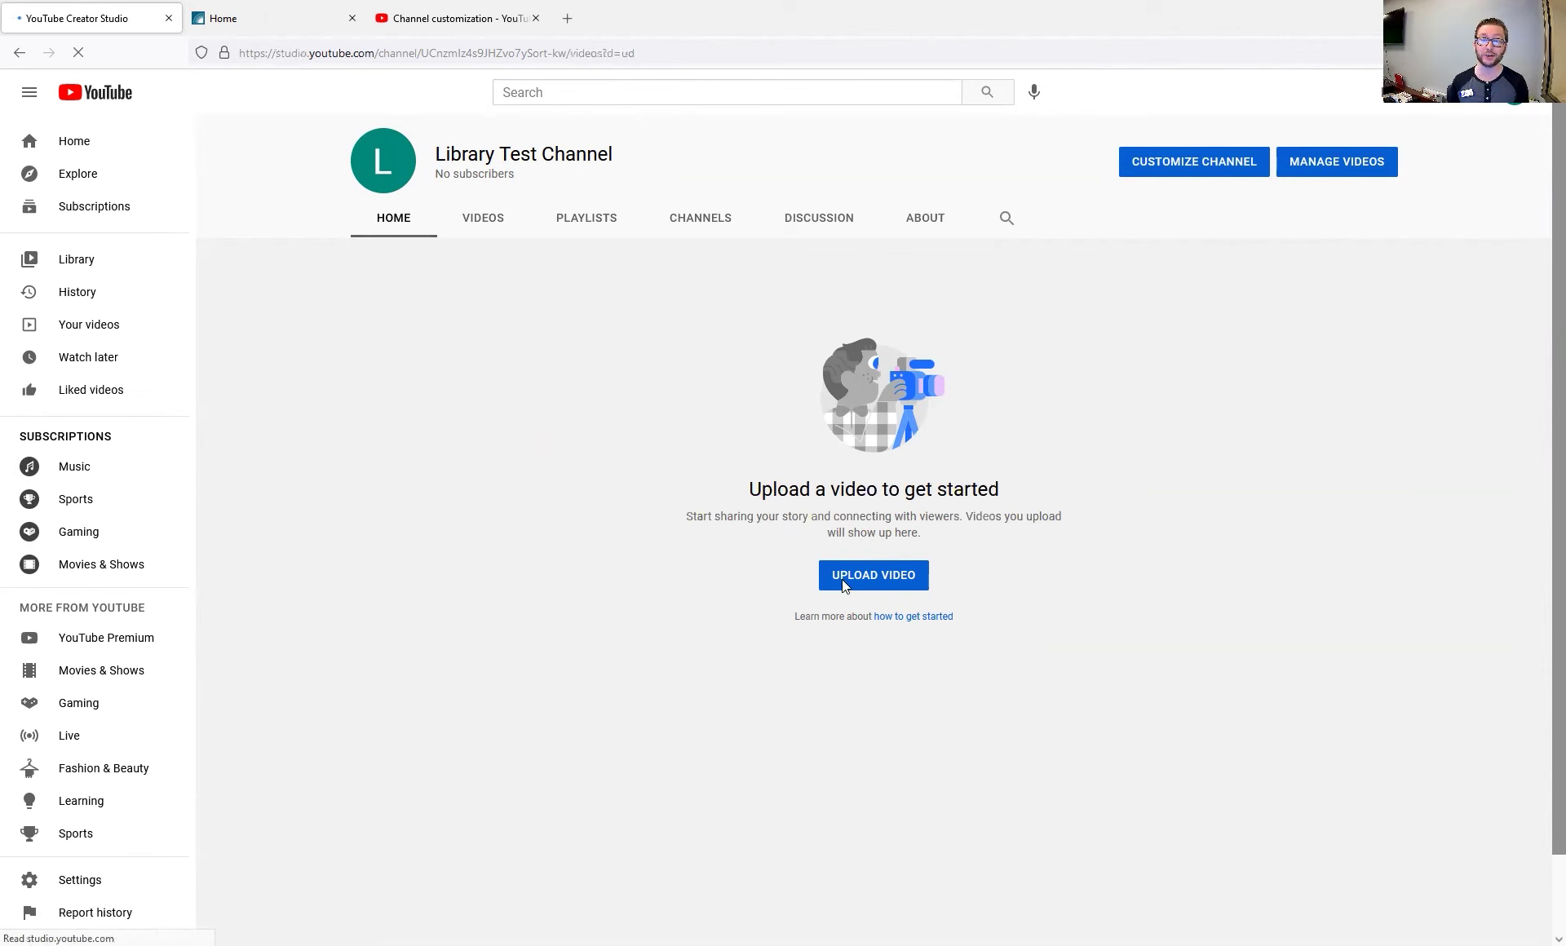